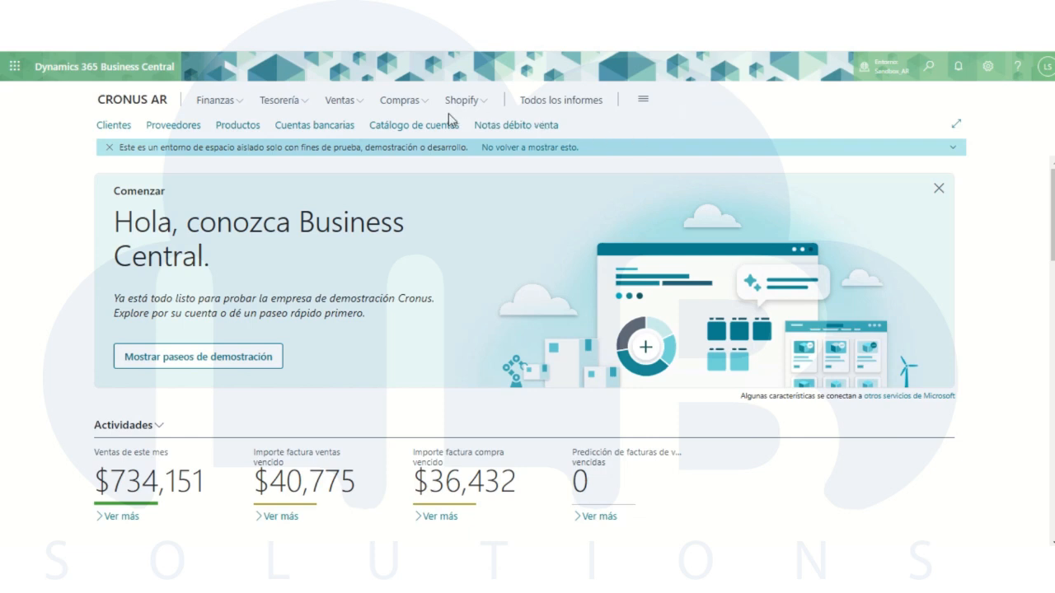
- Open the vendor card of Fabrikam, Inc. from the purchasing vendor list, dismissing the introductory tip
click(413, 108)
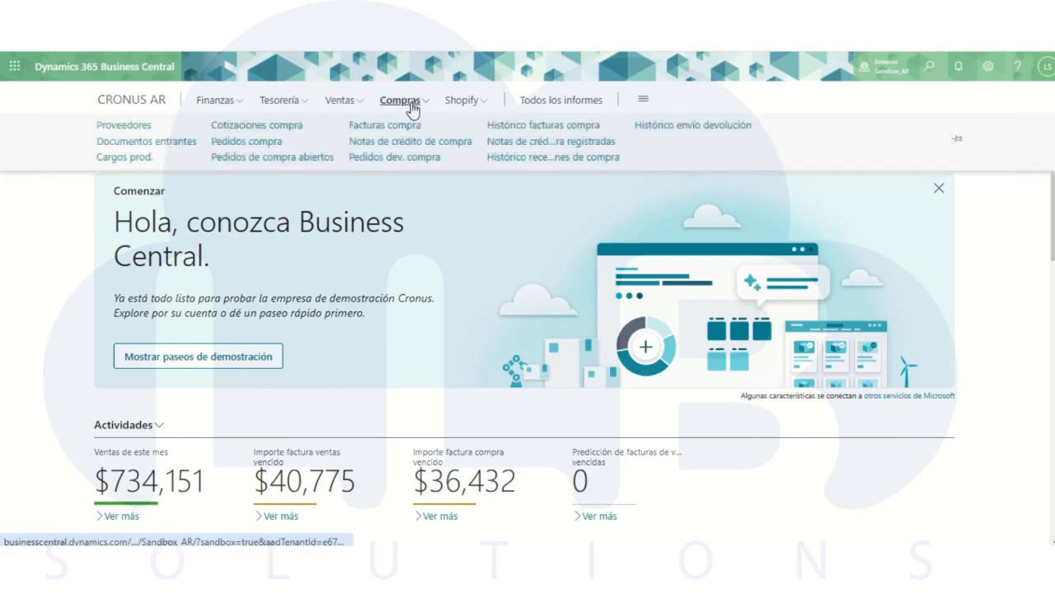
click(130, 128)
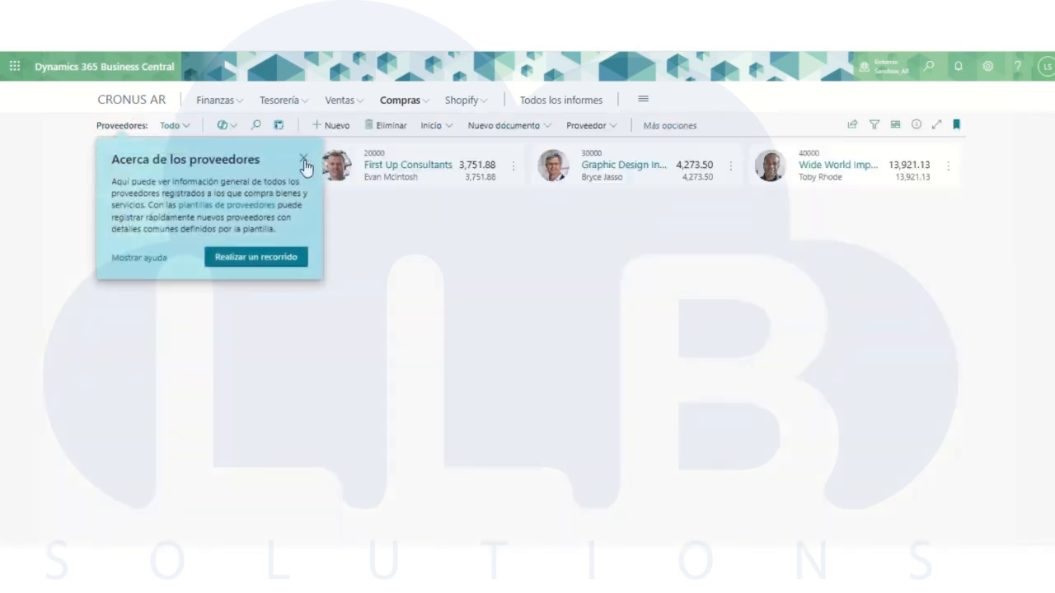
click(303, 159)
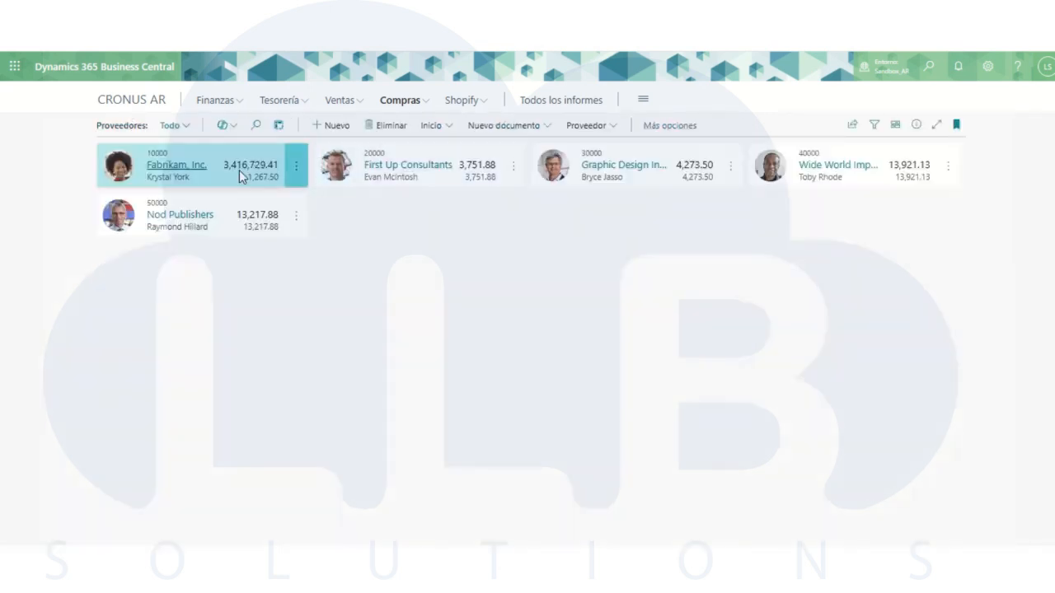
click(173, 166)
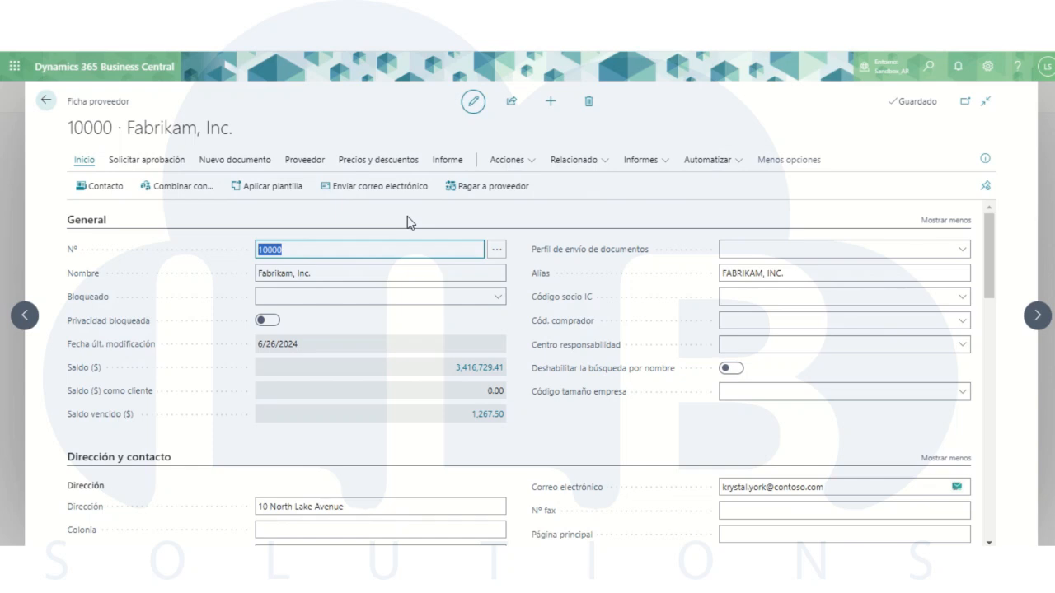
- Enter a new vendor identification number in the Facturación section, keeping CUIT - Clave única de identificación tributria as the identification type
scroll(405, 272, down, 2)
click(392, 358)
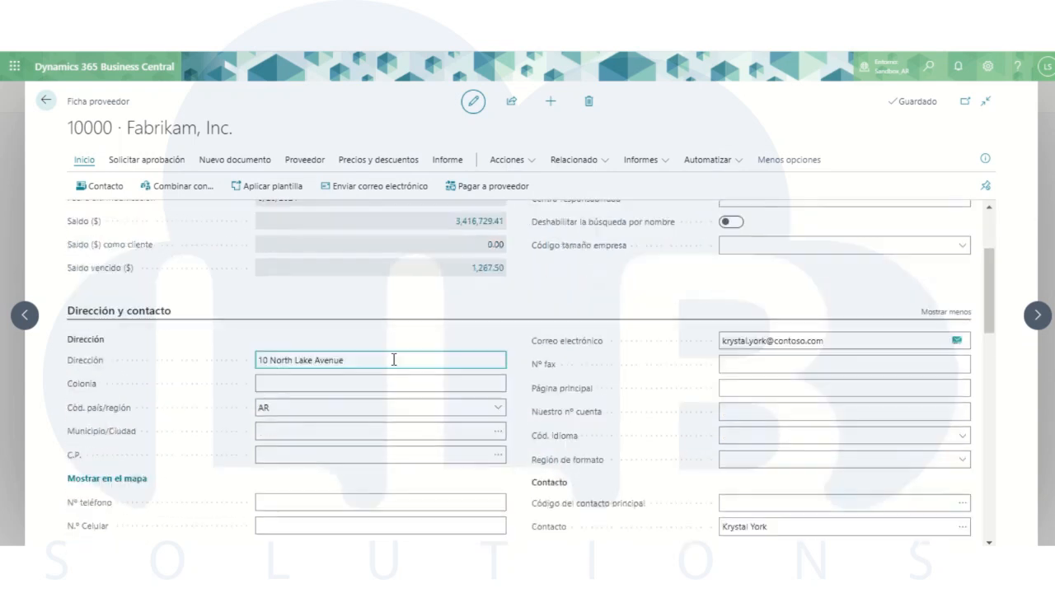
scroll(363, 343, down, 2)
click(363, 337)
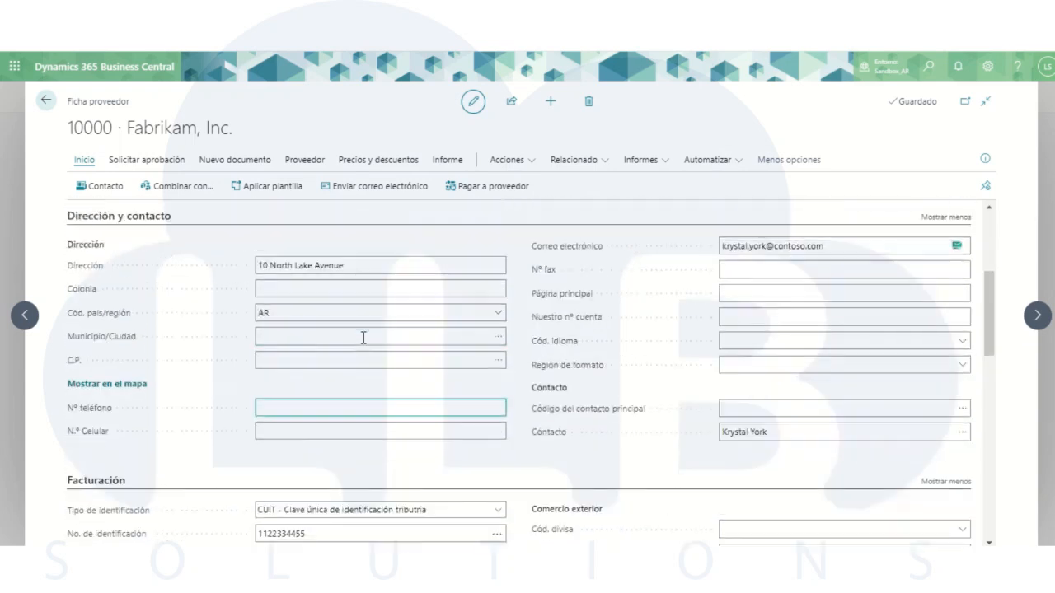
scroll(361, 341, down, 1)
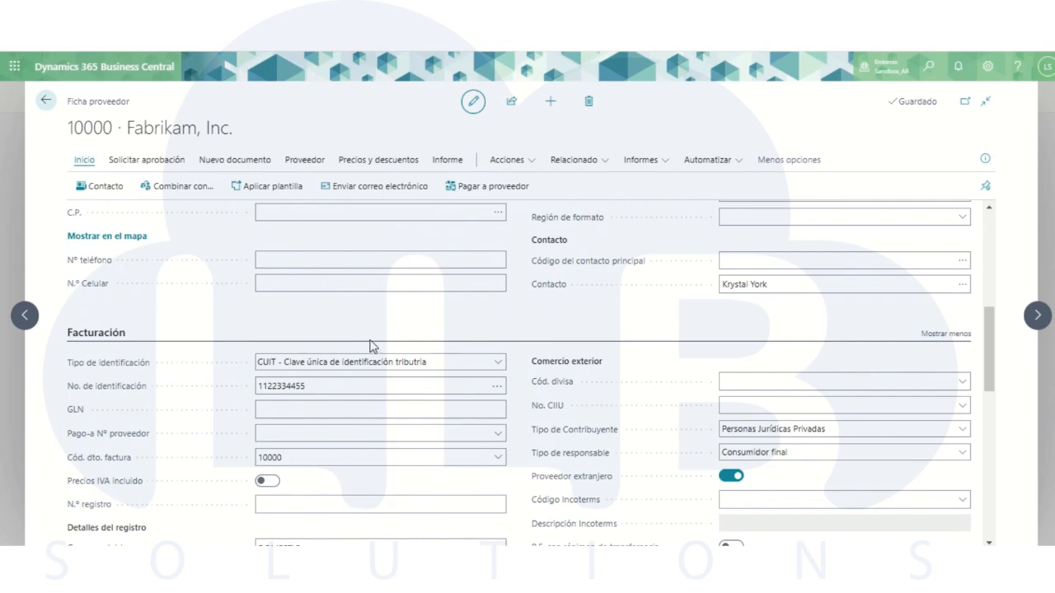
click(330, 368)
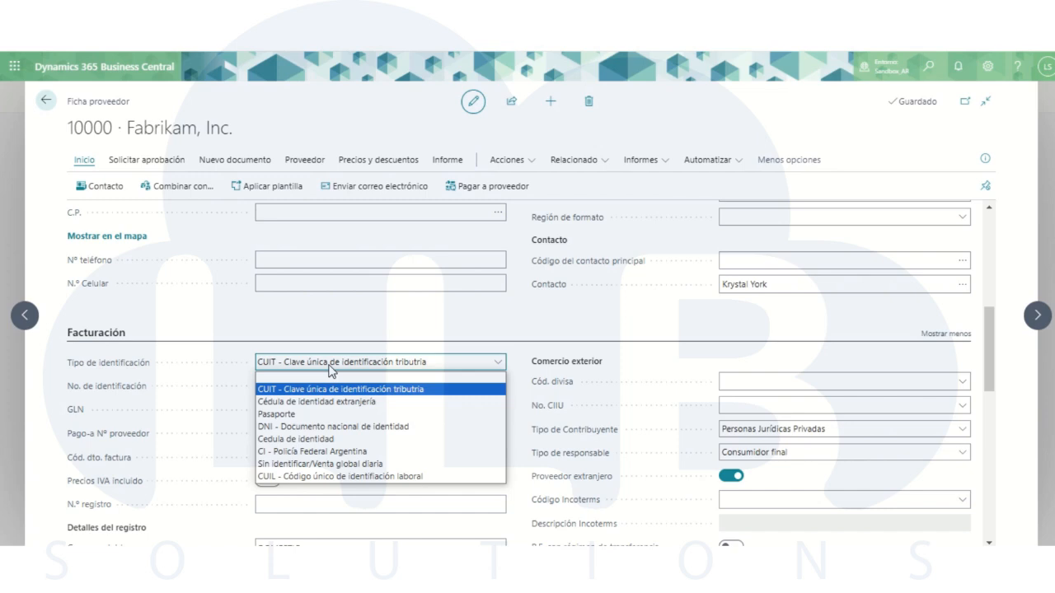
click(329, 368)
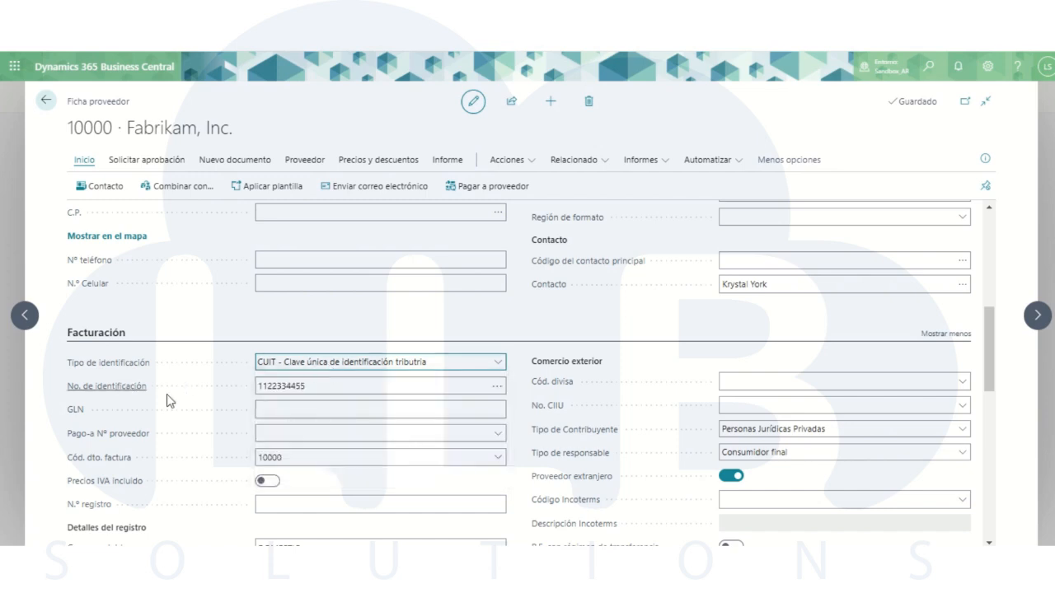
click(282, 389)
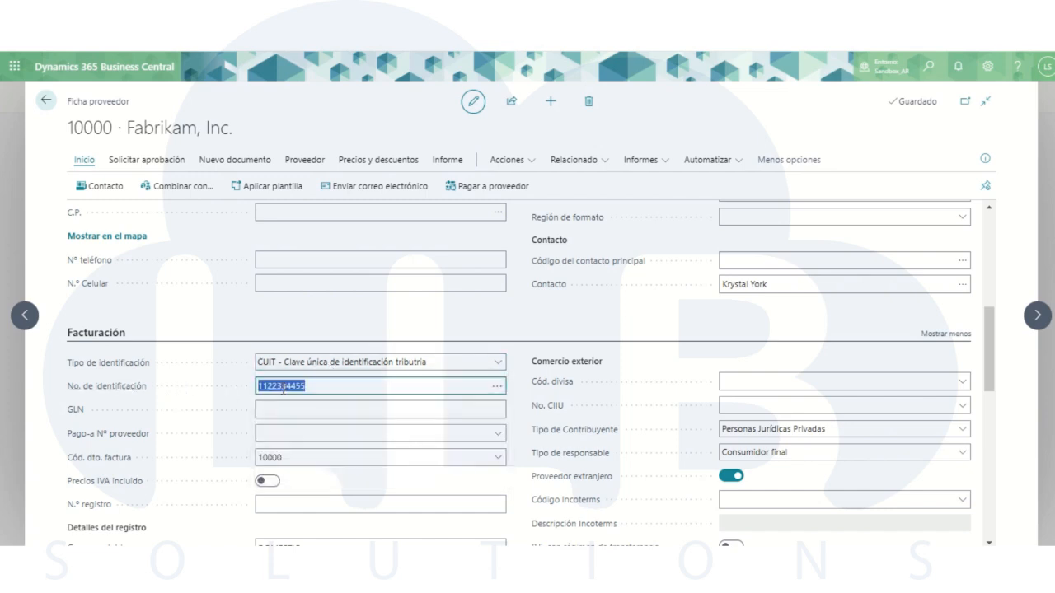
text(996653877)
click(281, 320)
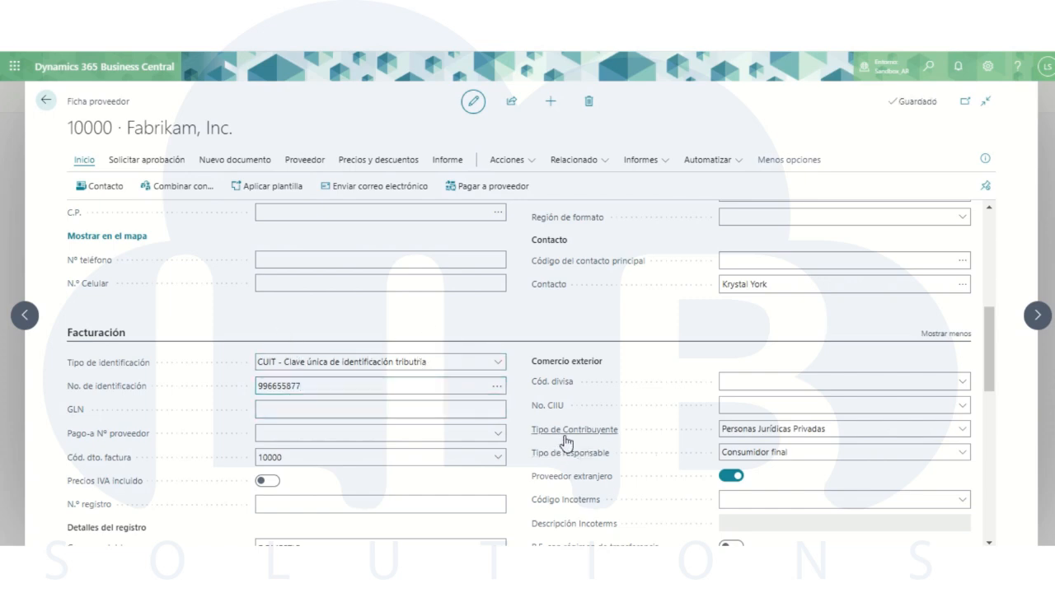
- Review the available options for Tipo de Contribuyente and Tipo de responsable without changing the selections
click(746, 436)
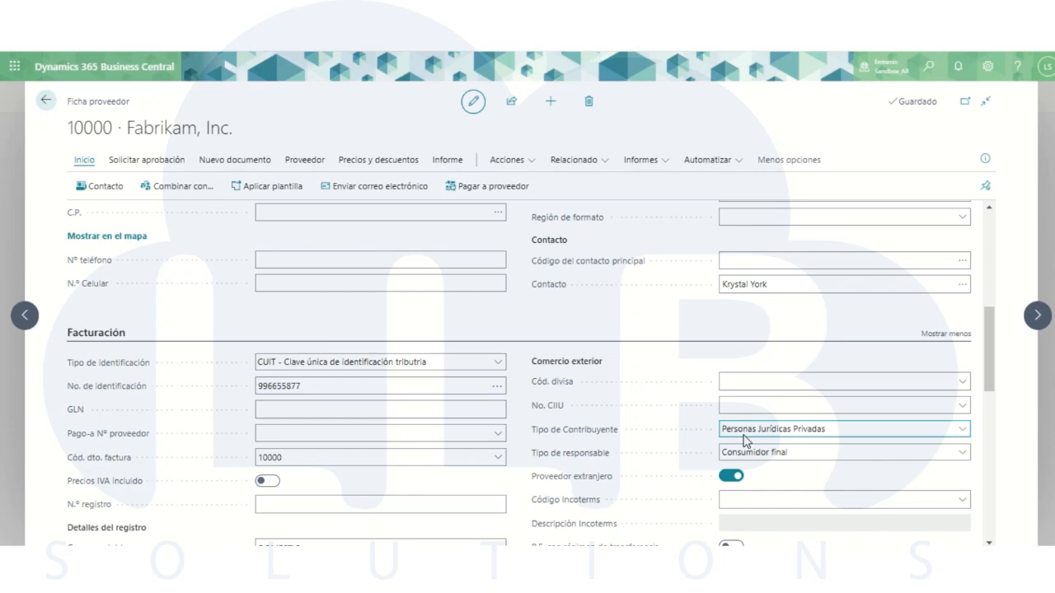
click(792, 437)
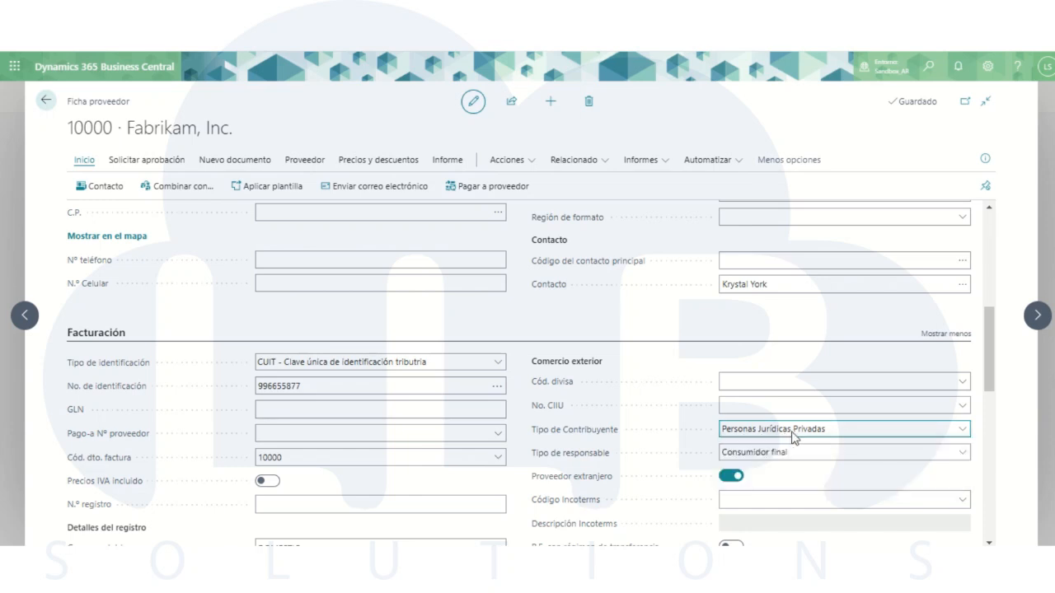
click(750, 453)
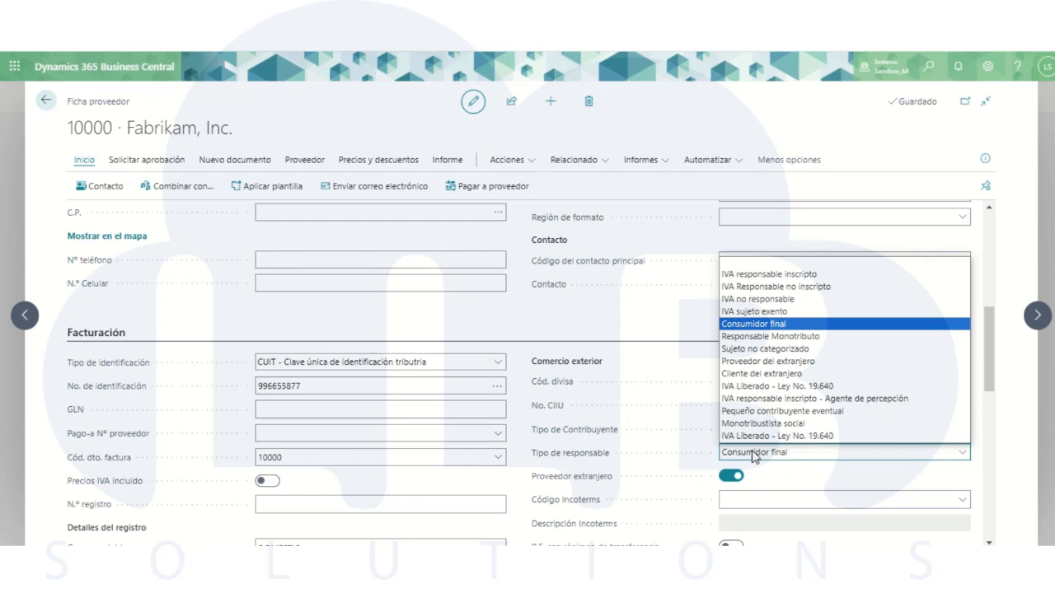
click(752, 453)
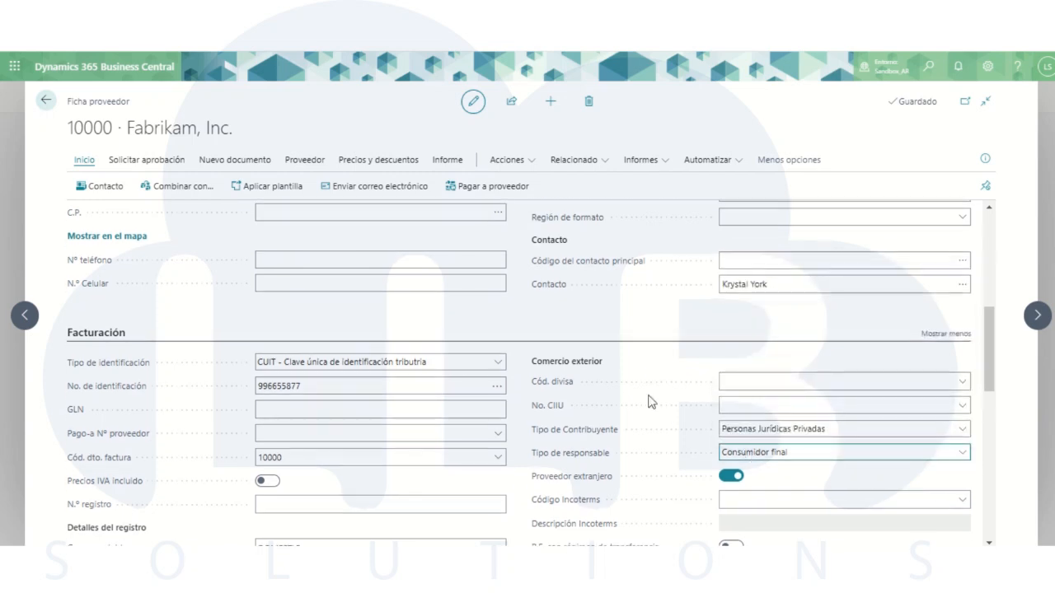
- Turn off Proveedor extranjero in the vendor's Comercio exterior settings
scroll(634, 451, down, 1)
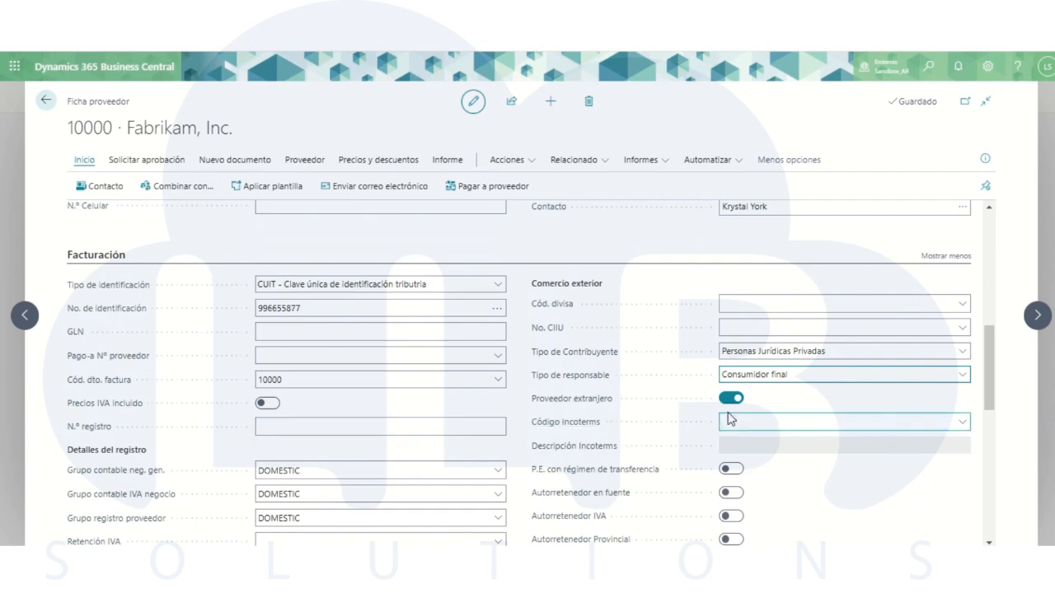
drag(532, 428, 664, 428)
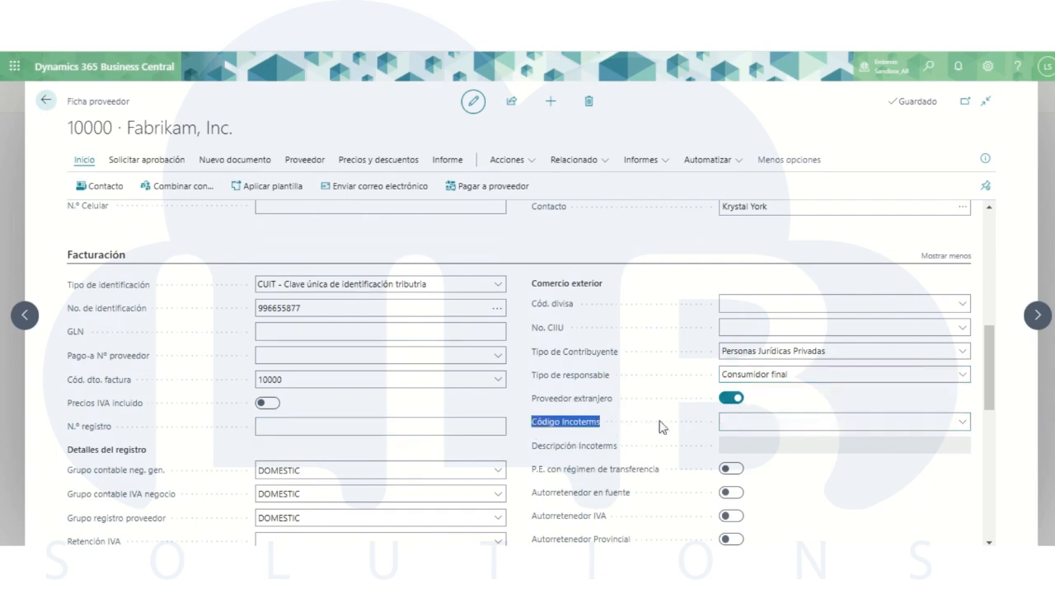
click(731, 398)
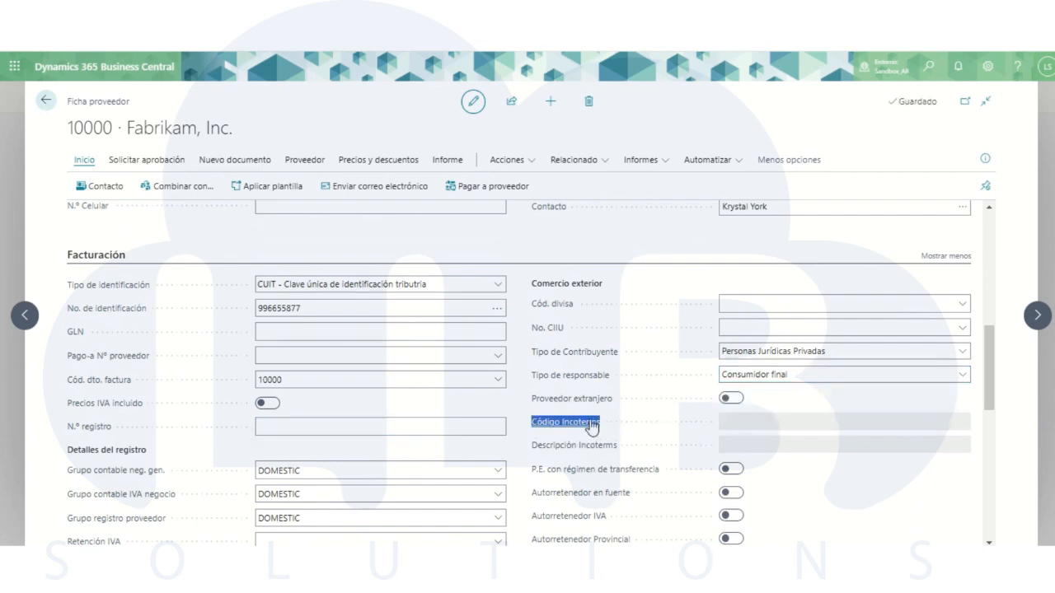
- Examine the withholding fields under Detalles del registro and the full list of codes offered for Retención IVA
scroll(659, 429, down, 1)
mouse_move(591, 426)
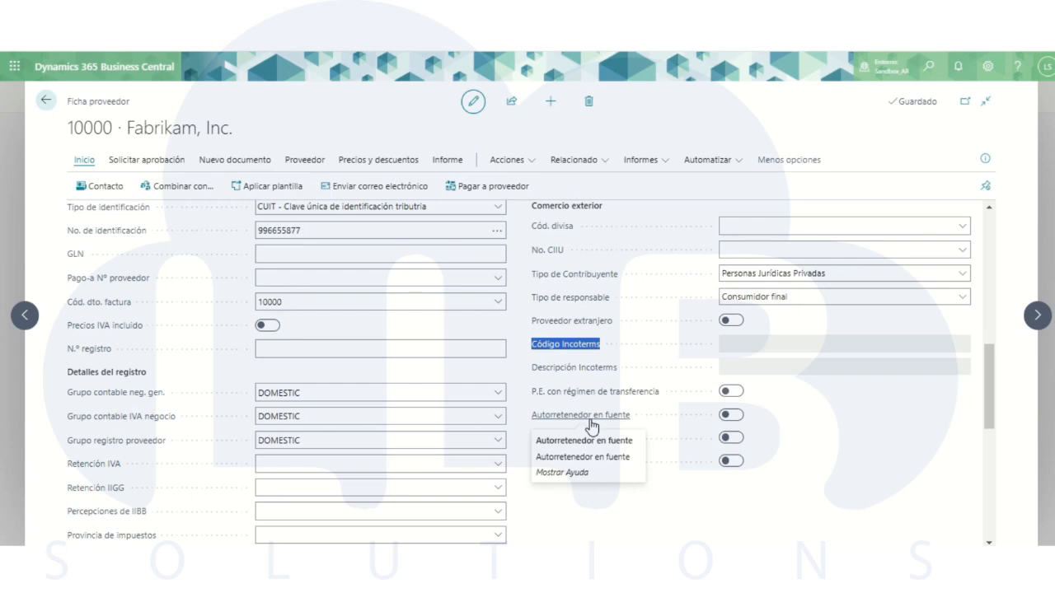
scroll(591, 426, down, 1)
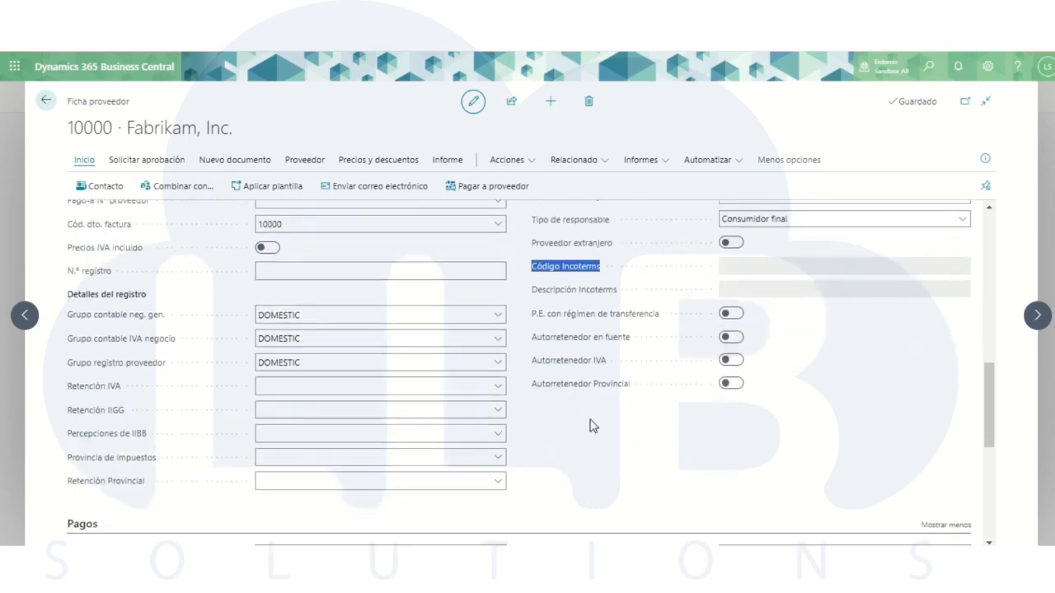
click(318, 417)
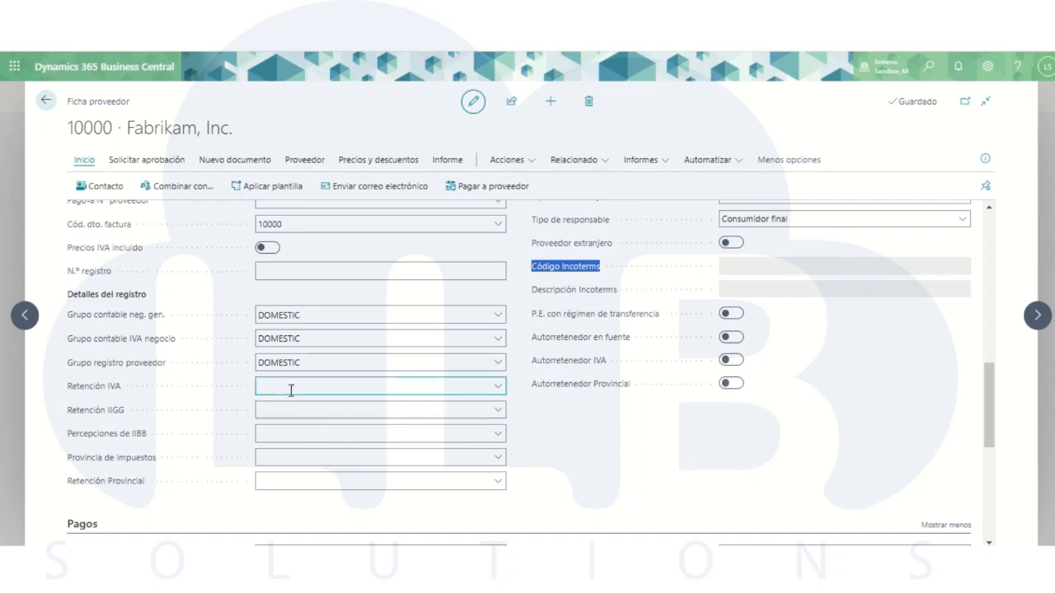
drag(61, 389, 125, 388)
click(142, 387)
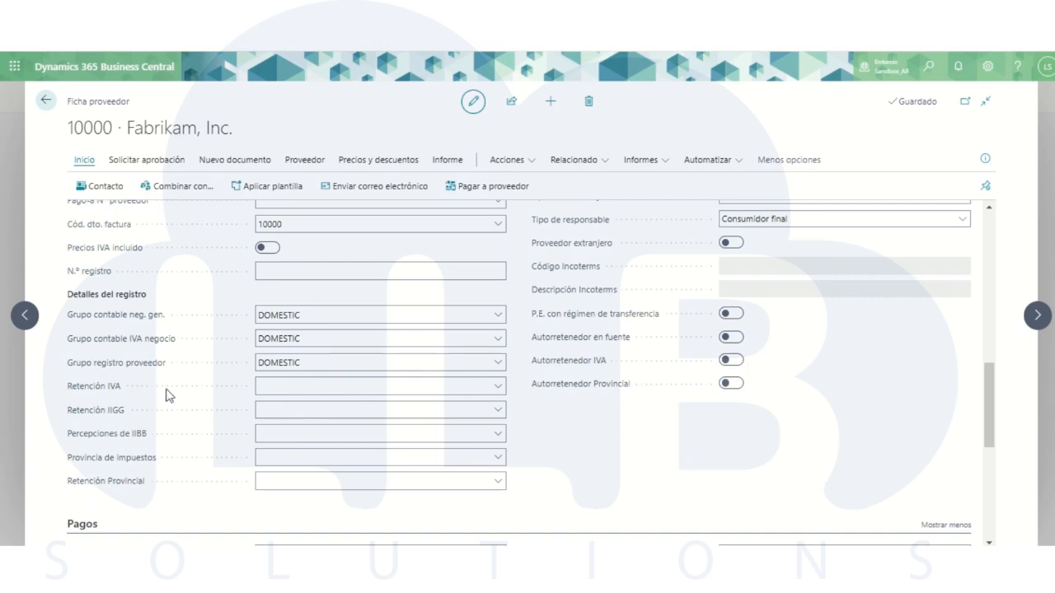
mouse_move(142, 463)
click(503, 391)
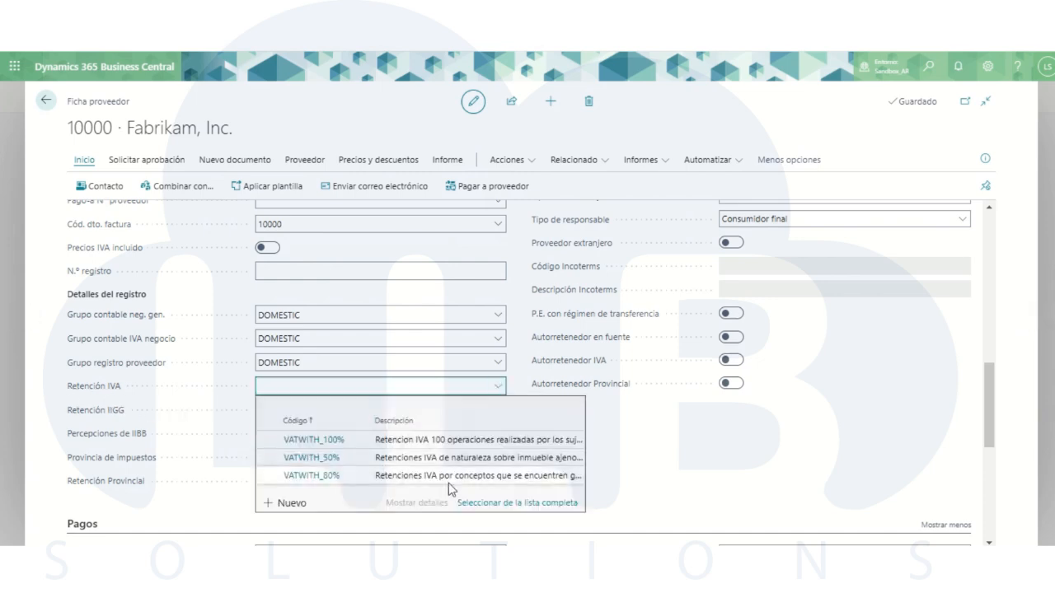
click(497, 500)
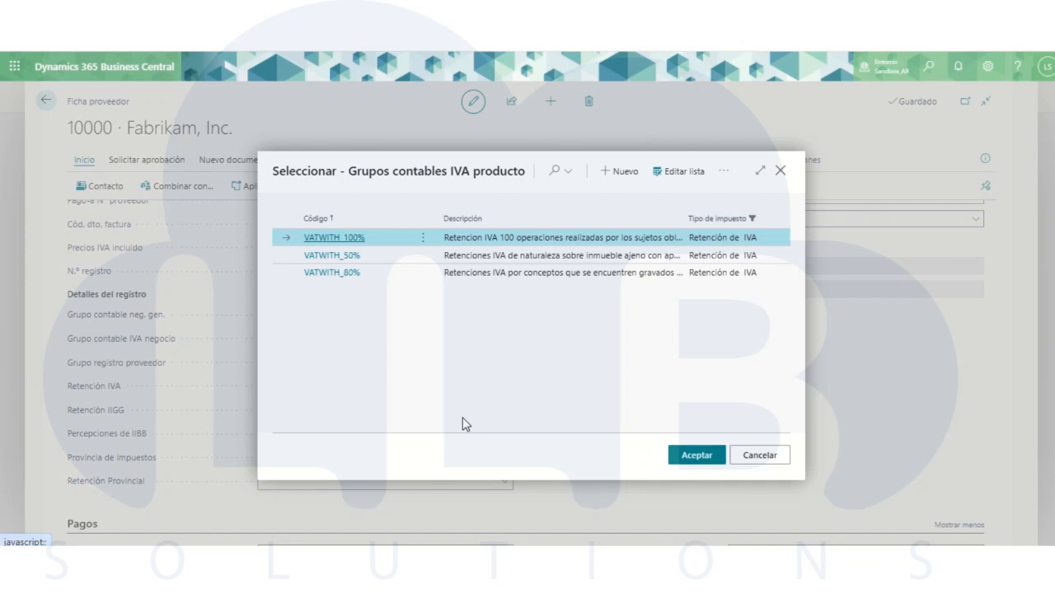
click(778, 171)
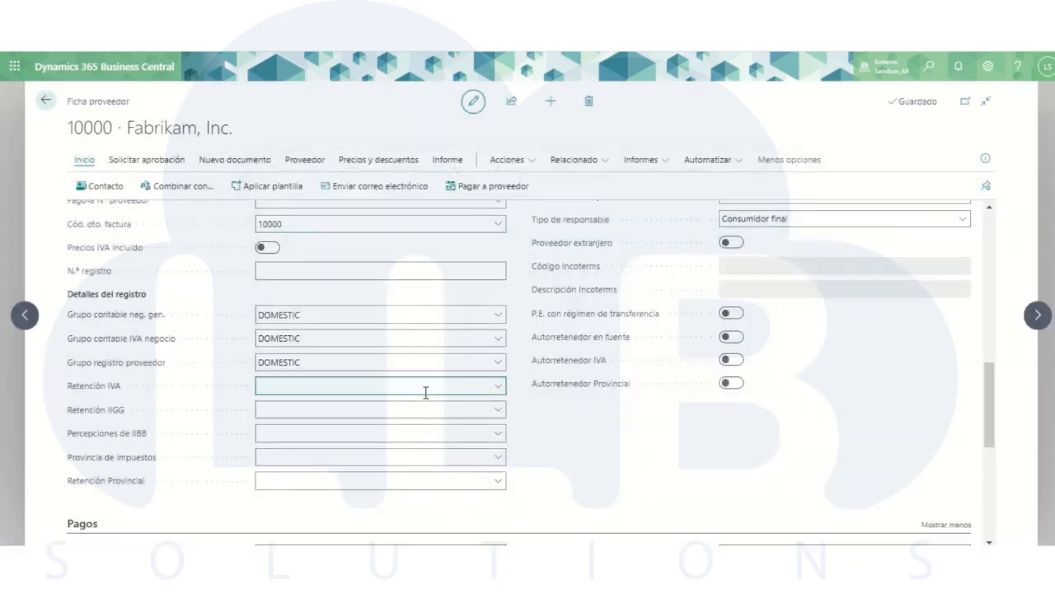
- Set the vendor's Retención IVA to VATWITH_100% and Retención IIGG to TAXWITH_2%
click(422, 392)
click(306, 440)
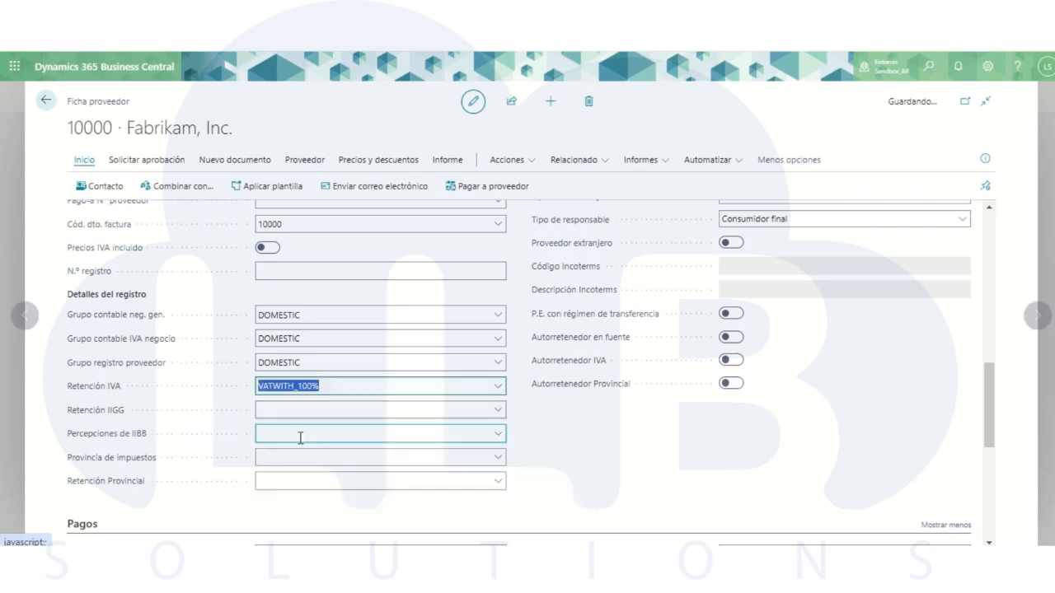
click(321, 411)
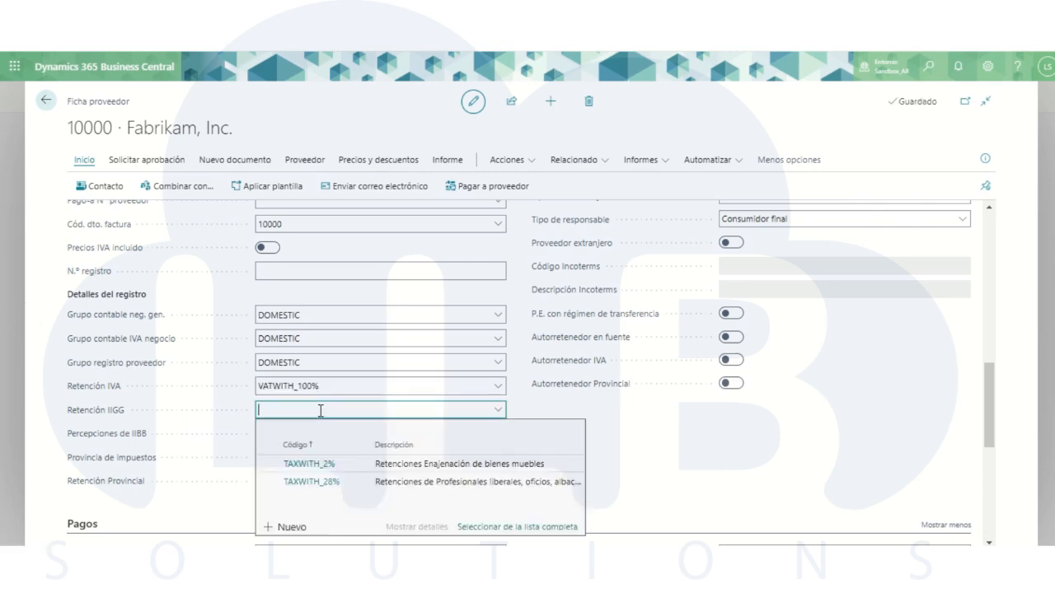
click(311, 466)
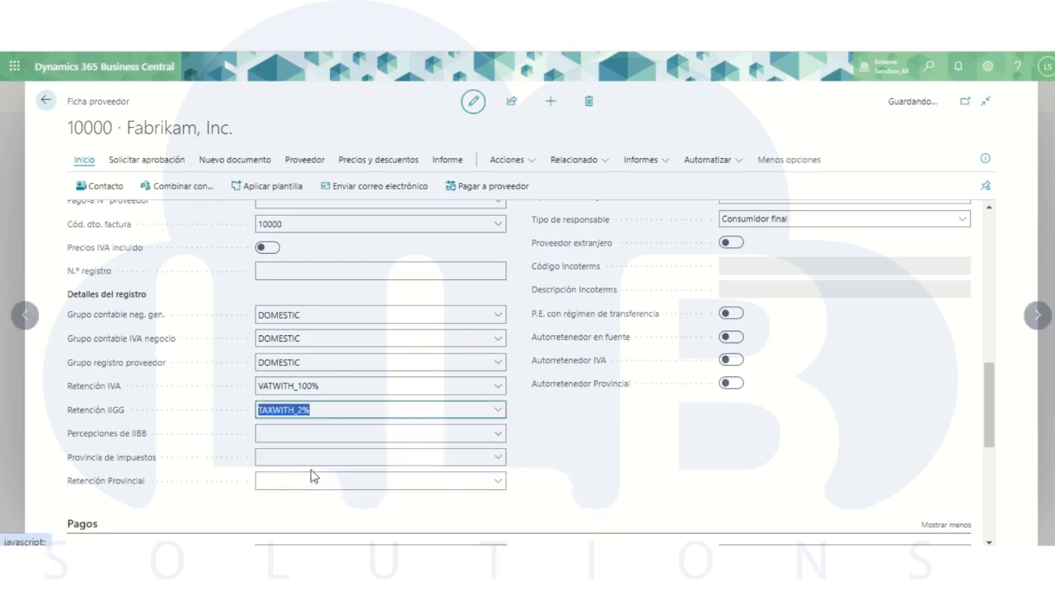
- Set Percepciones de IIBB to PIIBB_1.50% and Provincia de Impuestos to 0, Ciudad Autónoma de Buenos Aires
click(280, 437)
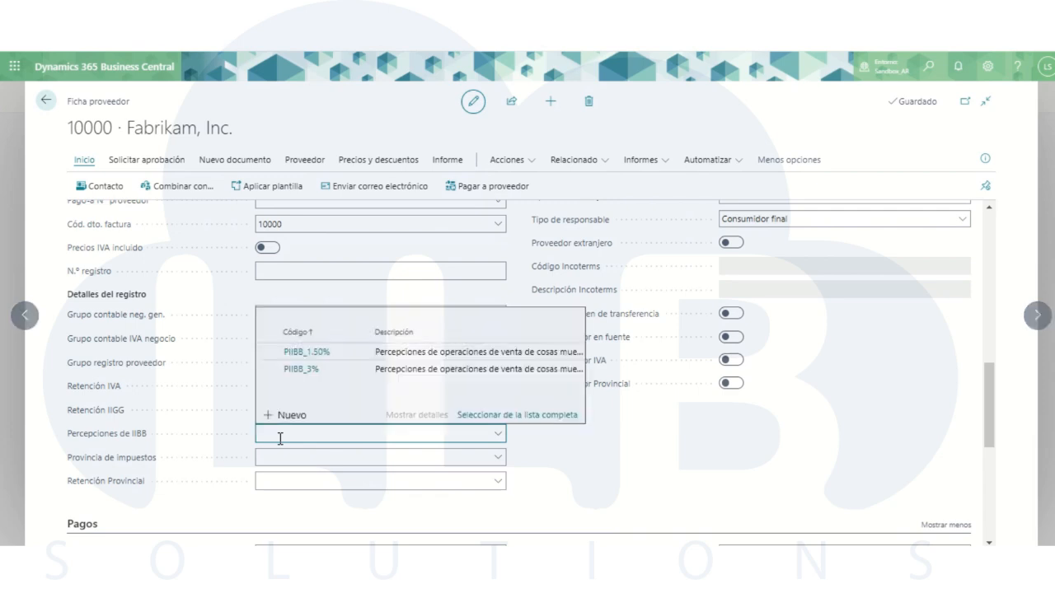
click(305, 353)
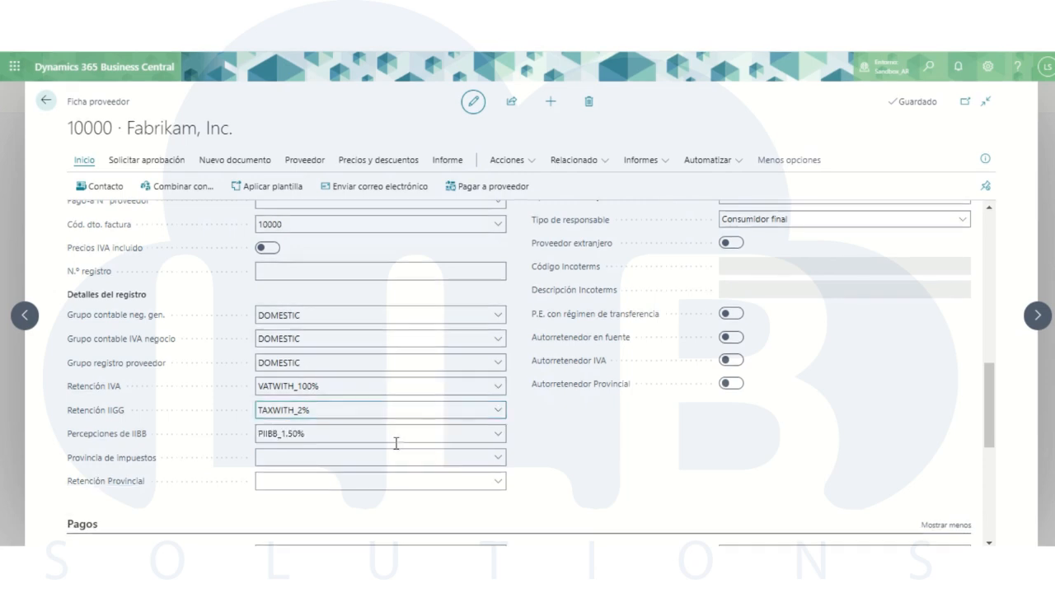
click(501, 466)
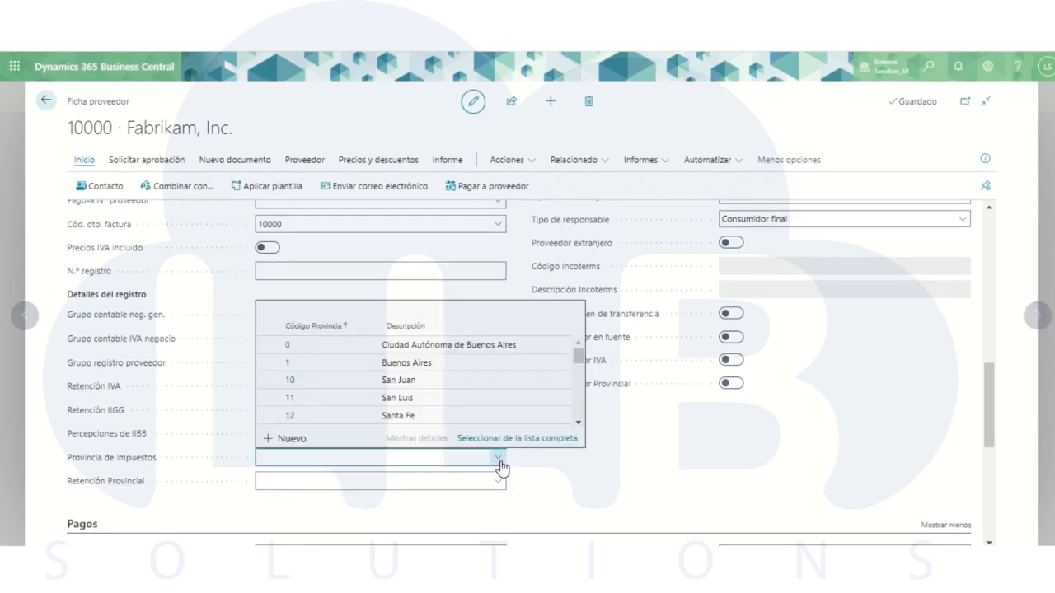
click(306, 350)
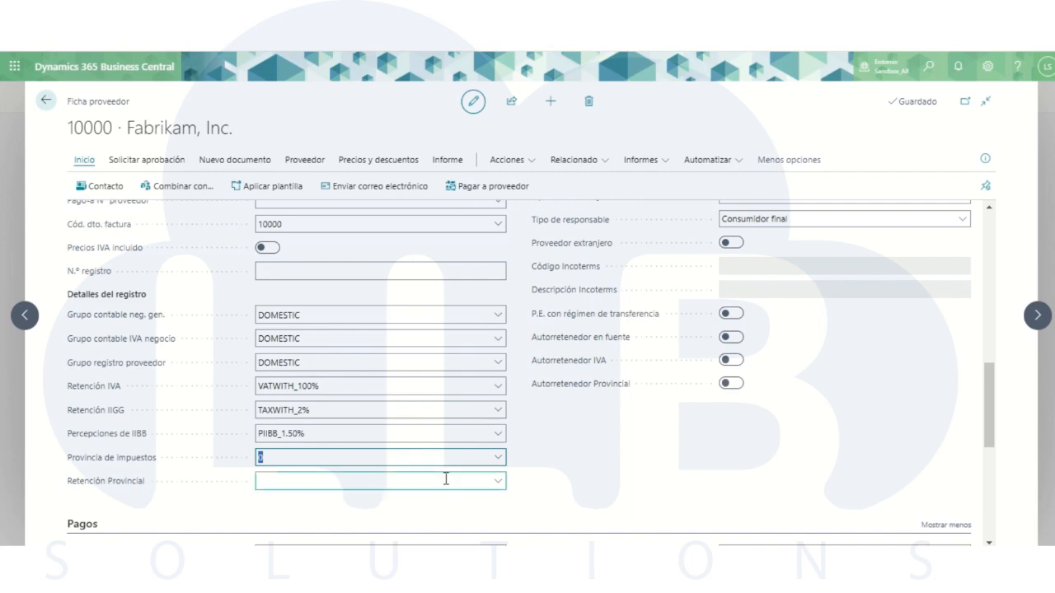
- Set the vendor's Retención Provincial to RTESTATAL, the Retencion estatal code
click(500, 481)
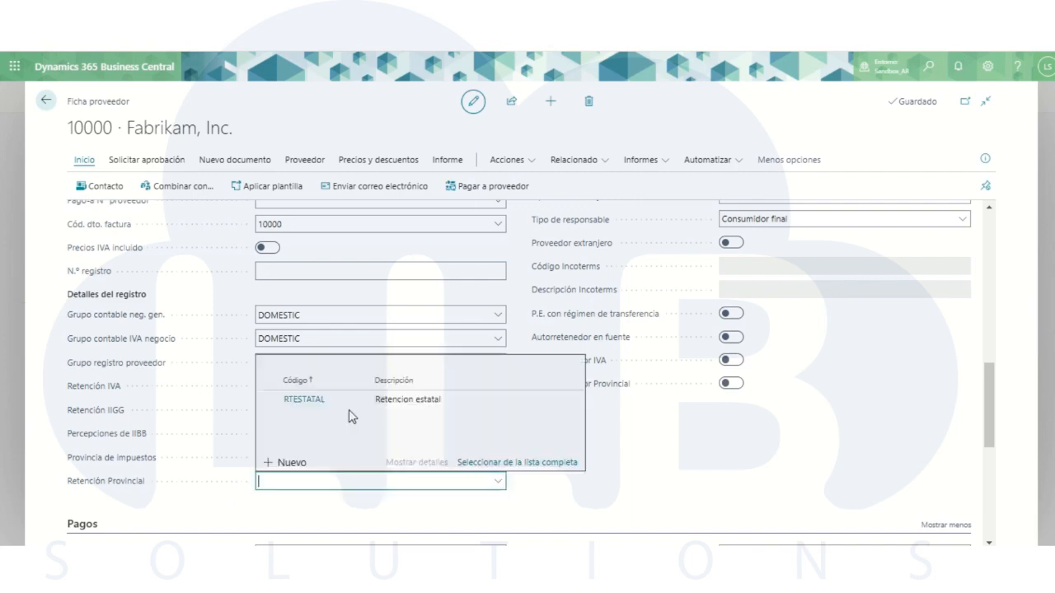
click(316, 401)
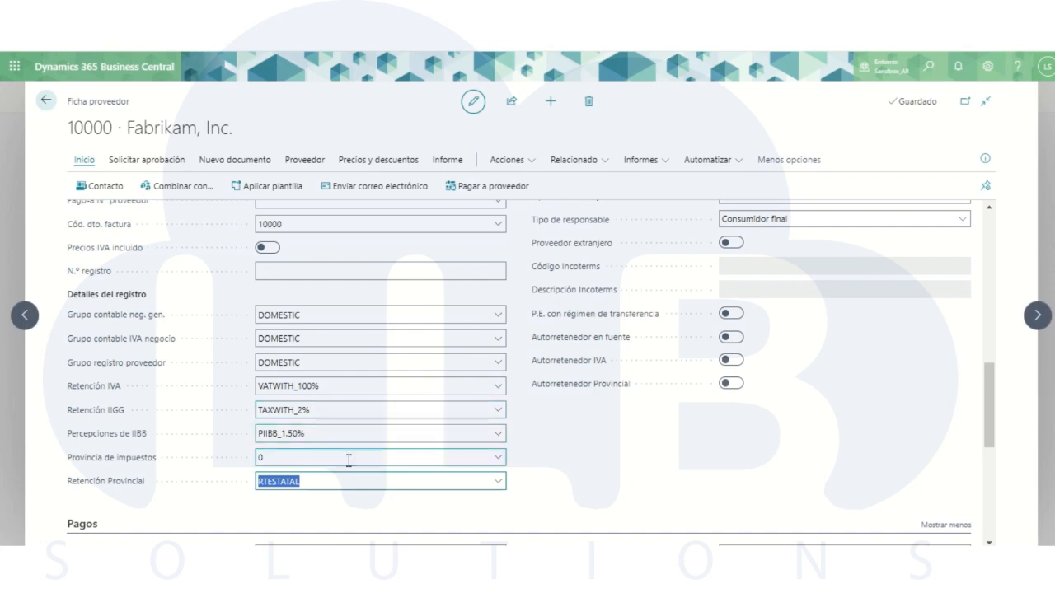
click(610, 476)
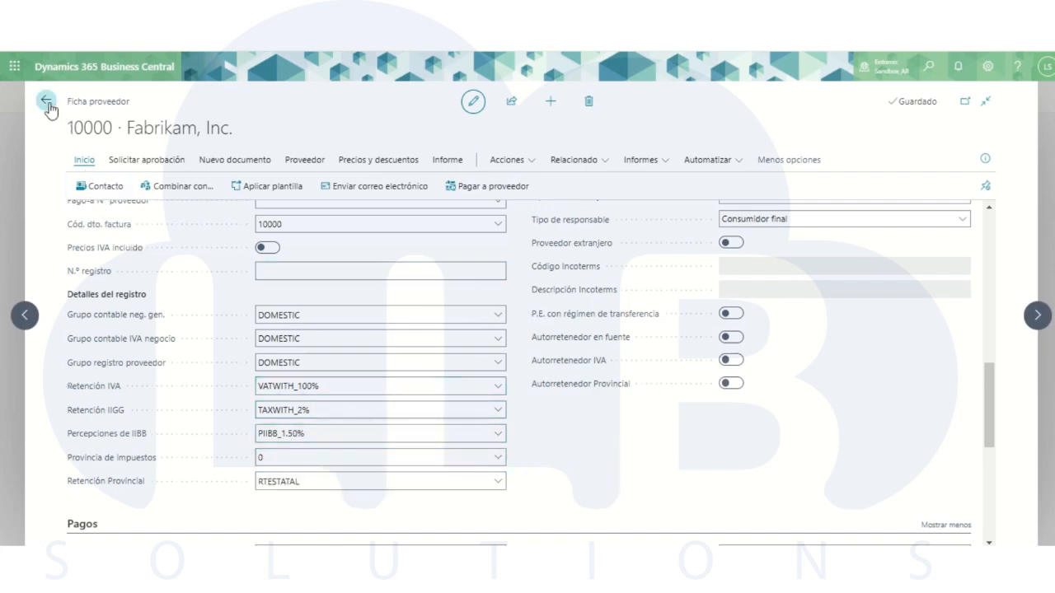
- Leave the vendor card and open the item card for 1896-S, ATHENS Desk, from the products list
key(Escape)
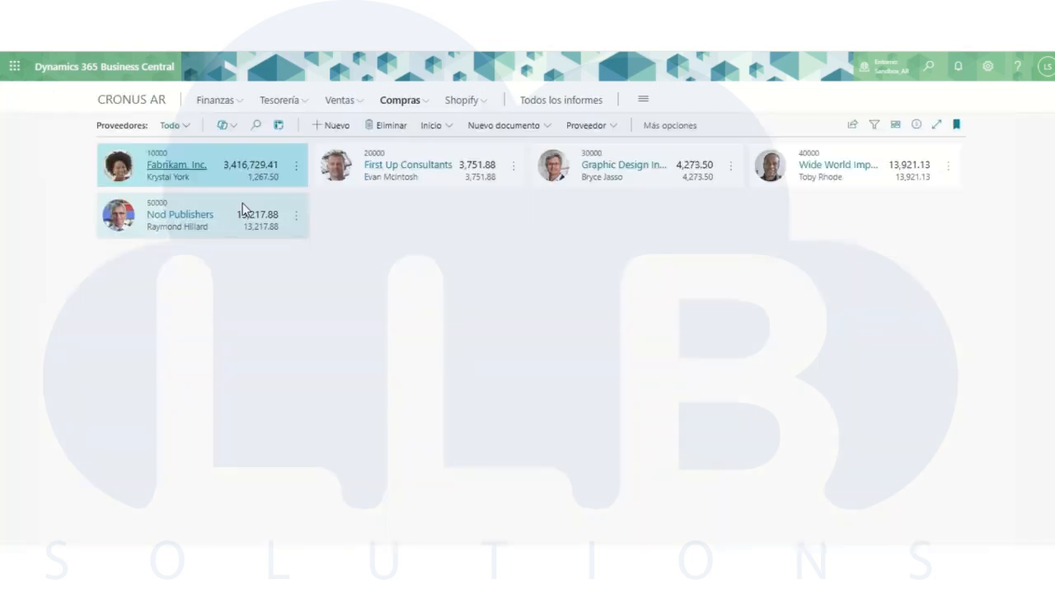
click(341, 101)
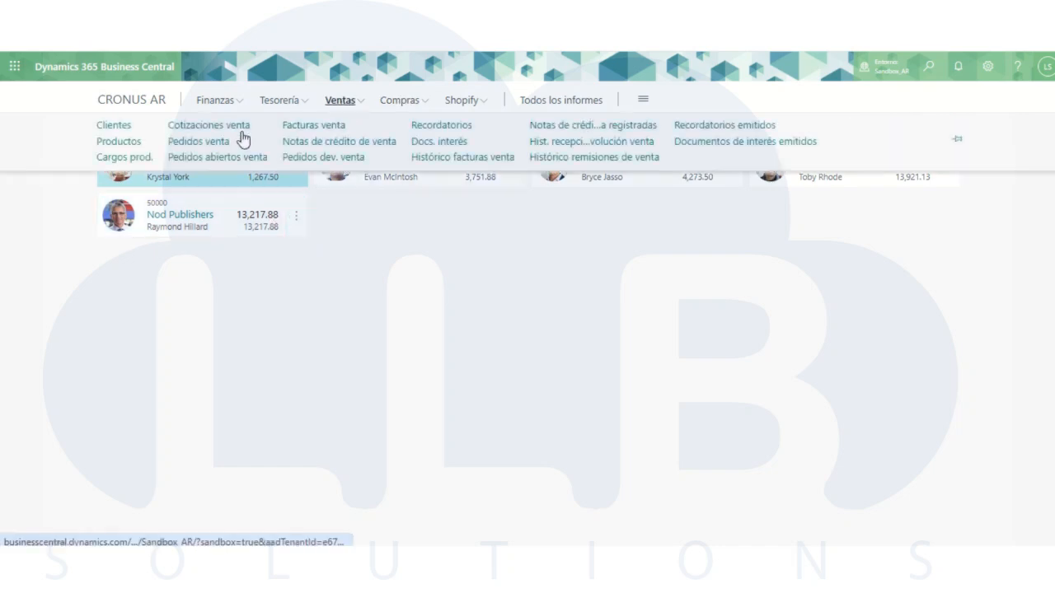
click(115, 137)
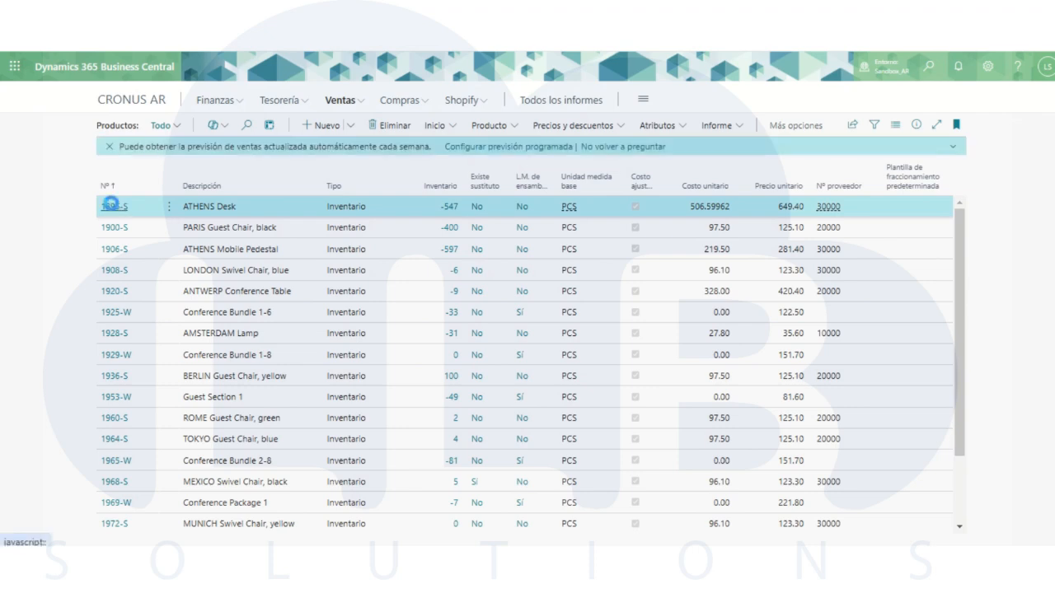
click(113, 205)
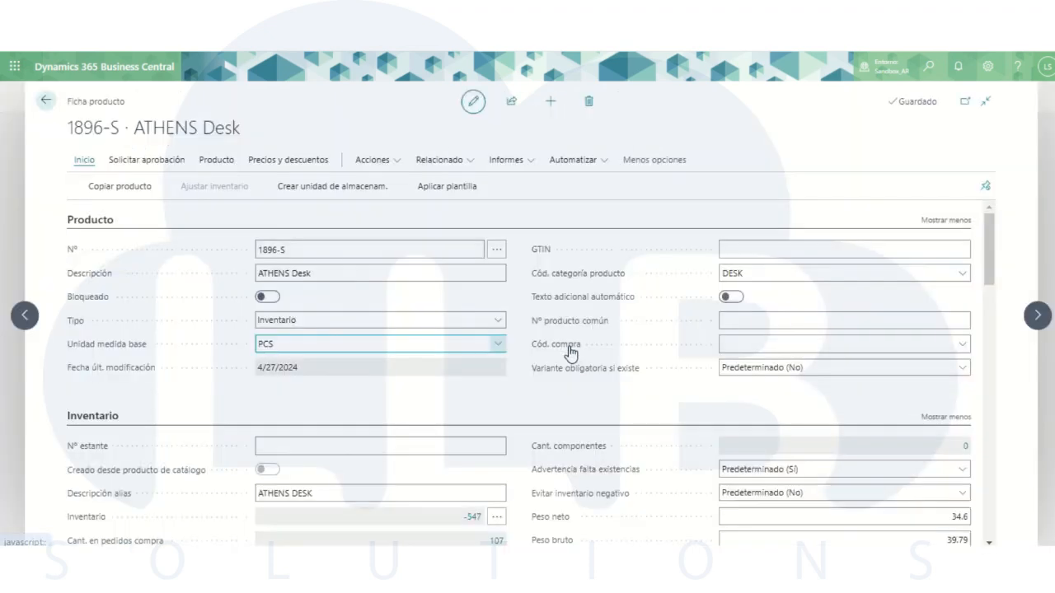
- Set the item's Impuesto de ISC to ISC under Detalles del registro
scroll(709, 412, down, 7)
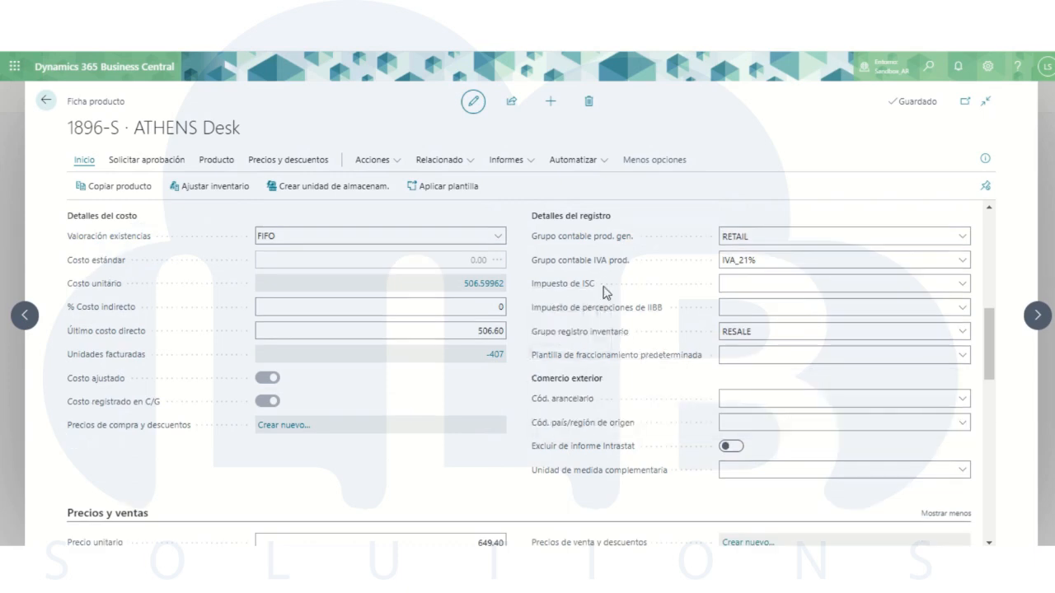
click(768, 284)
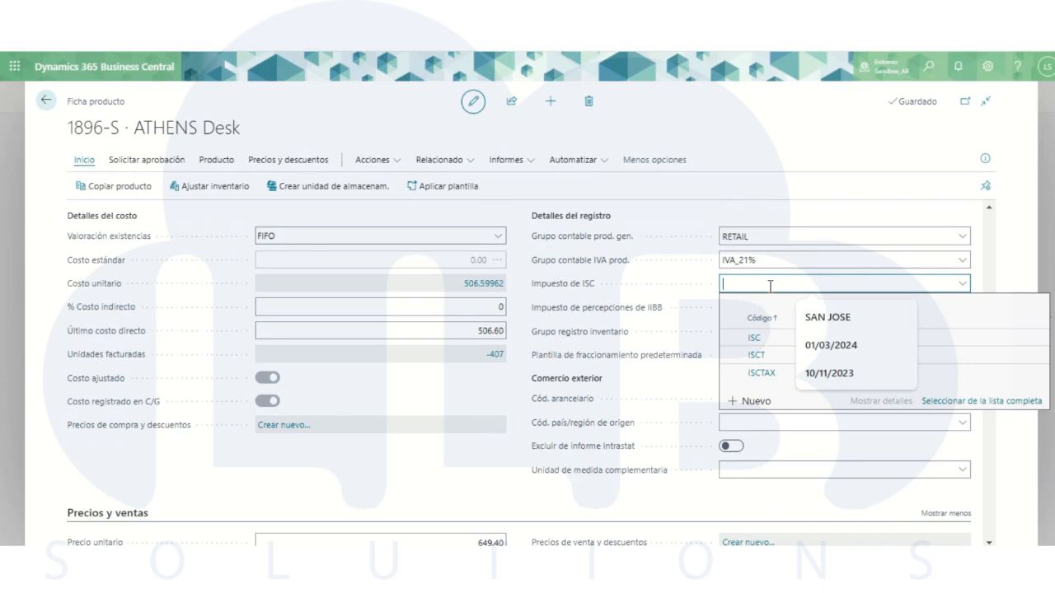
click(752, 337)
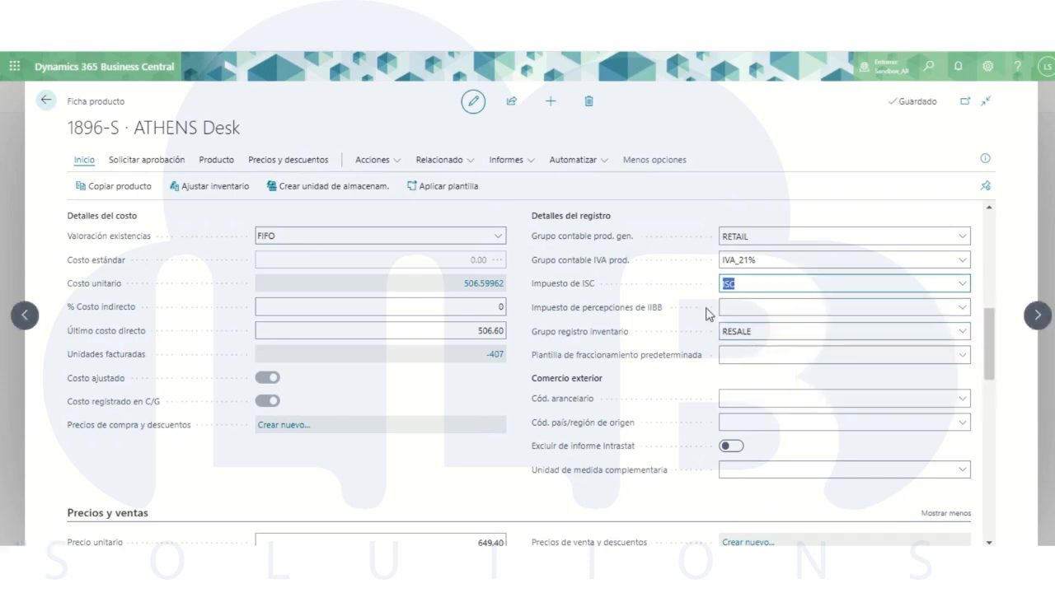
click(676, 288)
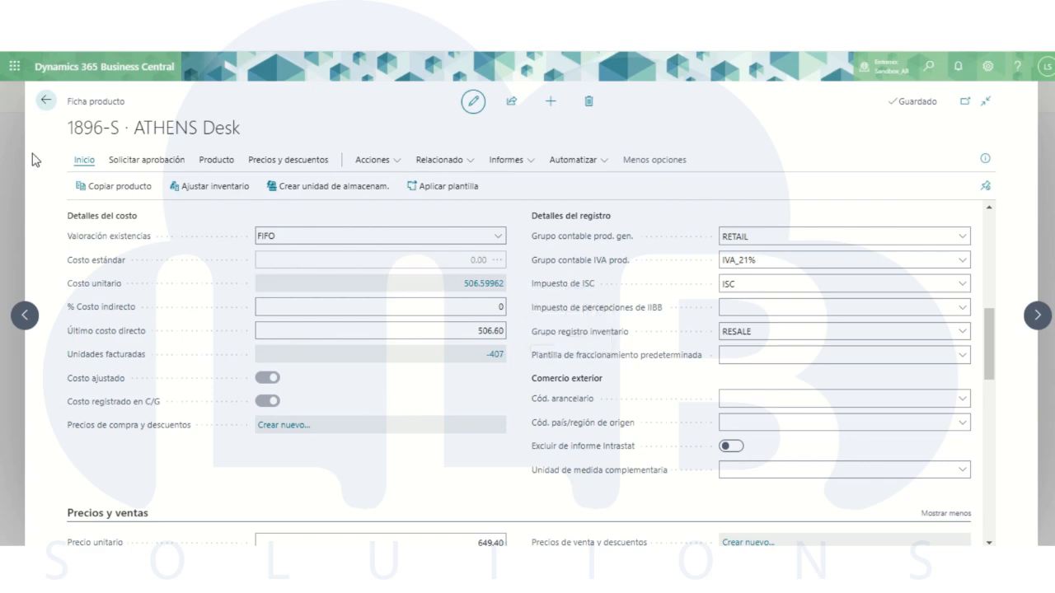
- Leave the item card and create a new purchase invoice for the vendor Fabrikam, Inc
click(43, 107)
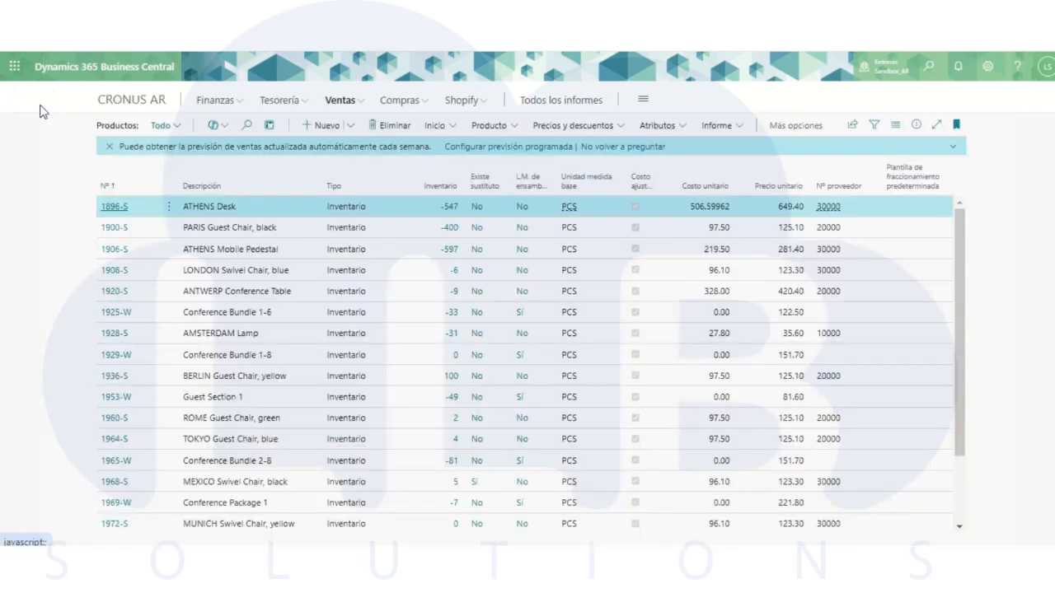
click(402, 103)
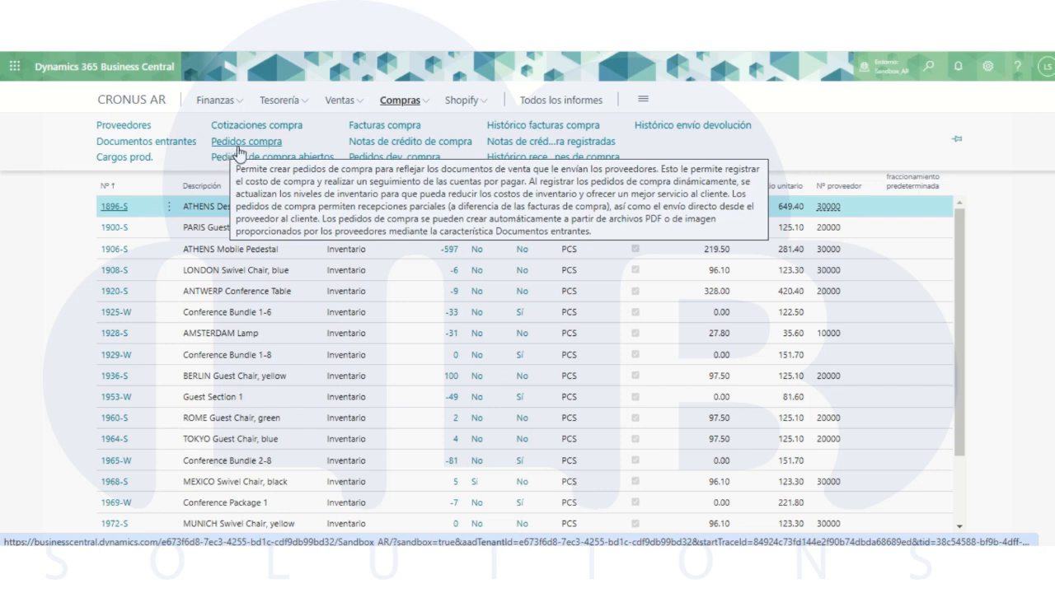
click(363, 129)
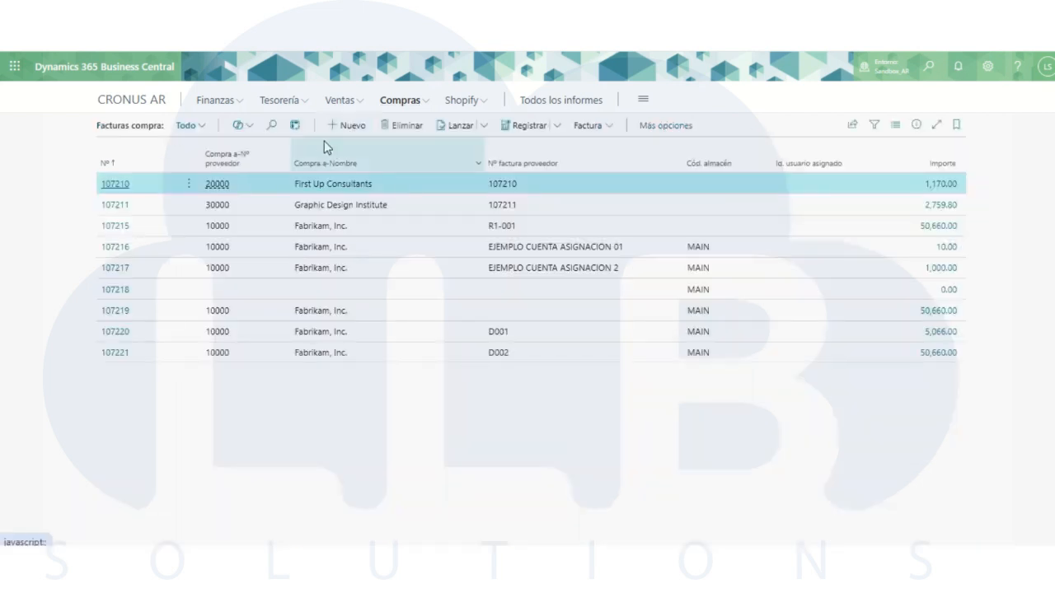
click(336, 130)
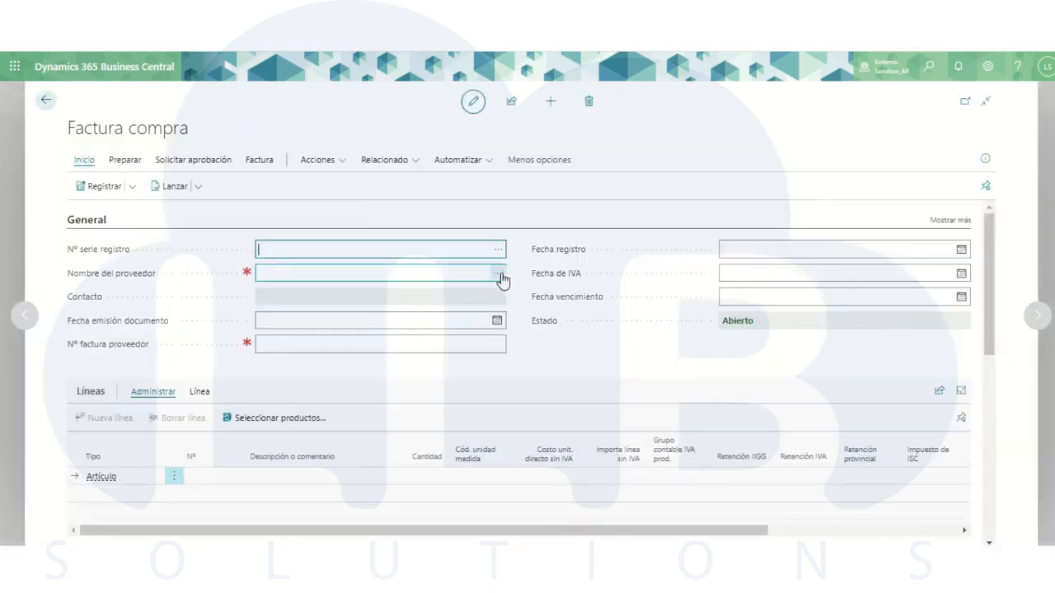
click(501, 280)
click(500, 277)
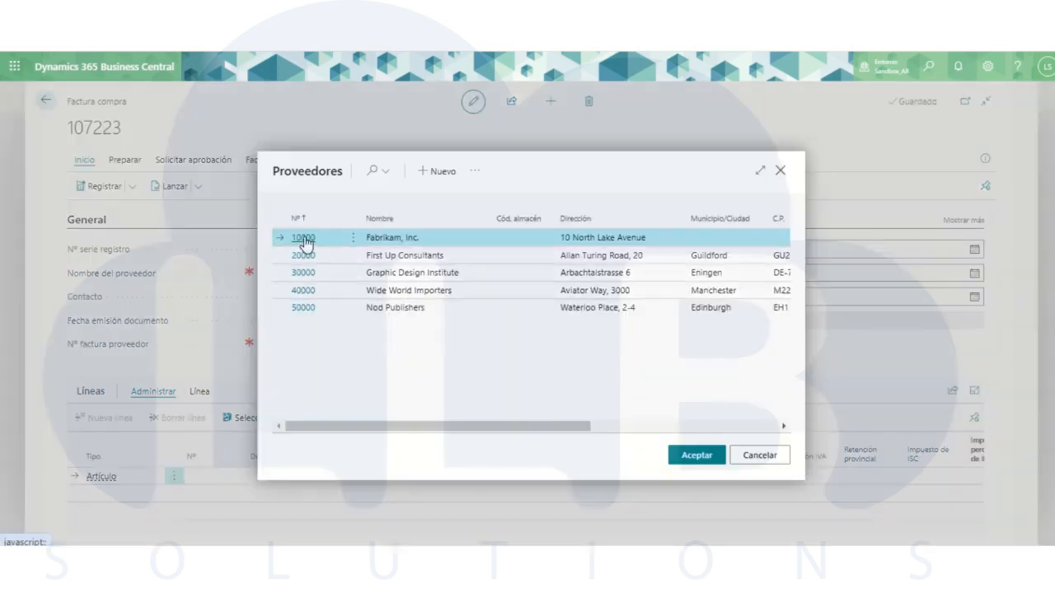
click(303, 239)
- Enter R5-001 as the invoice's Nº factura proveedor
click(725, 251)
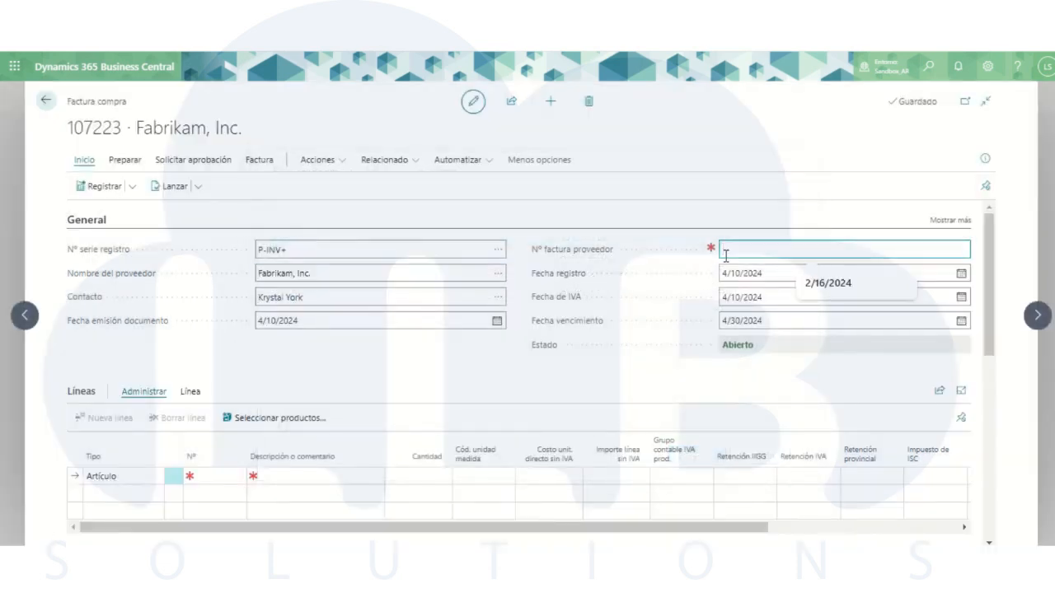
text(4)
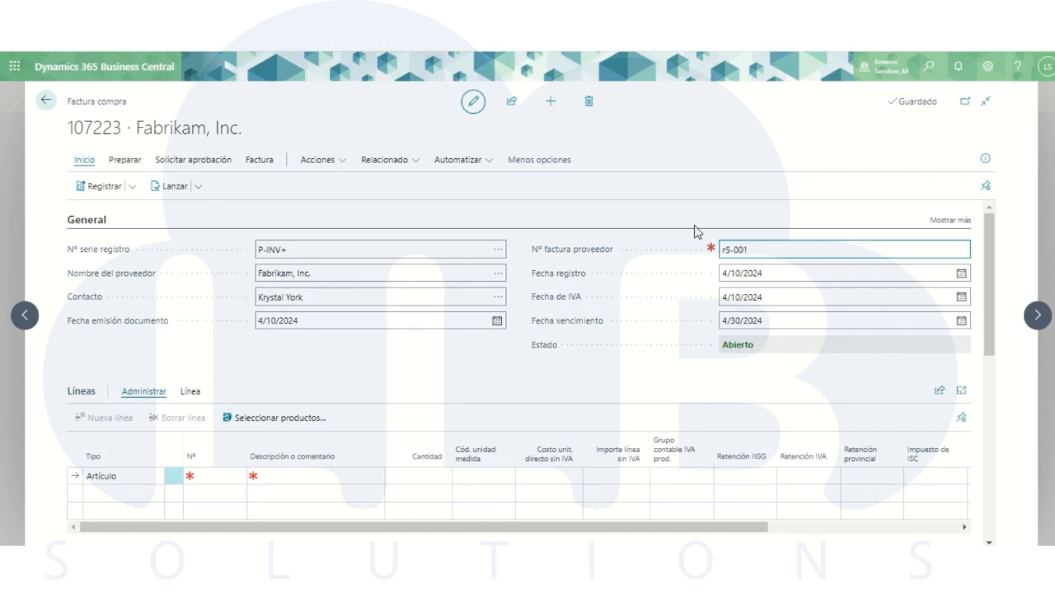
click(681, 206)
- Fill the first invoice line with item 1896-S, ATHENS Desk, and a quantity of 100
click(230, 482)
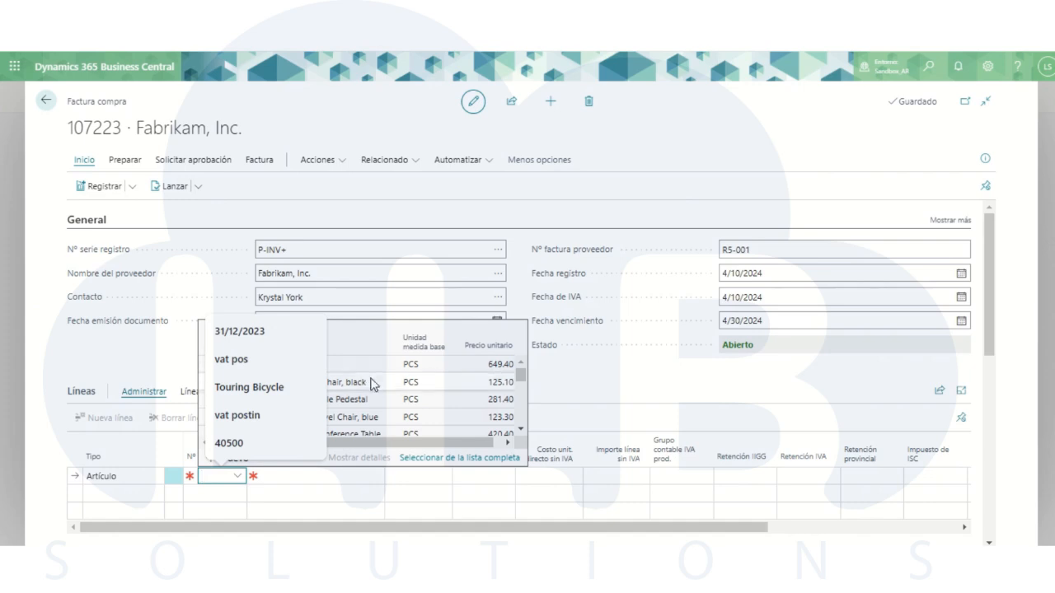
click(237, 478)
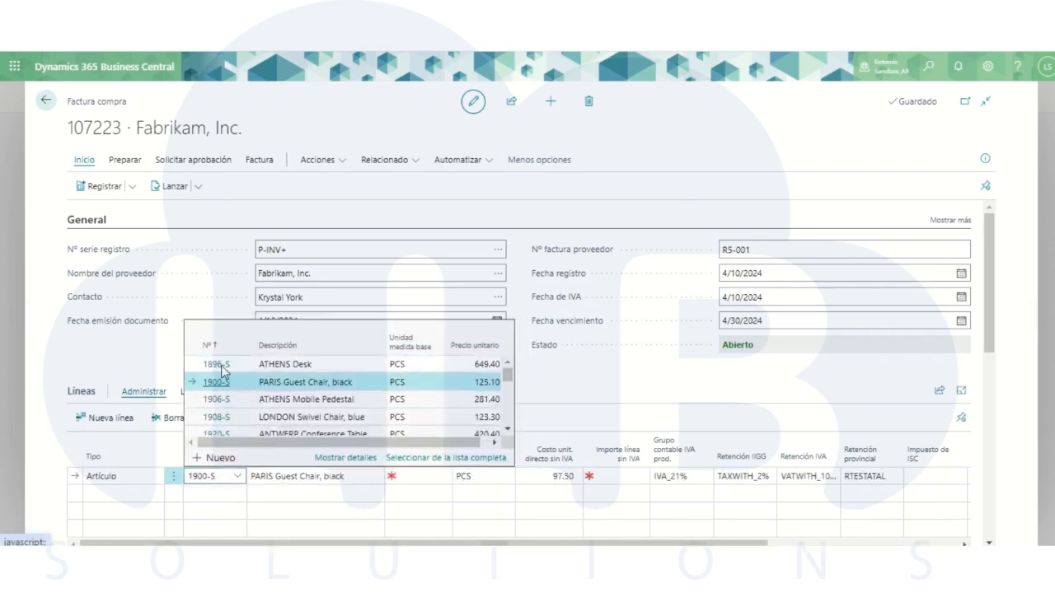
click(219, 365)
click(428, 476)
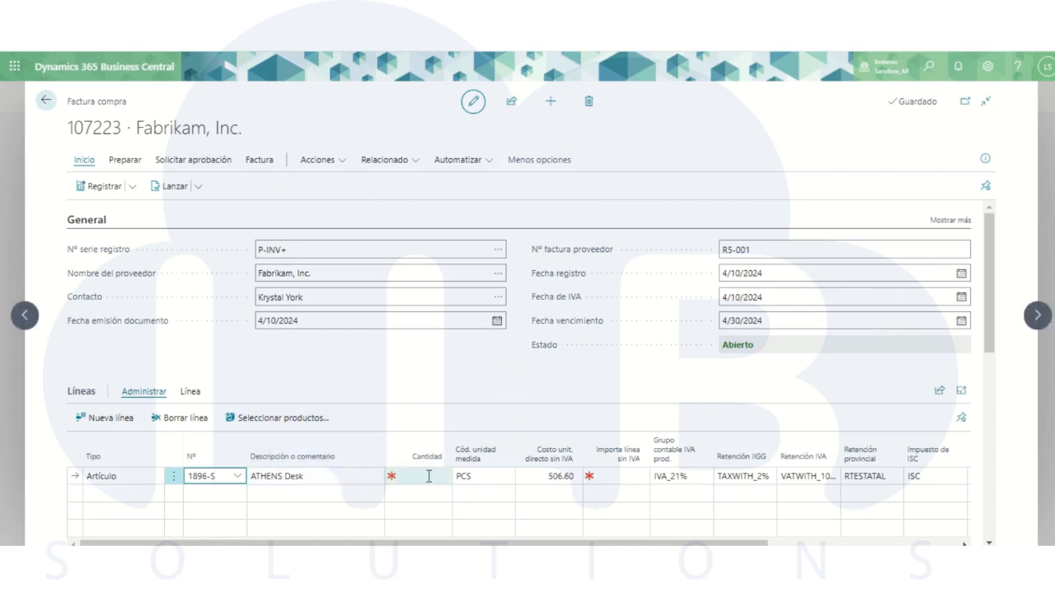
text(100)
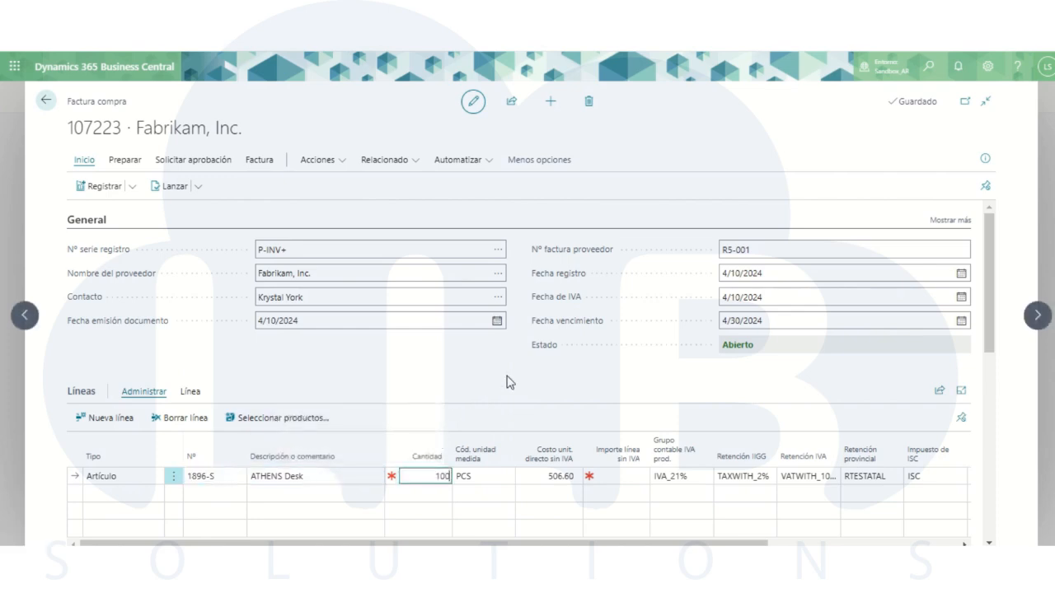
click(623, 374)
- Change the ATHENS Desk line's Retención IIGG to TAXWITH_28%
scroll(637, 373, down, 1)
drag(716, 469, 912, 467)
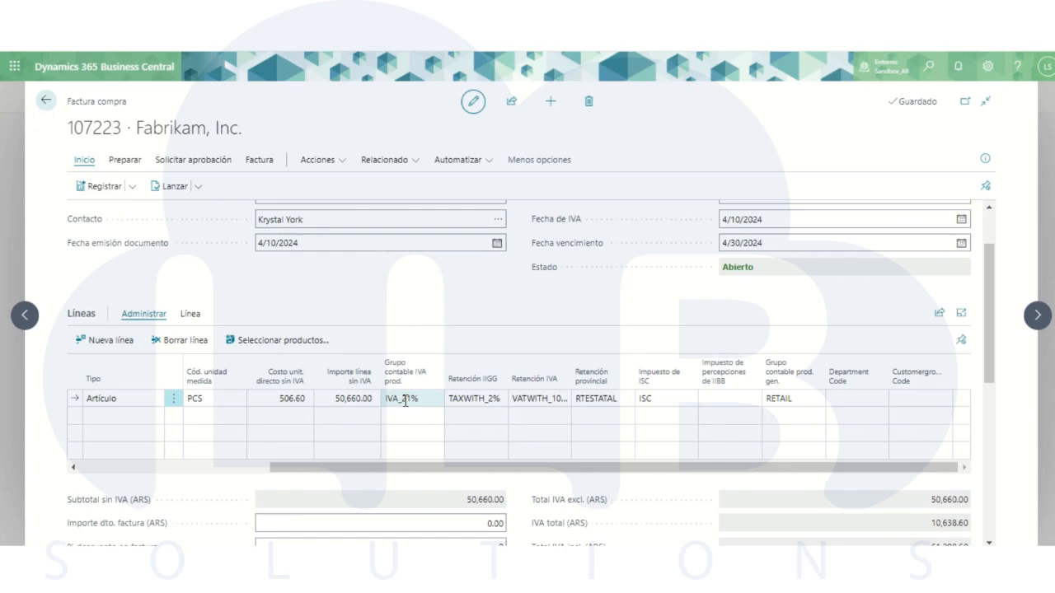
click(482, 400)
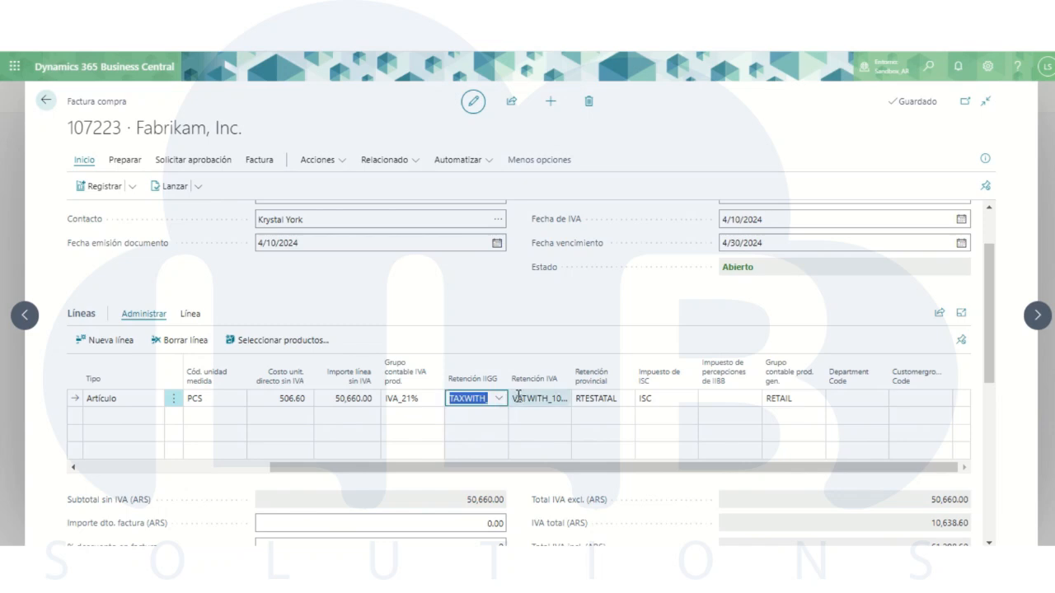
click(498, 400)
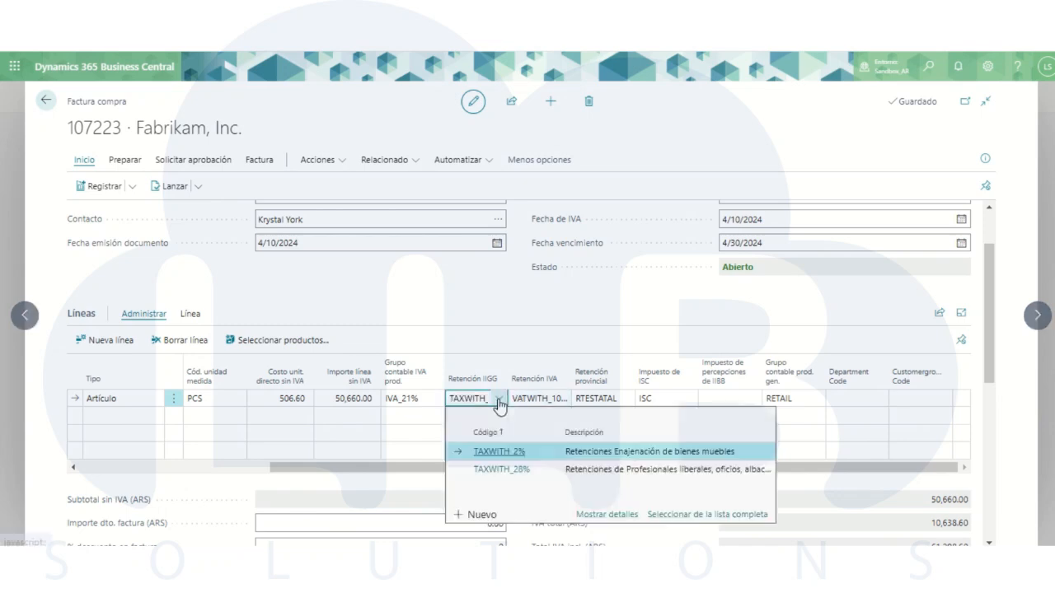
click(514, 468)
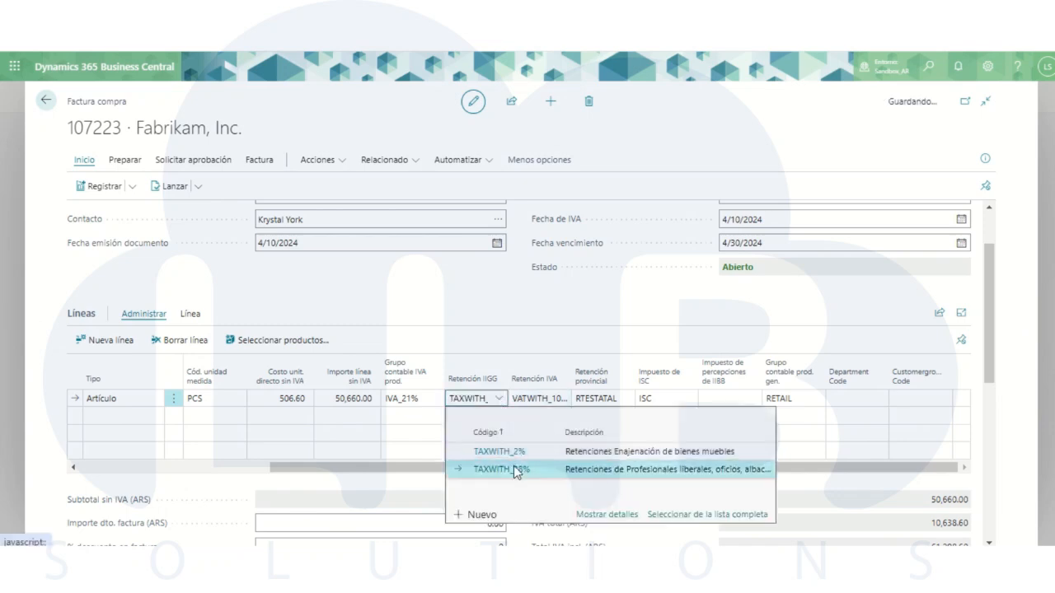
click(557, 297)
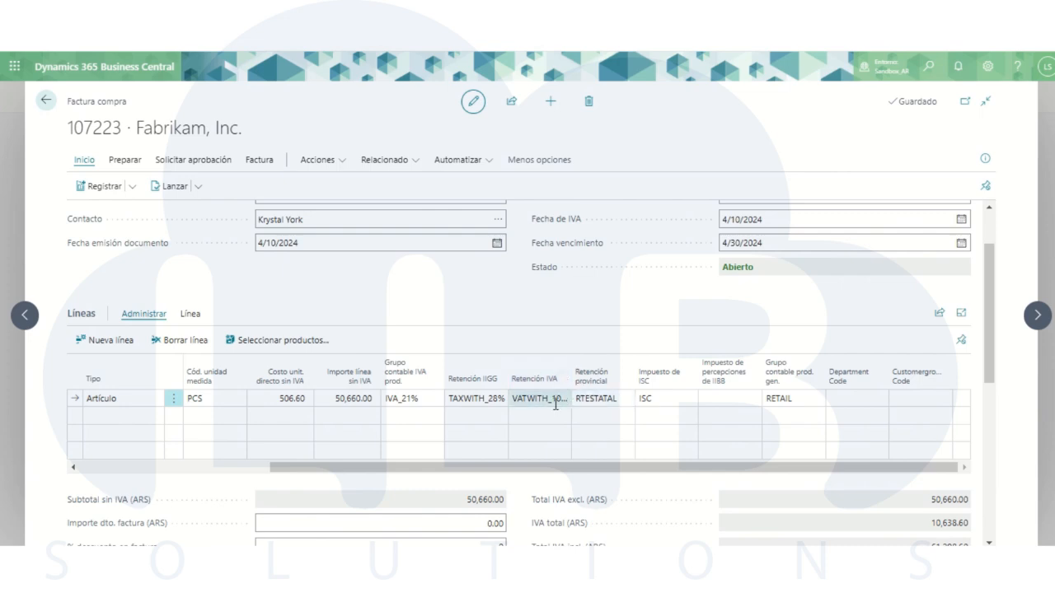
- Set the ATHENS Desk line's Impuesto de percepciones de IIBB to PIIBB_1.50%
click(728, 398)
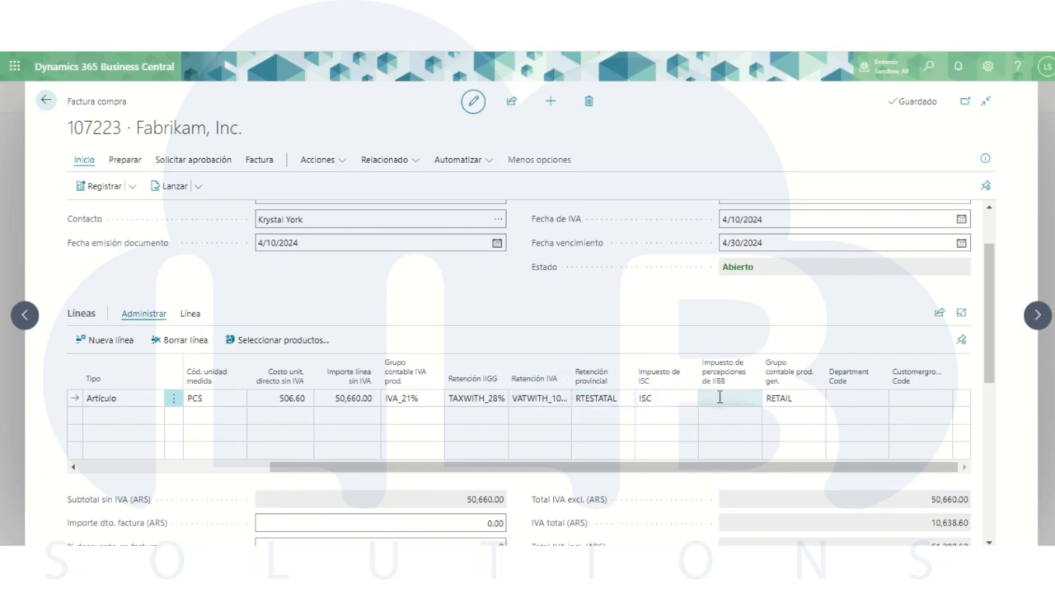
click(752, 399)
click(931, 454)
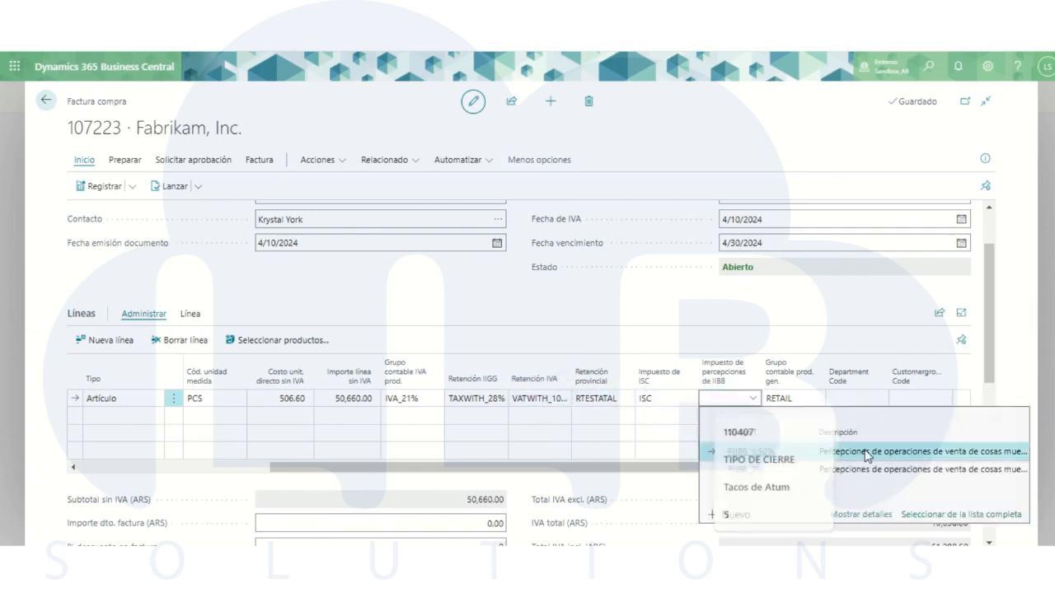
click(690, 329)
- Preview the posting of the purchase invoice and examine the withholding and perception amounts in its Mov. IVA entries
drag(769, 467, 432, 478)
click(133, 186)
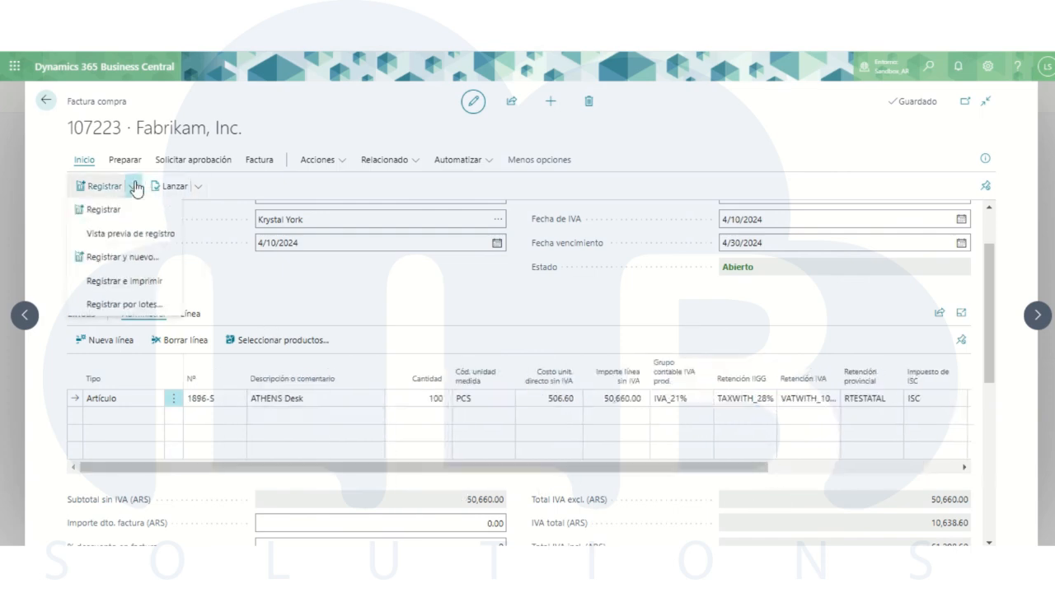
click(114, 236)
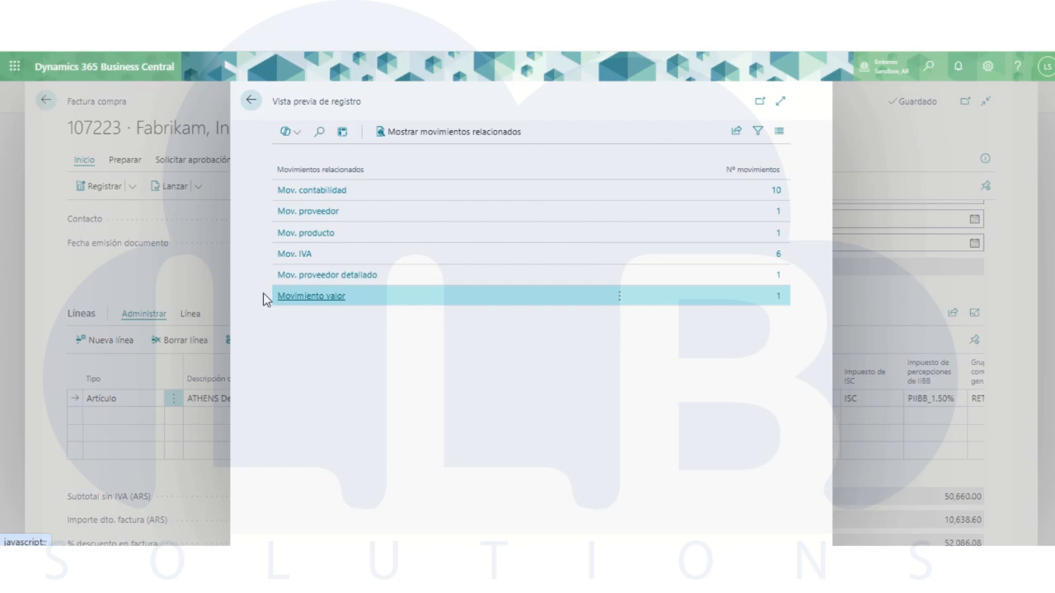
click(290, 257)
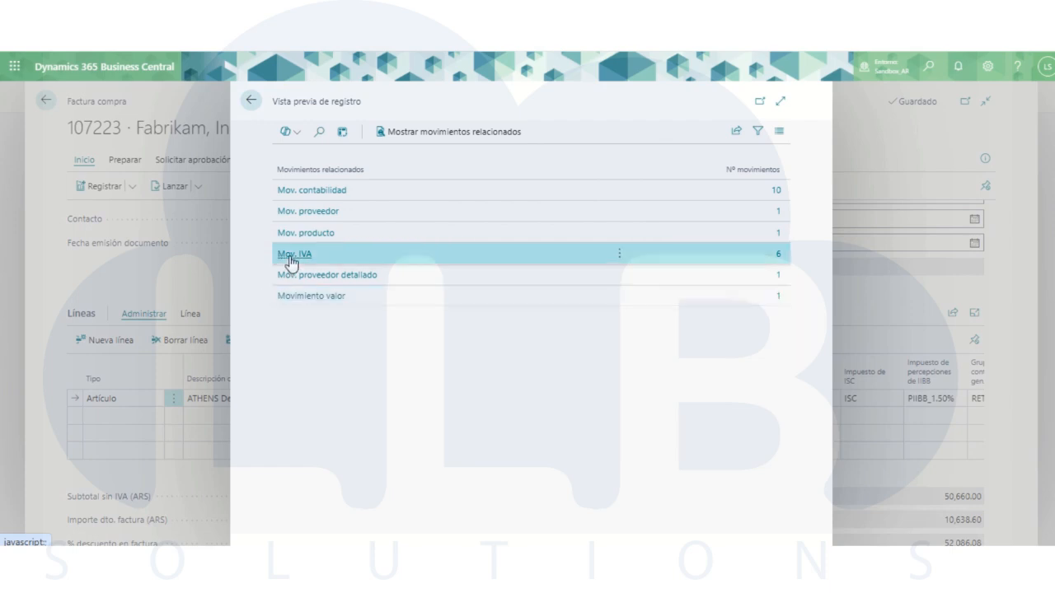
click(290, 256)
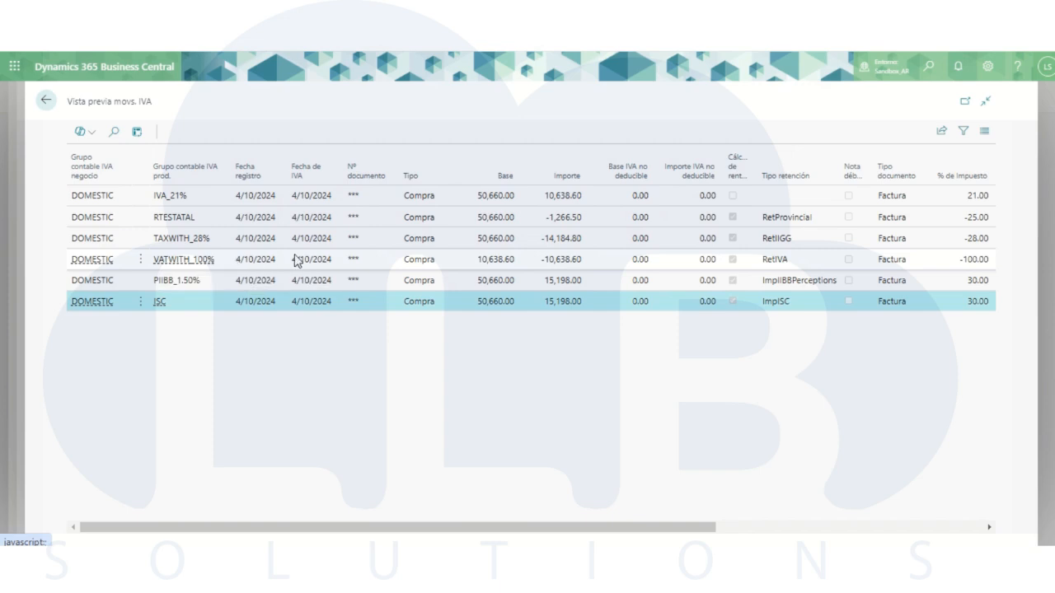
click(494, 260)
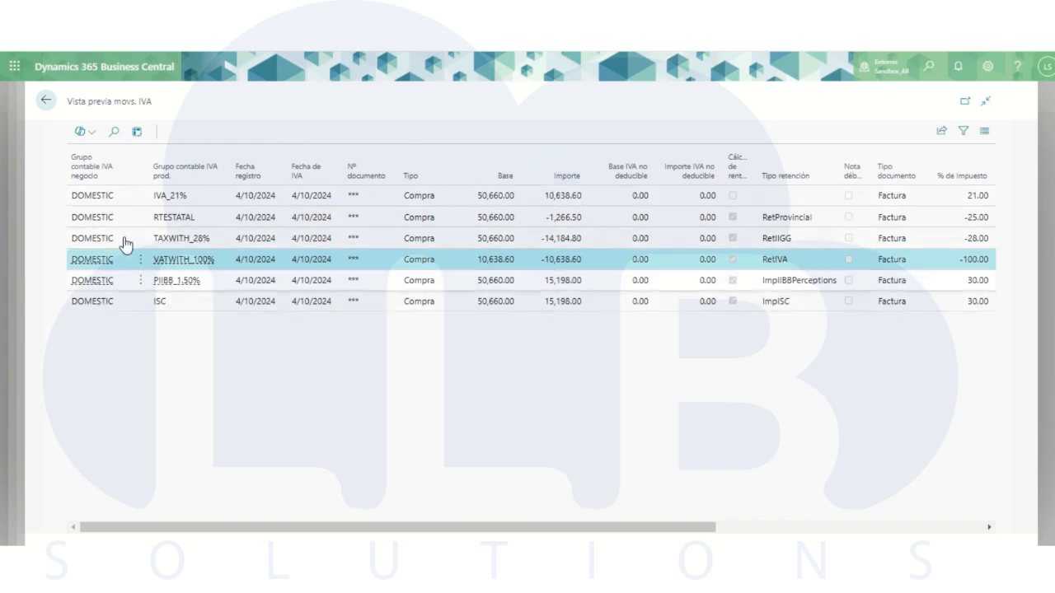
click(46, 102)
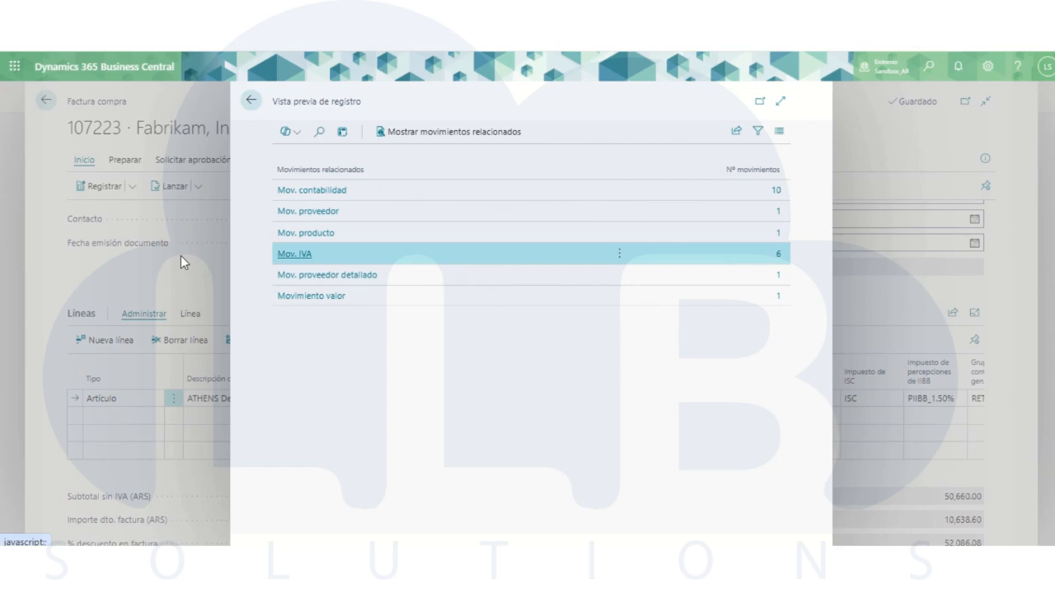
- View the Mov. proveedor entry of the posting preview with its page expanded to full width
click(313, 214)
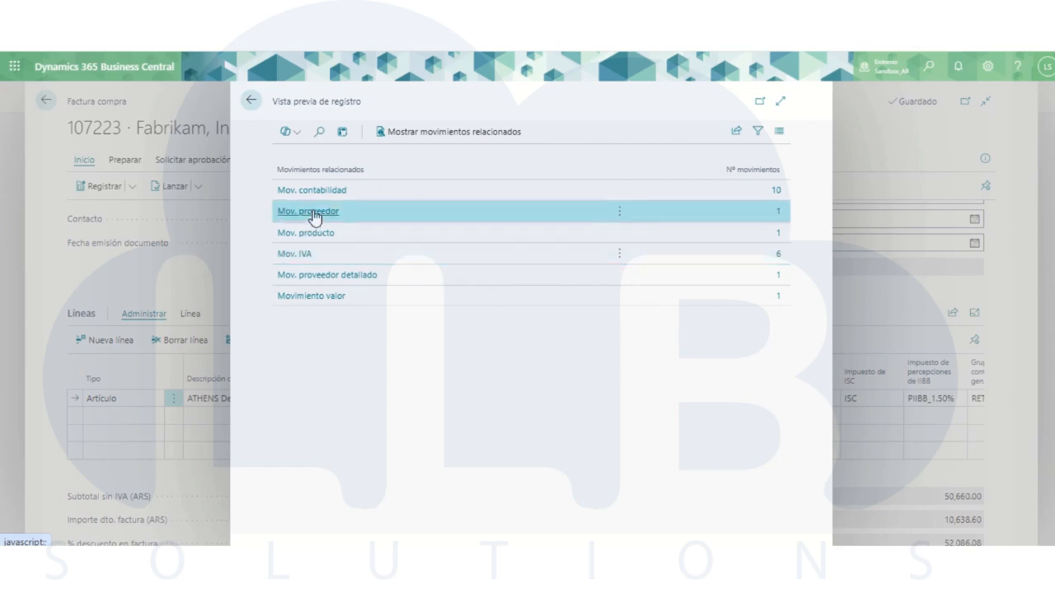
click(313, 214)
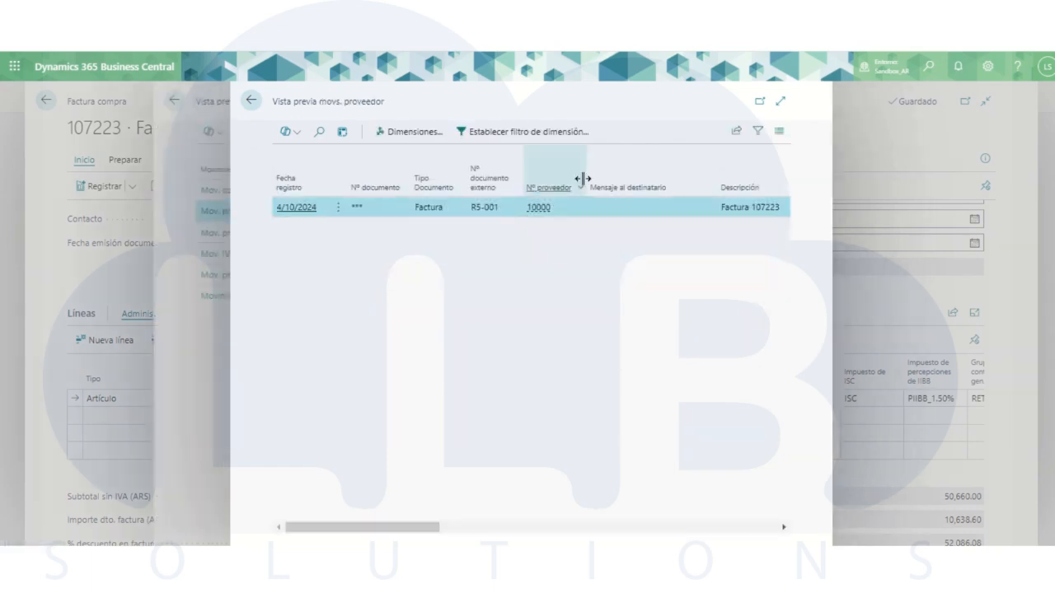
click(778, 102)
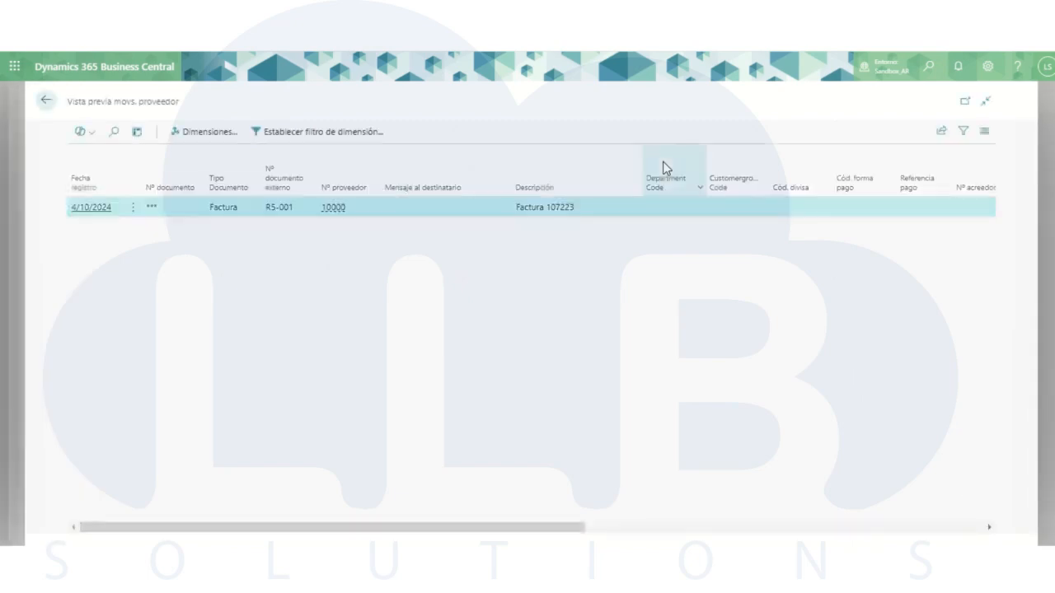
- Check the amount and due date columns of the Mov. proveedor preview entry and return to the related entries list
drag(549, 527, 750, 540)
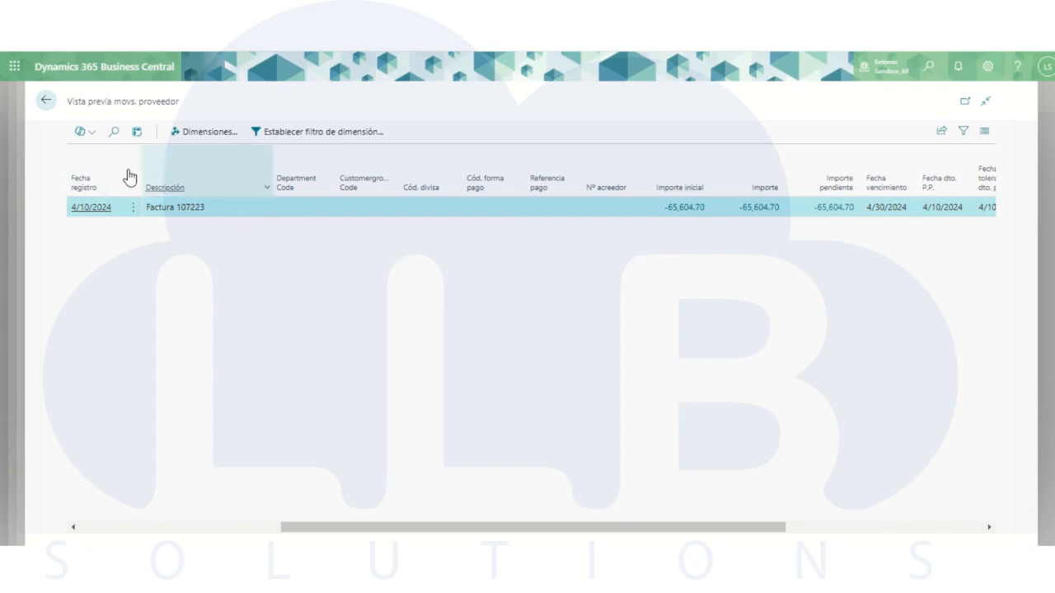
click(51, 107)
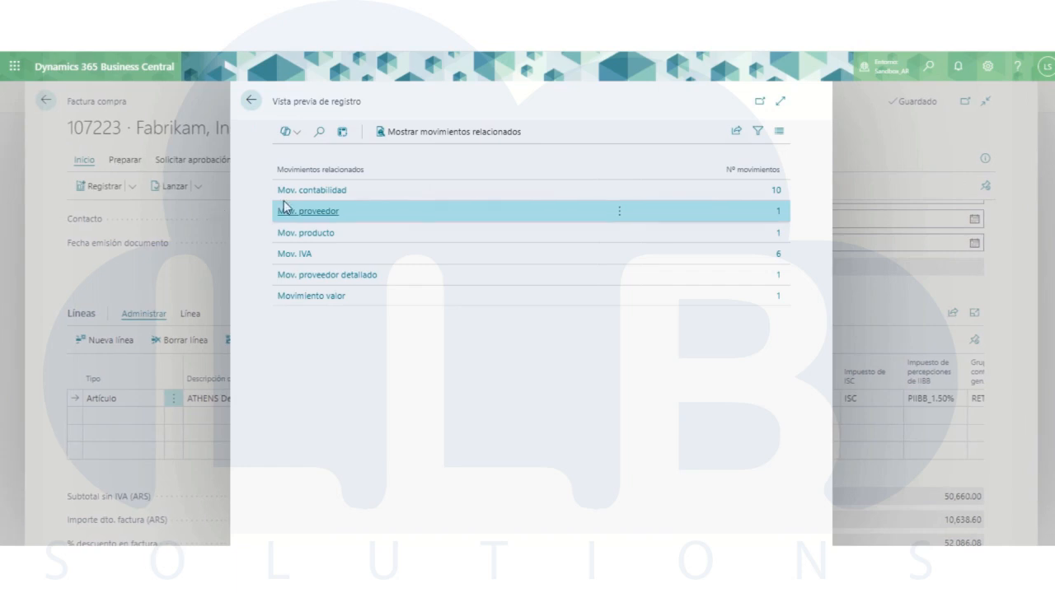
- Examine the Mov. contabilidad preview entries, checking accounts 9999-01 and 9999-02 and their amounts, and close the posting preview
click(314, 194)
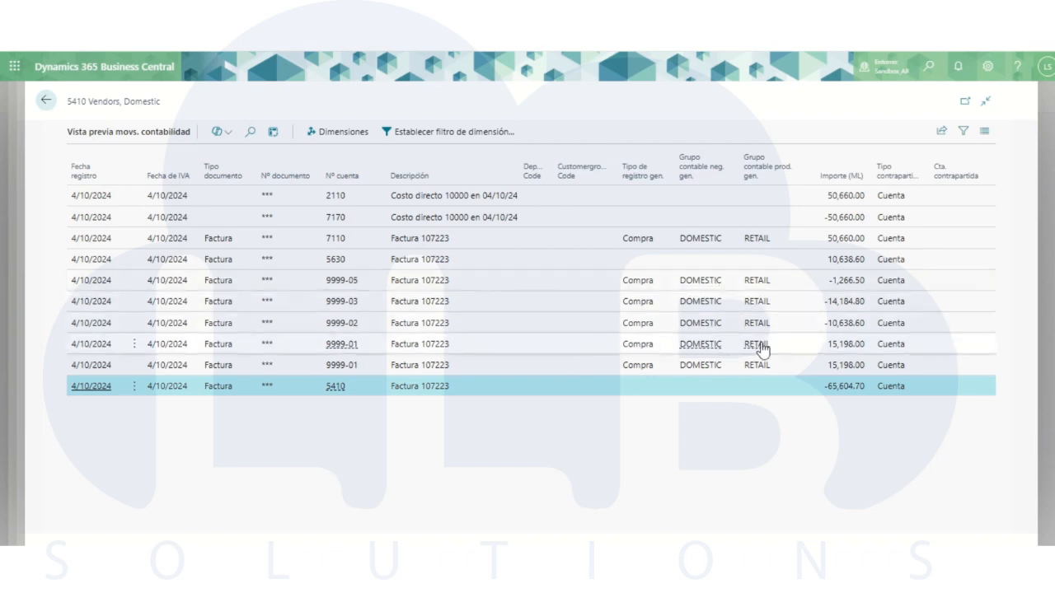
drag(829, 366, 868, 367)
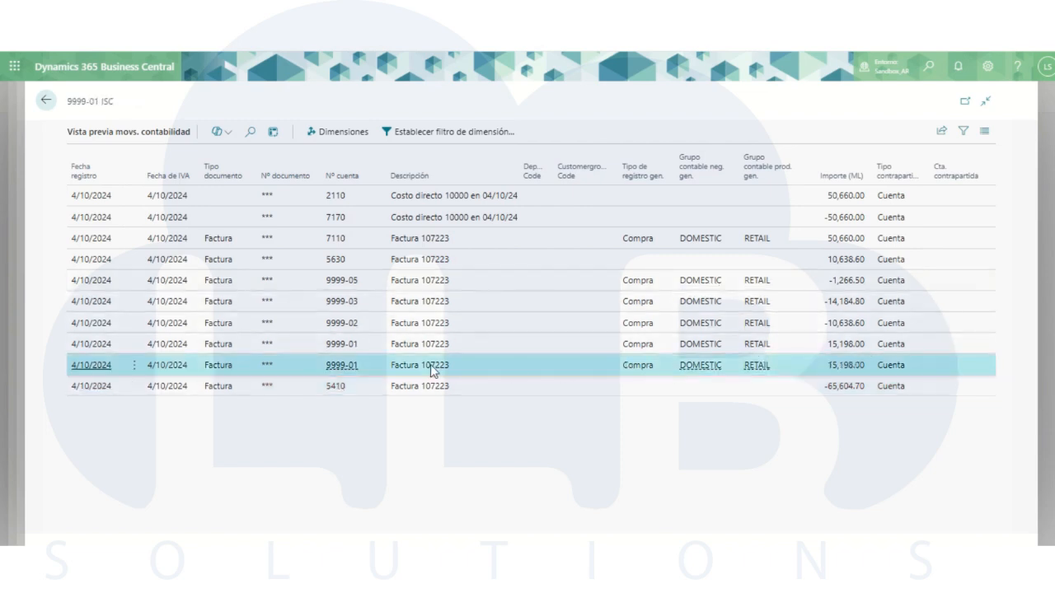
mouse_move(353, 372)
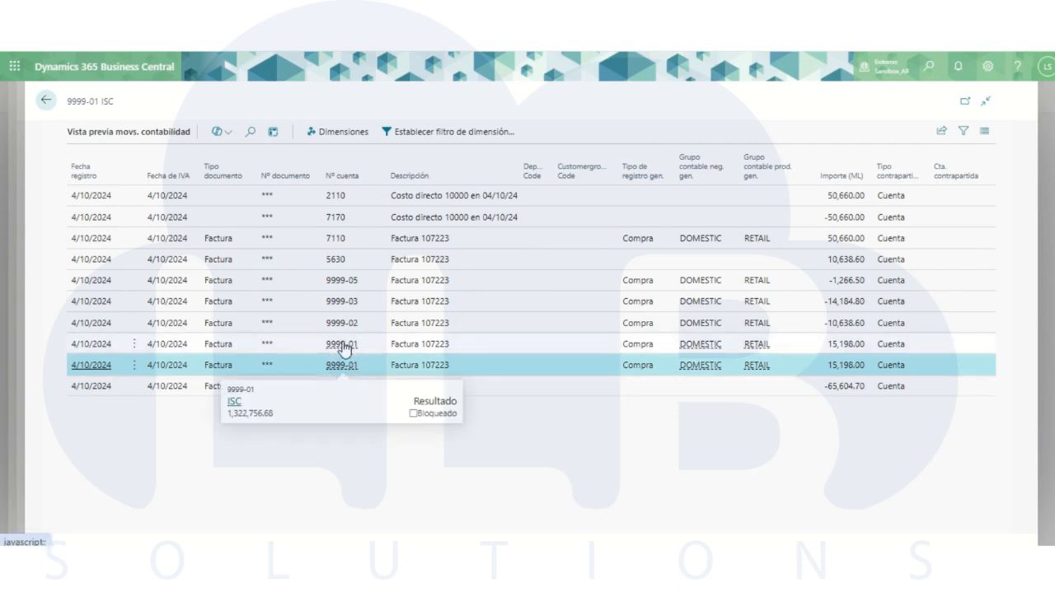
click(341, 346)
mouse_move(349, 347)
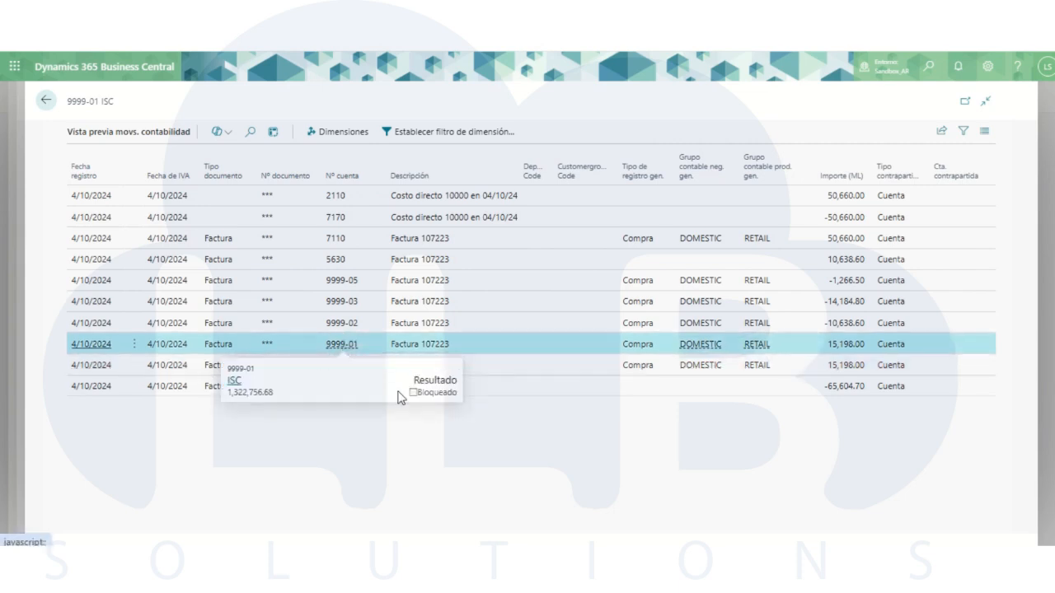
click(347, 327)
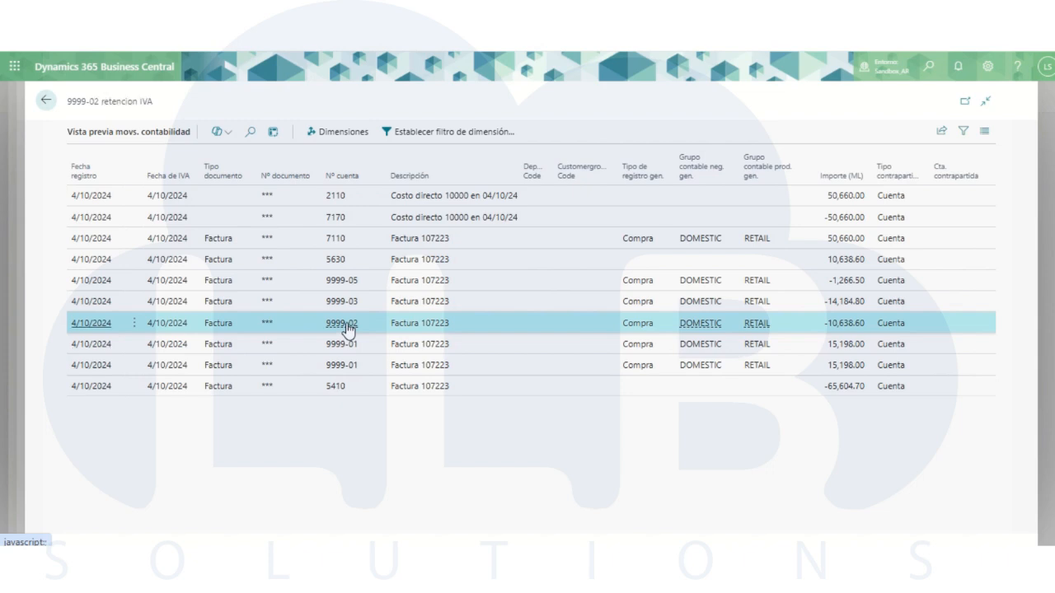
mouse_move(348, 333)
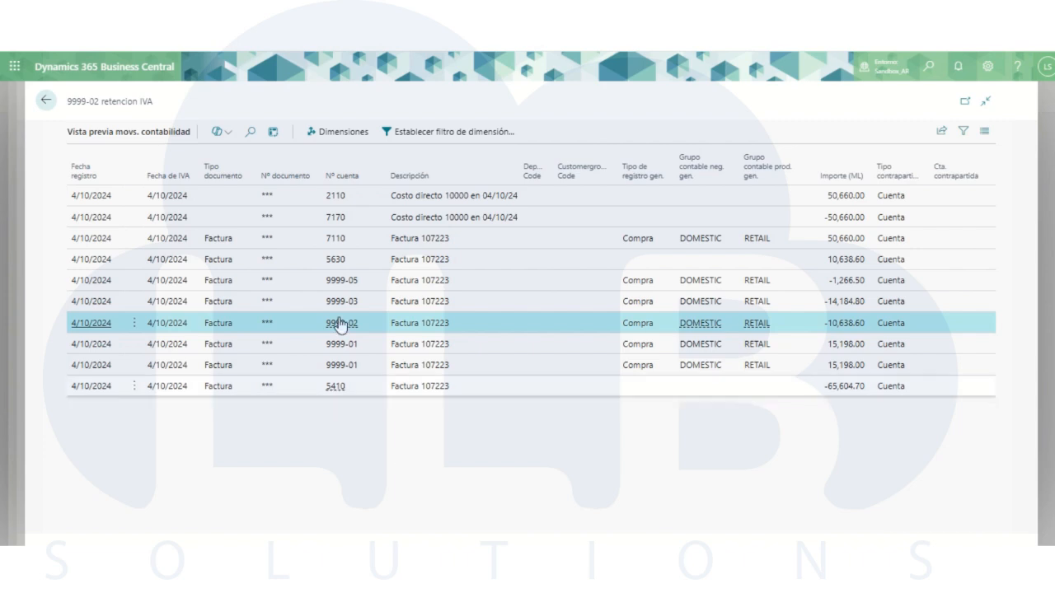
click(46, 102)
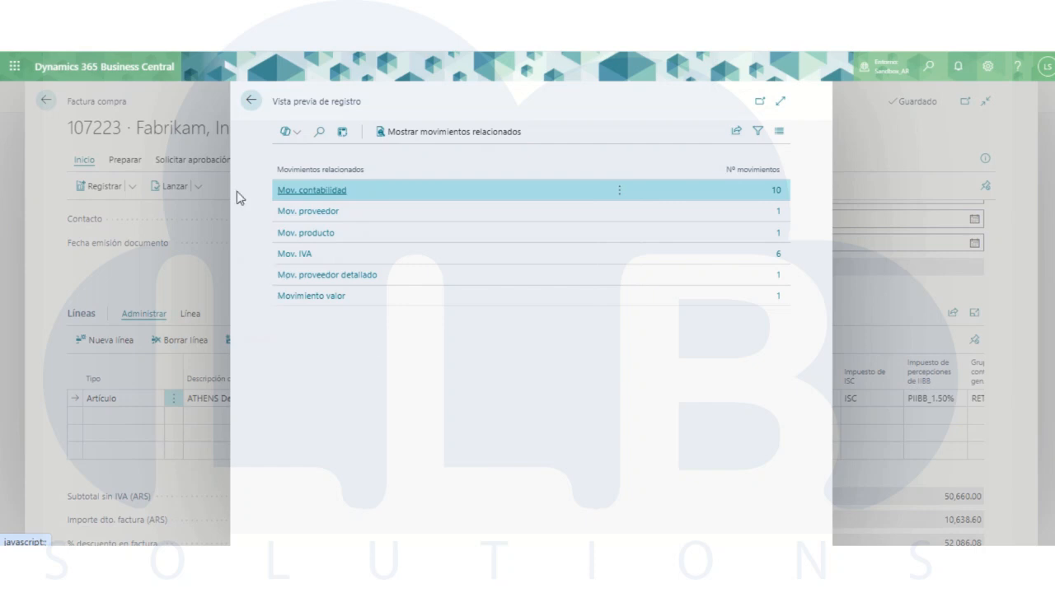
click(250, 99)
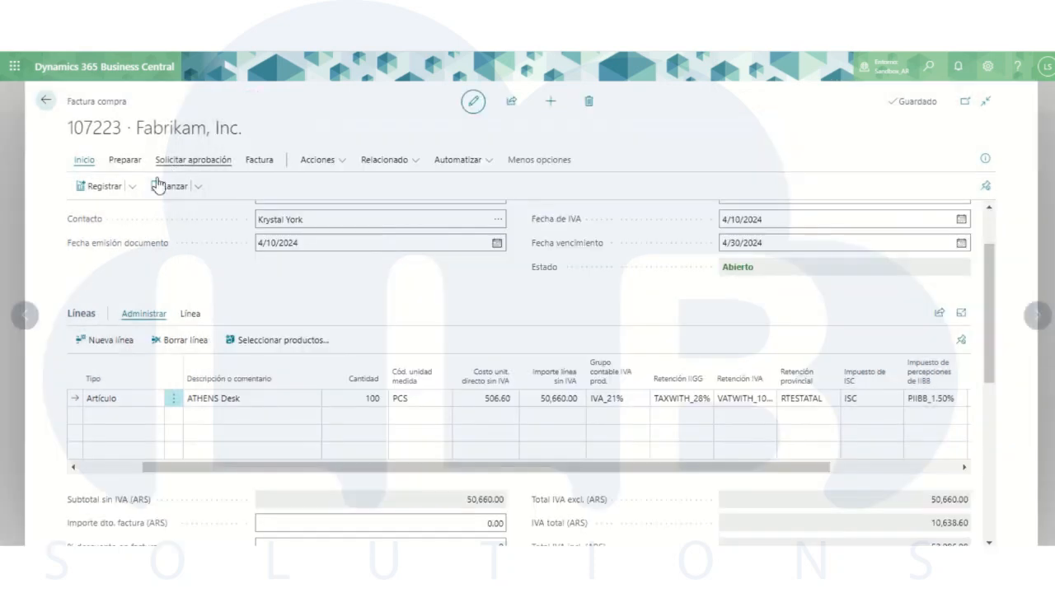
- Post the Fabrikam purchase invoice and decline opening the posted document
click(92, 188)
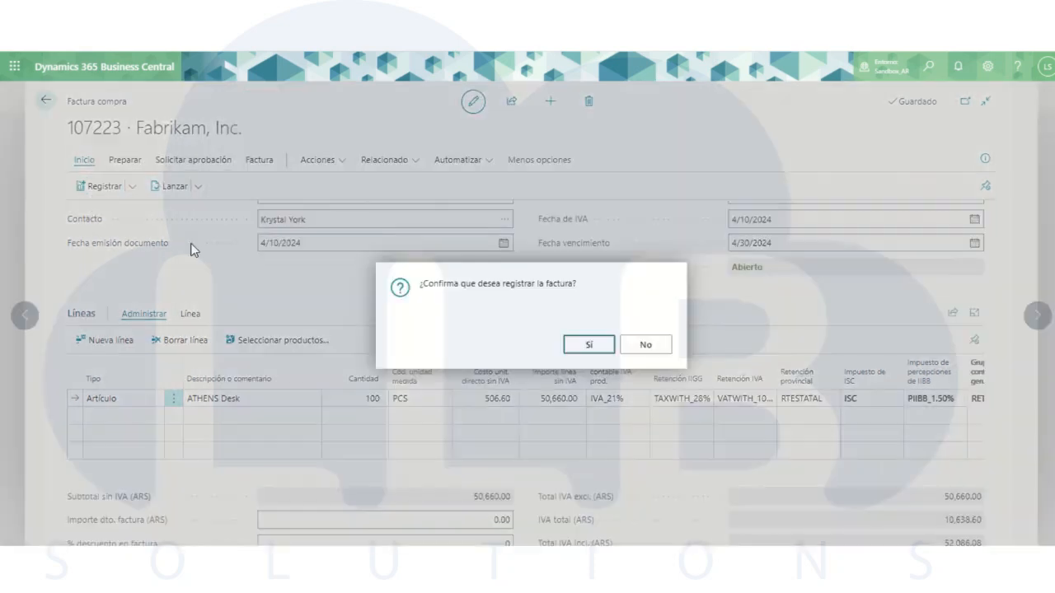
click(586, 346)
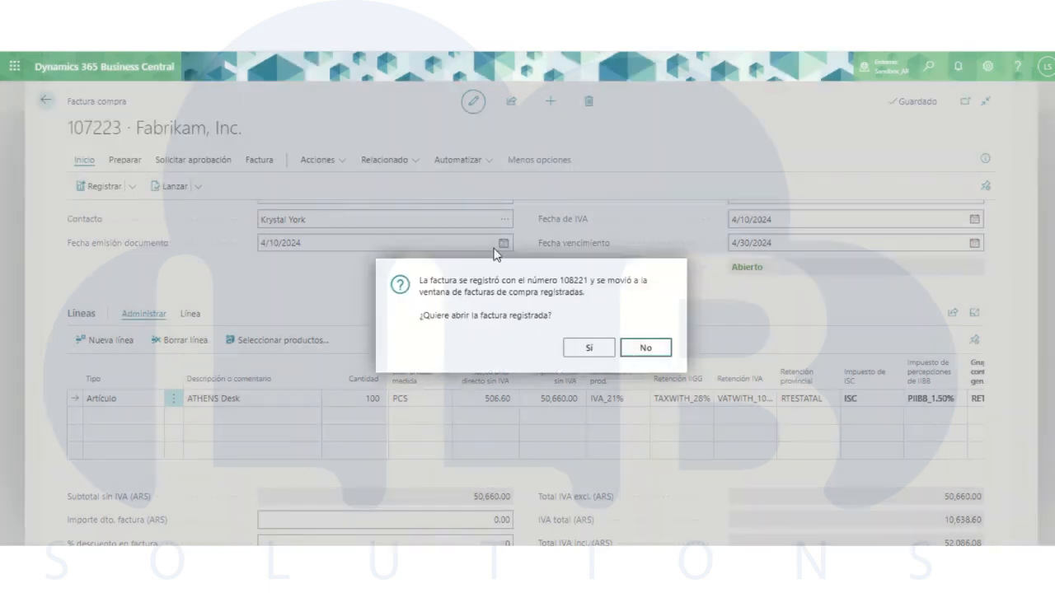
click(632, 346)
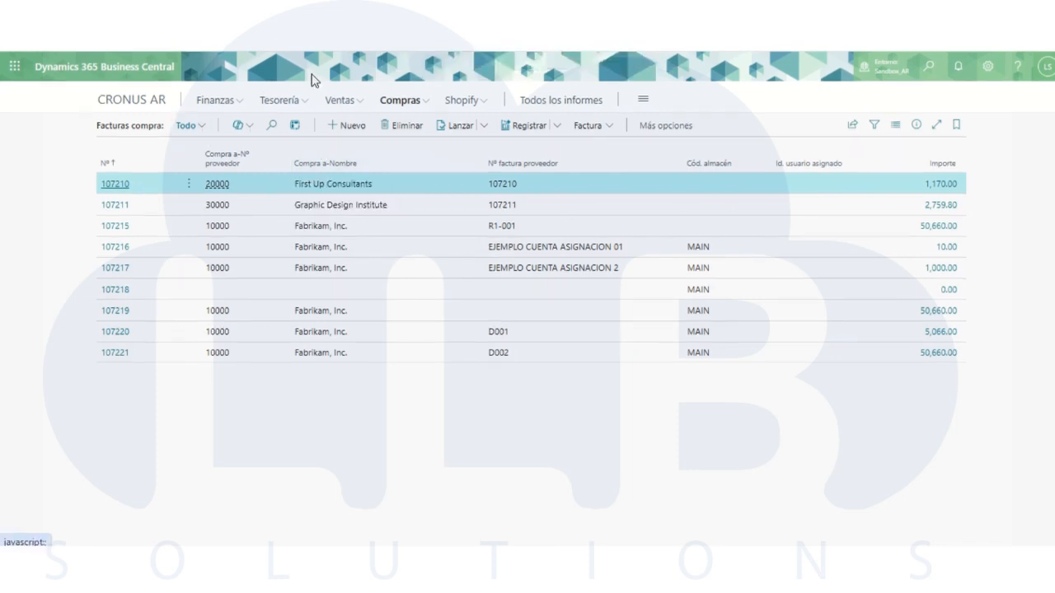
- Create a new purchase debit memo from Notas débito compra with Fabrikam, Inc. as the vendor
click(100, 107)
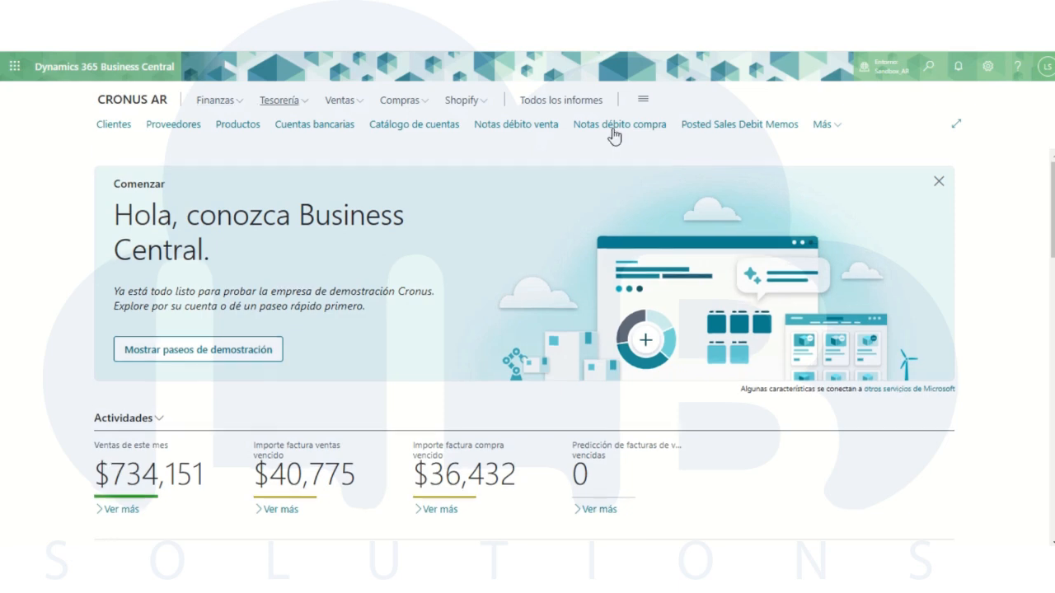
click(607, 130)
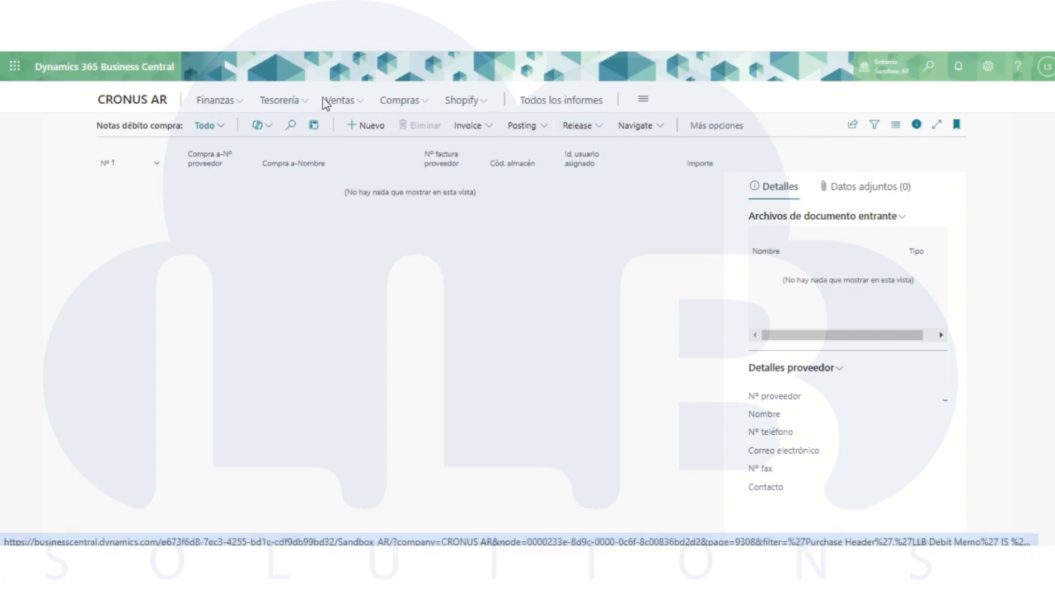
click(356, 129)
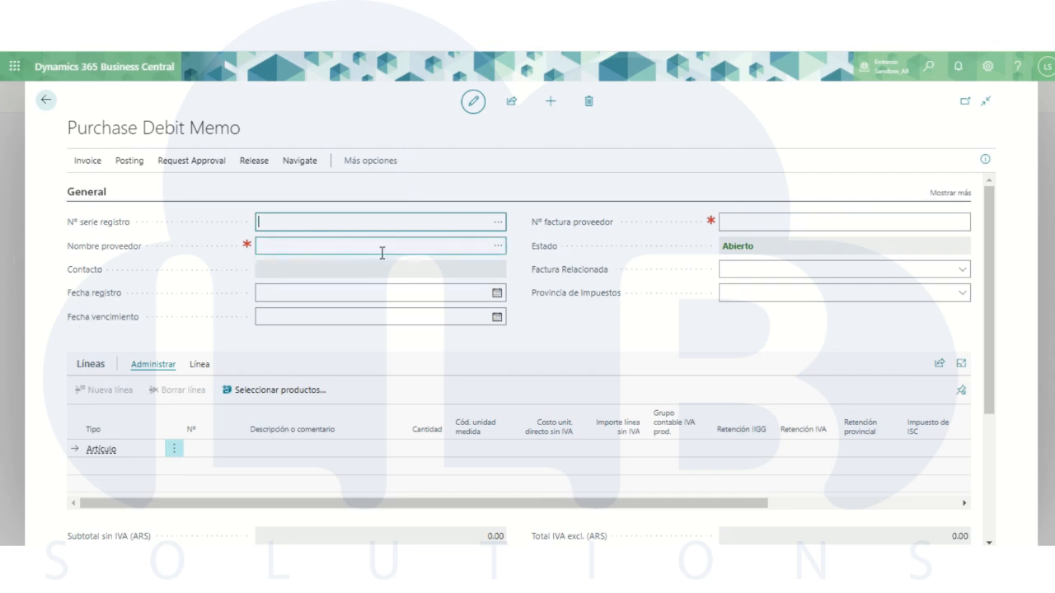
click(501, 249)
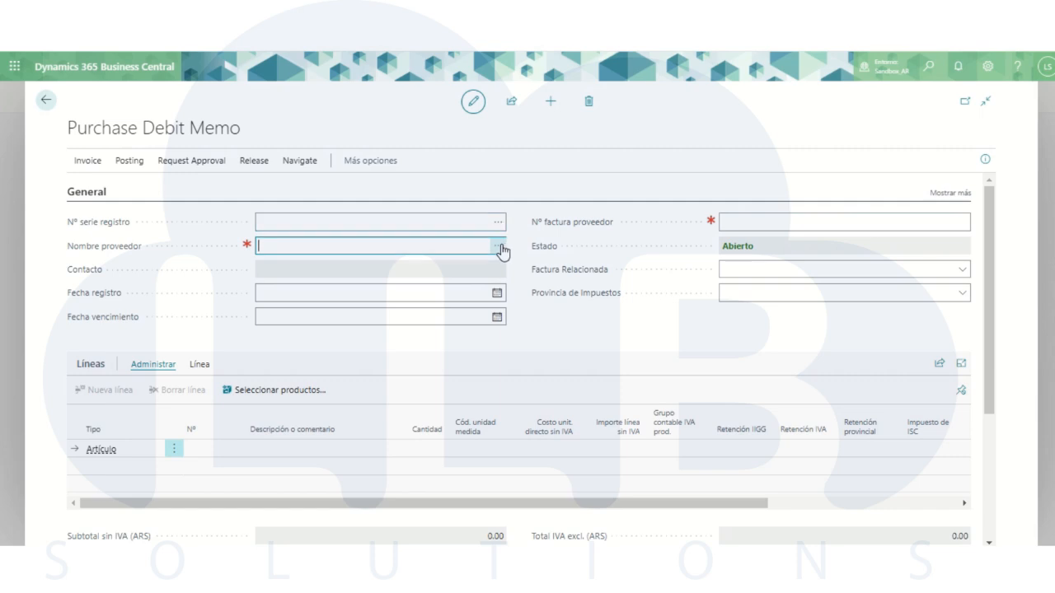
click(499, 246)
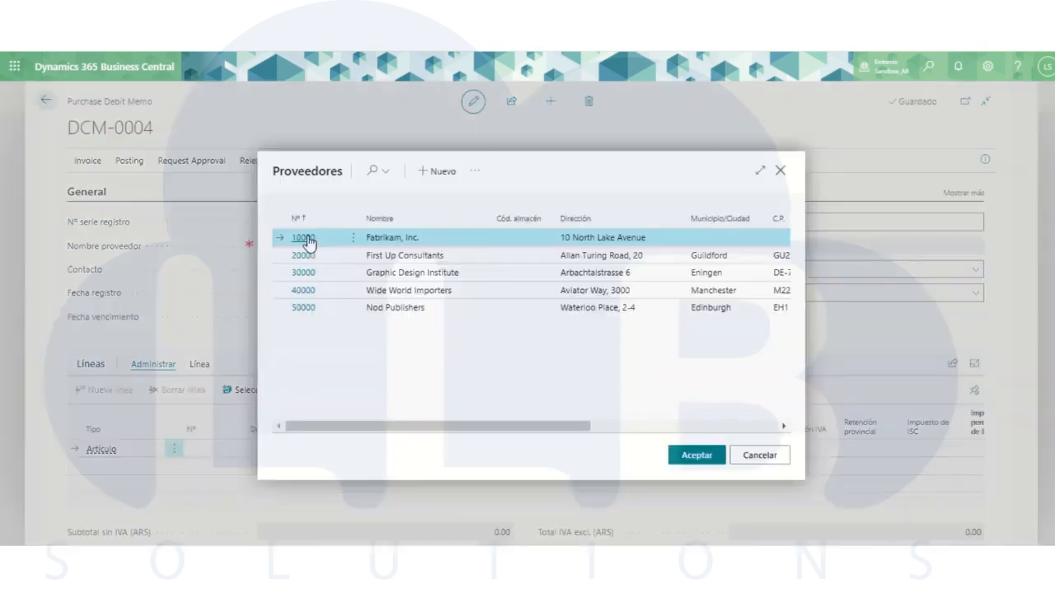
click(304, 239)
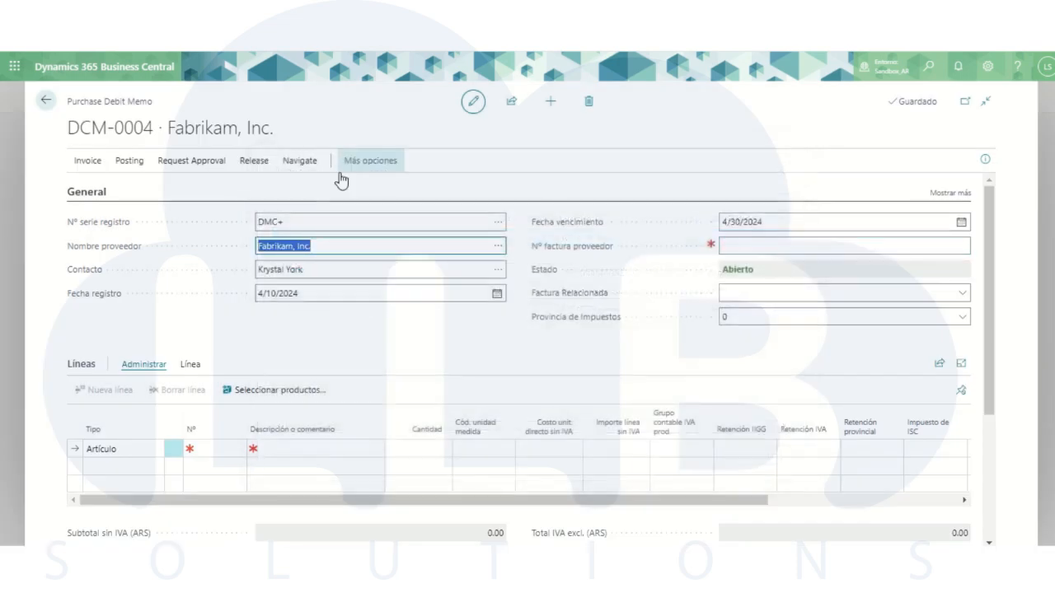
- Copy the debit memo's document number DCM-0004 into its Nº factura proveedor field
drag(155, 128, 67, 128)
key(ctrl+c)
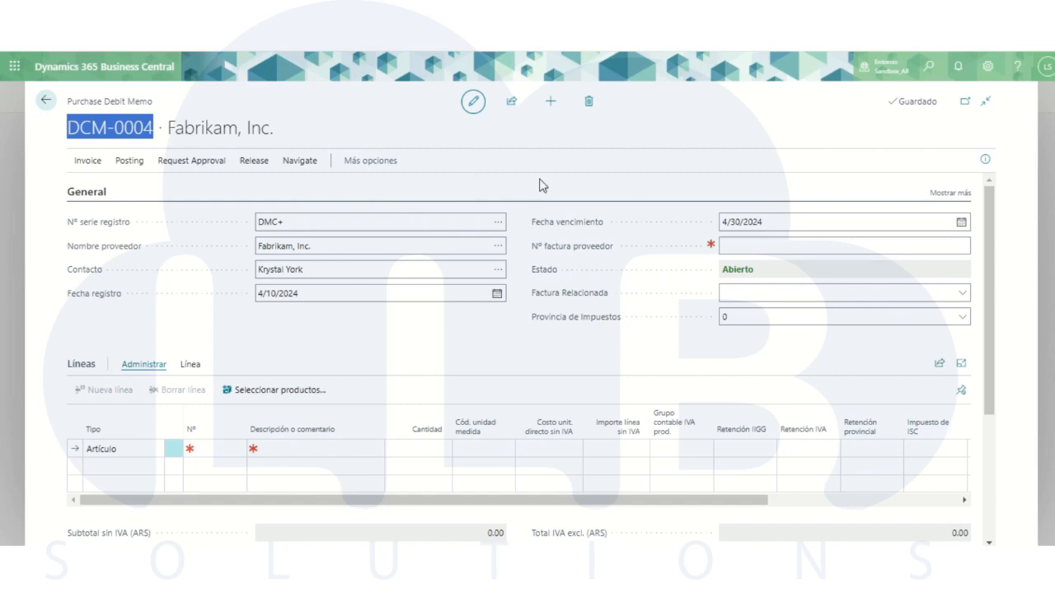
click(740, 247)
key(ctrl+v)
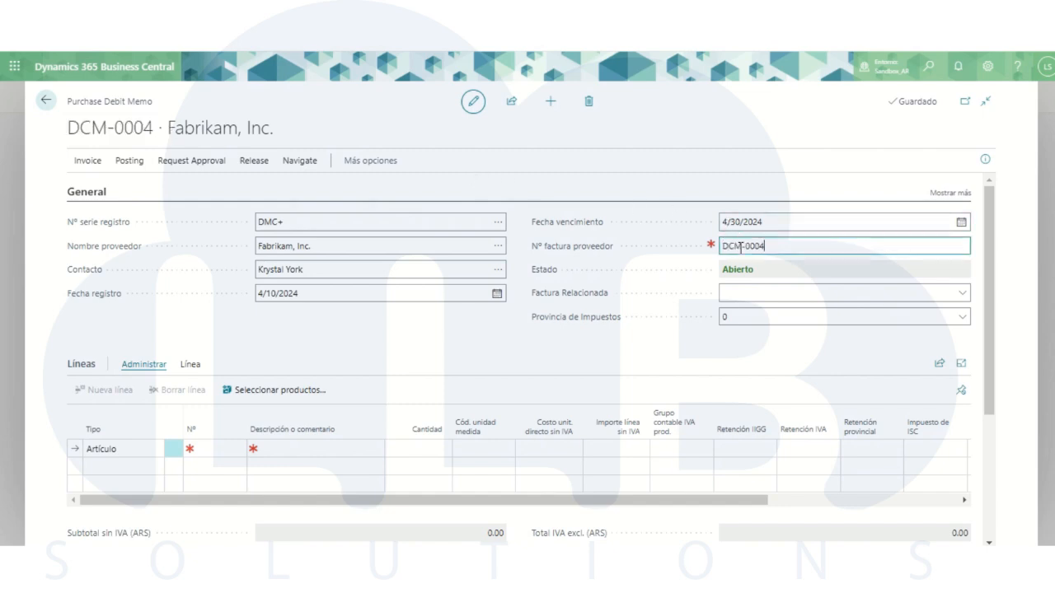
click(628, 174)
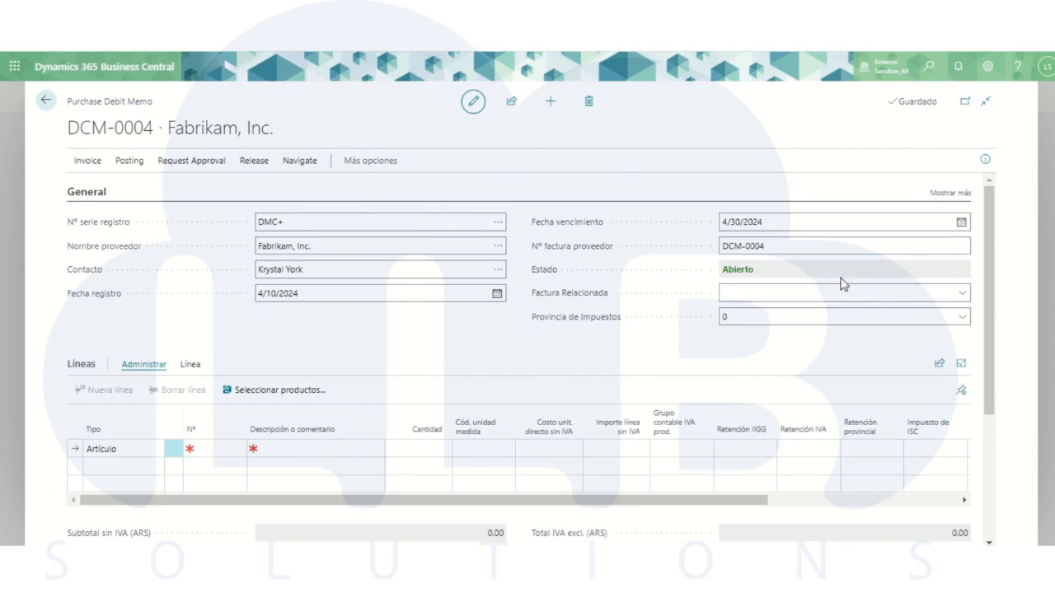
- Set the debit memo's Factura Relacionada to the posted invoice 108221
click(965, 297)
click(962, 295)
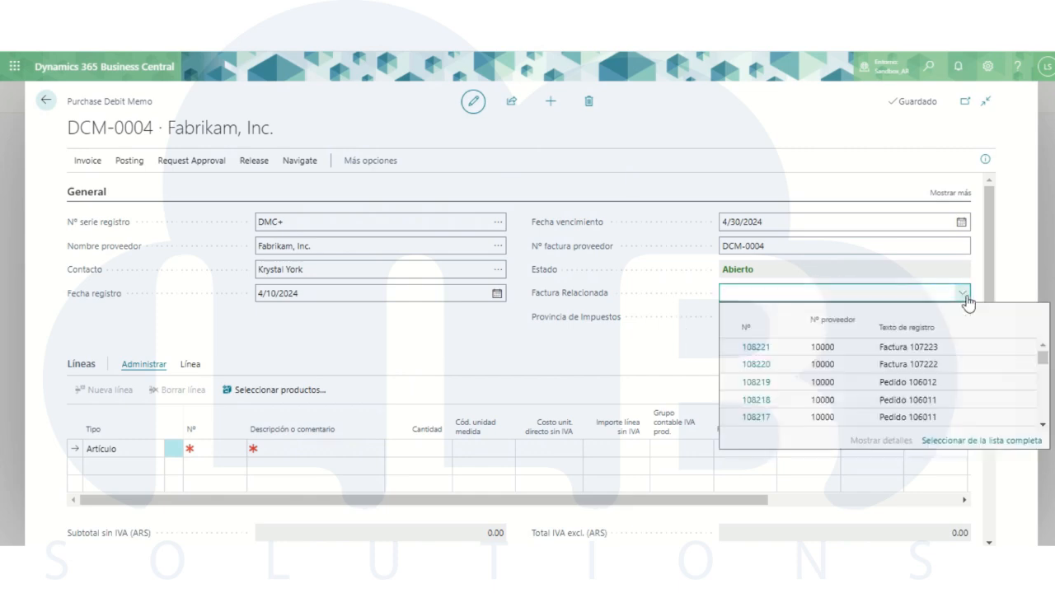
click(756, 352)
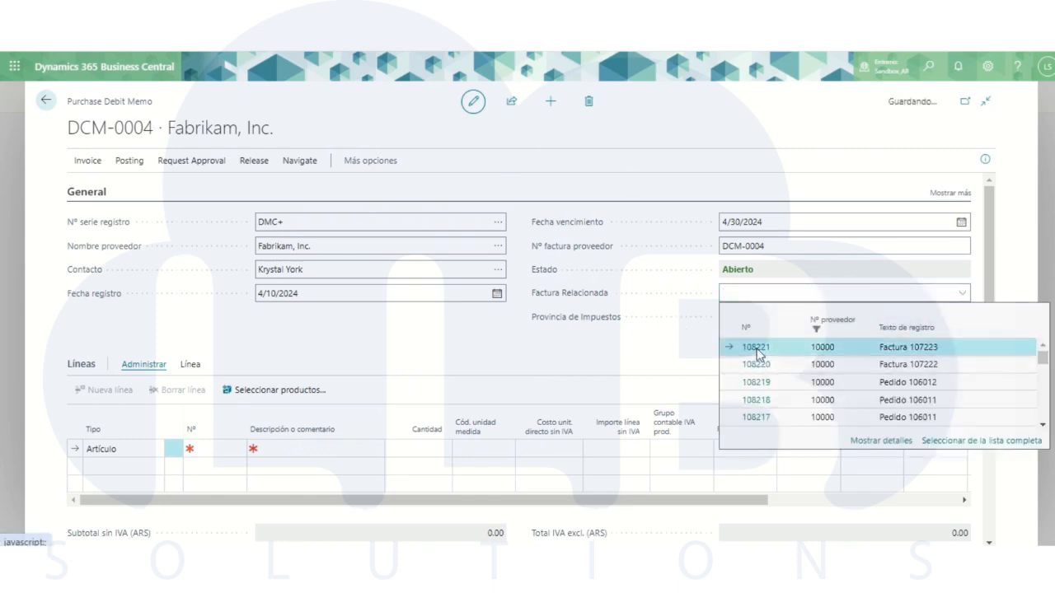
- Add an item line for 1896-S ATHENS Desk with a quantity of 10 to the debit memo
click(208, 453)
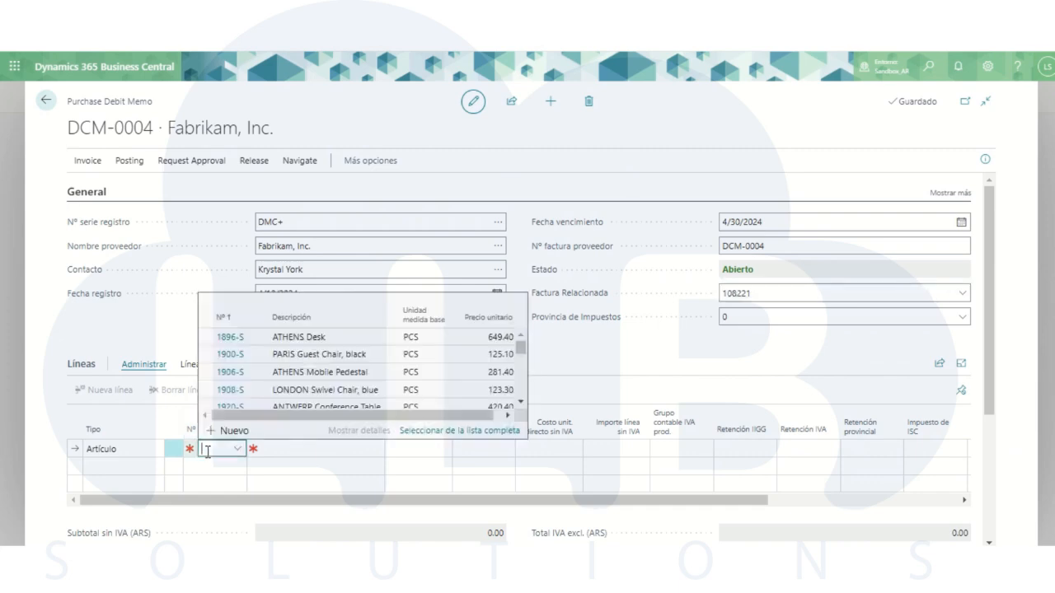
click(235, 337)
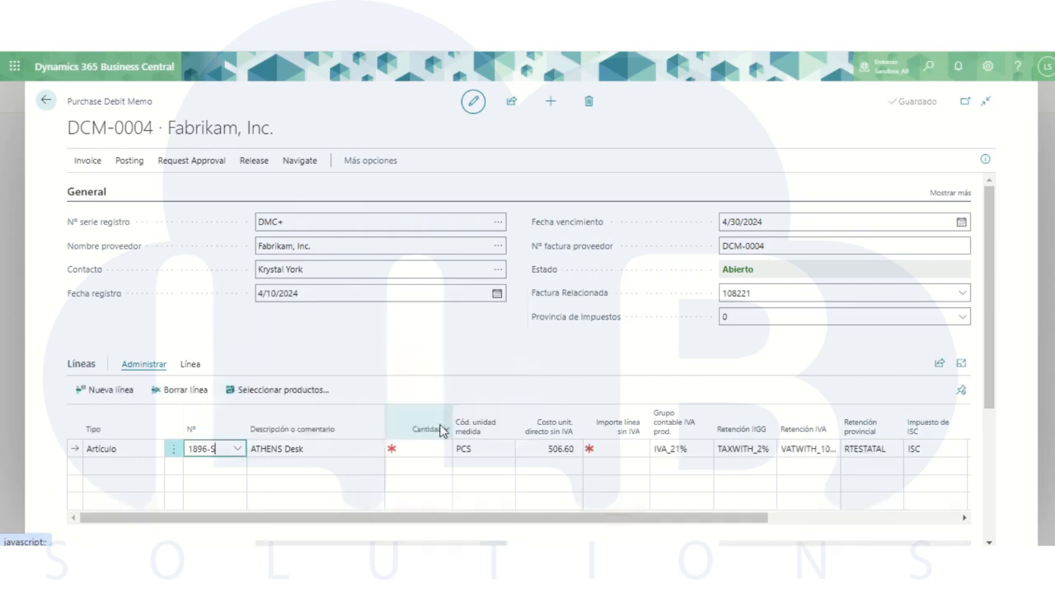
click(429, 449)
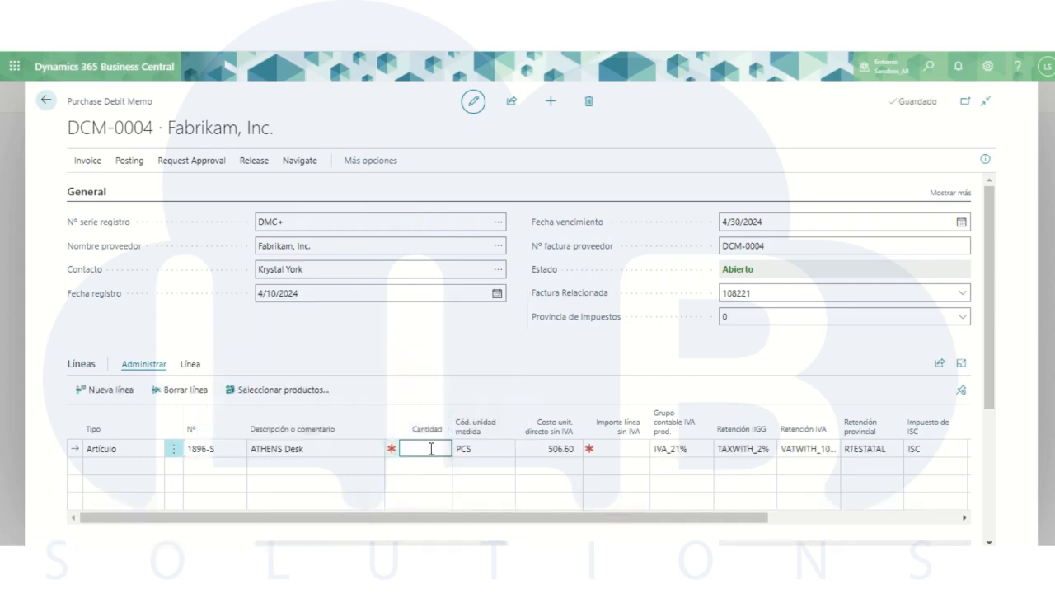
click(545, 361)
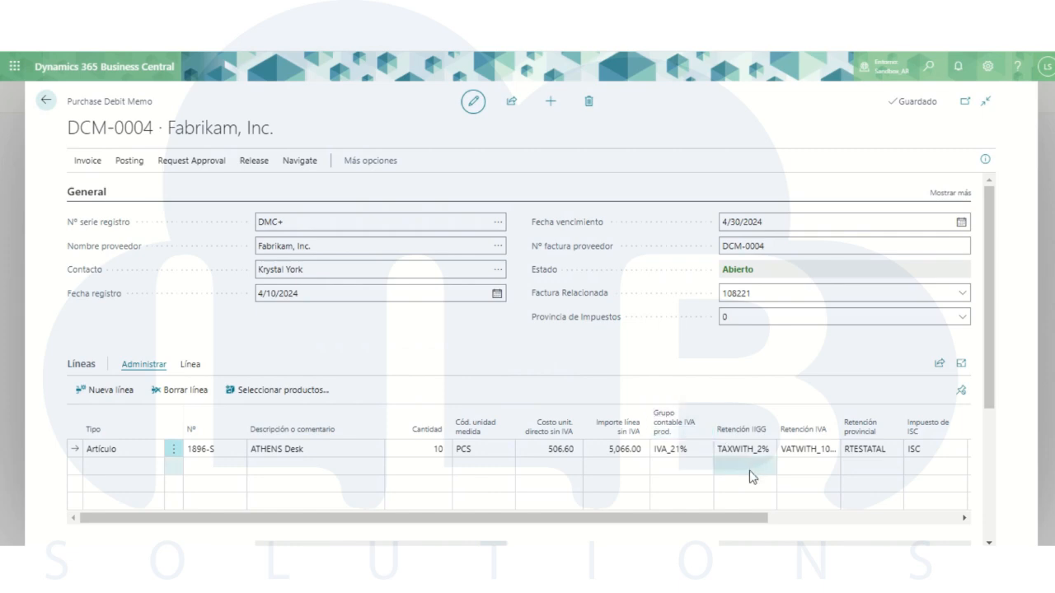
- Review the line's tax columns, preview the debit memo's posting and examine the withholding amounts in its Mov. IVA entries
drag(730, 521, 892, 516)
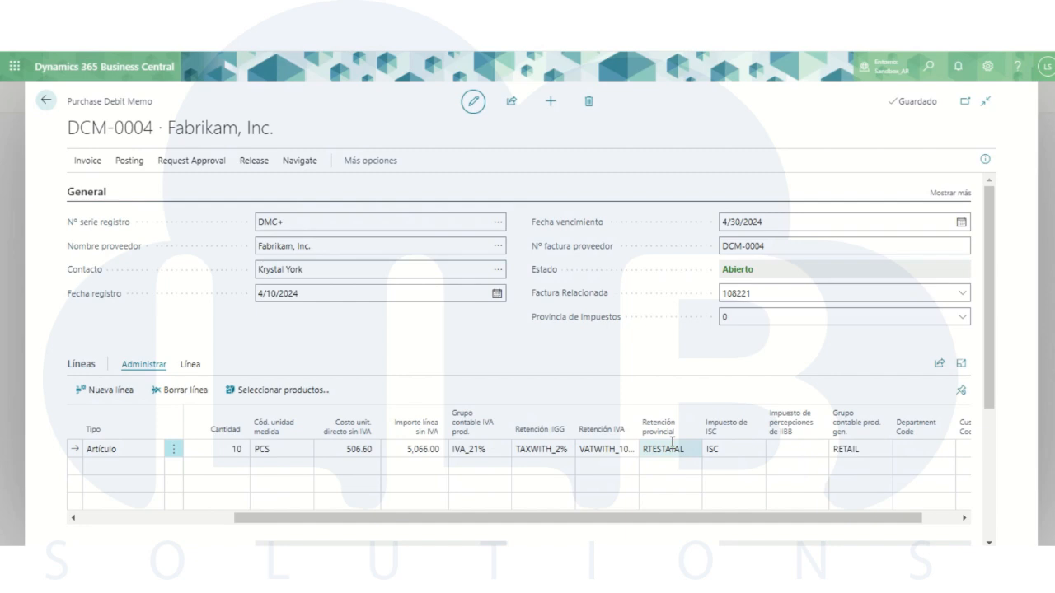
click(117, 165)
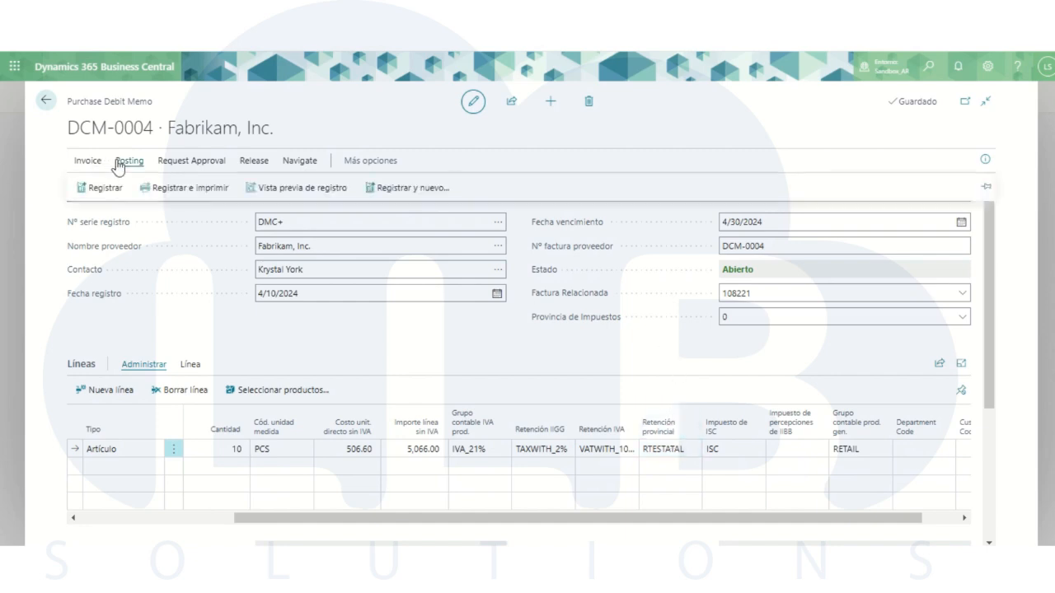
click(333, 194)
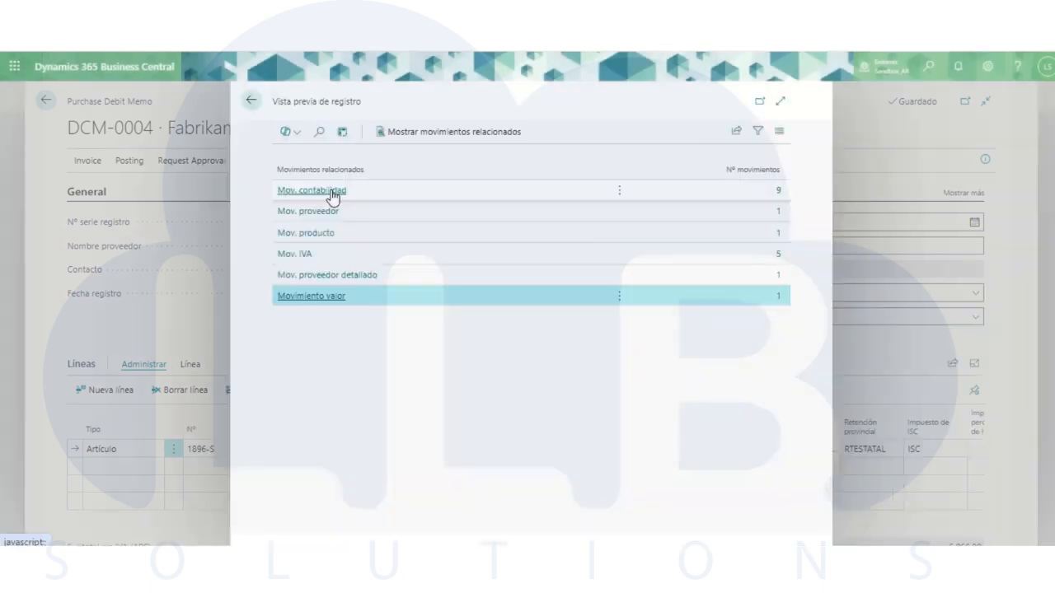
click(294, 255)
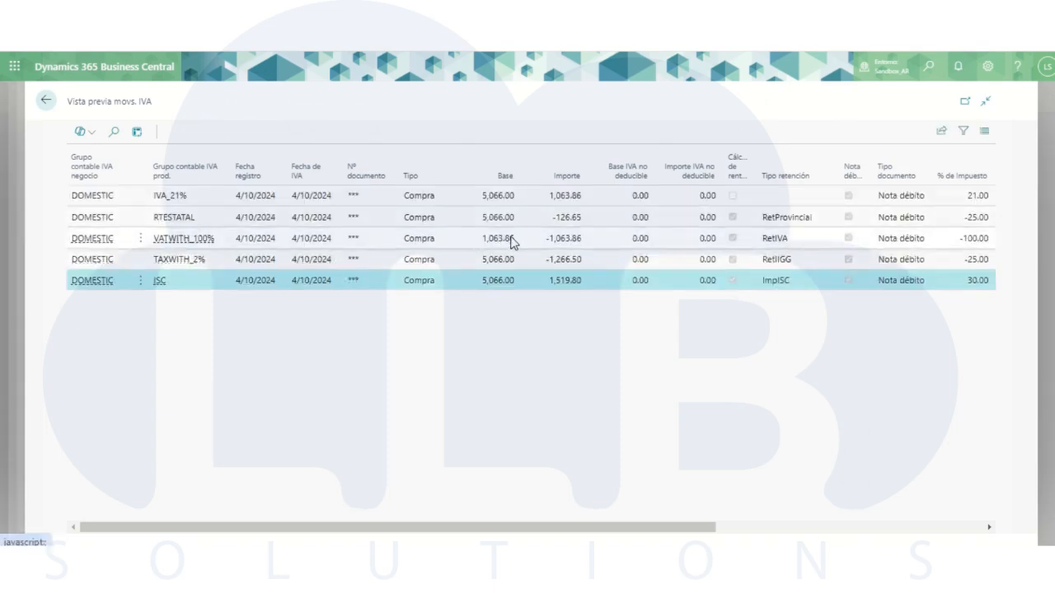
click(45, 99)
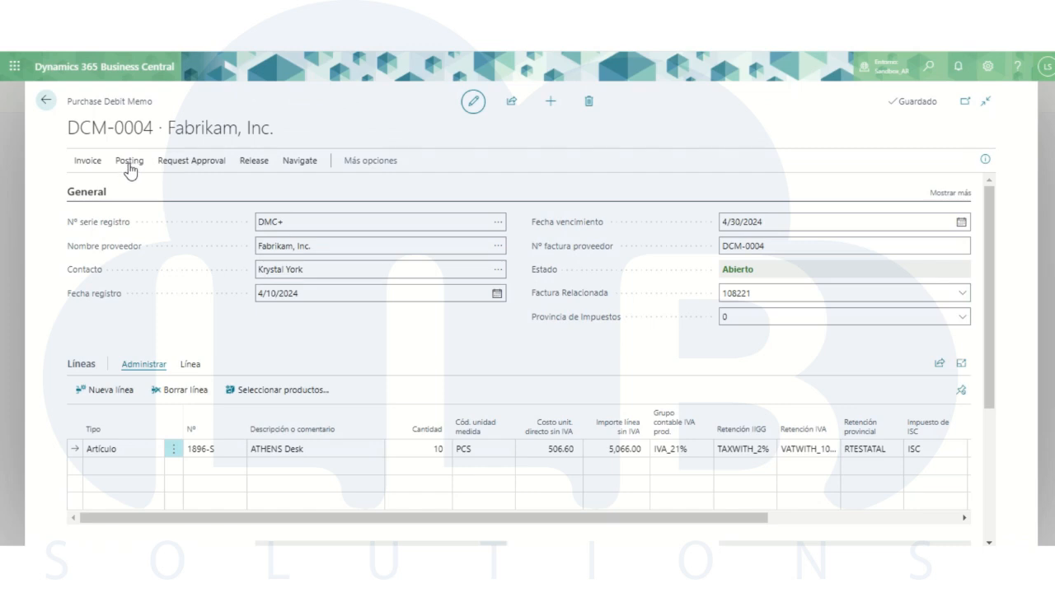
- Post the purchase debit memo for Fabrikam, Inc. and confirm the registration
click(130, 162)
click(97, 193)
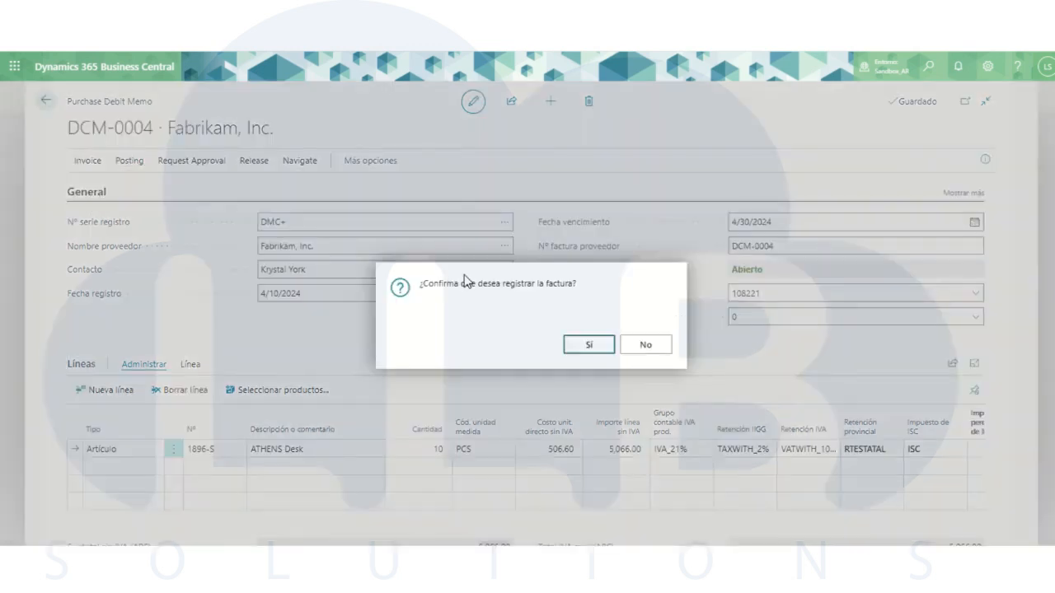
click(593, 345)
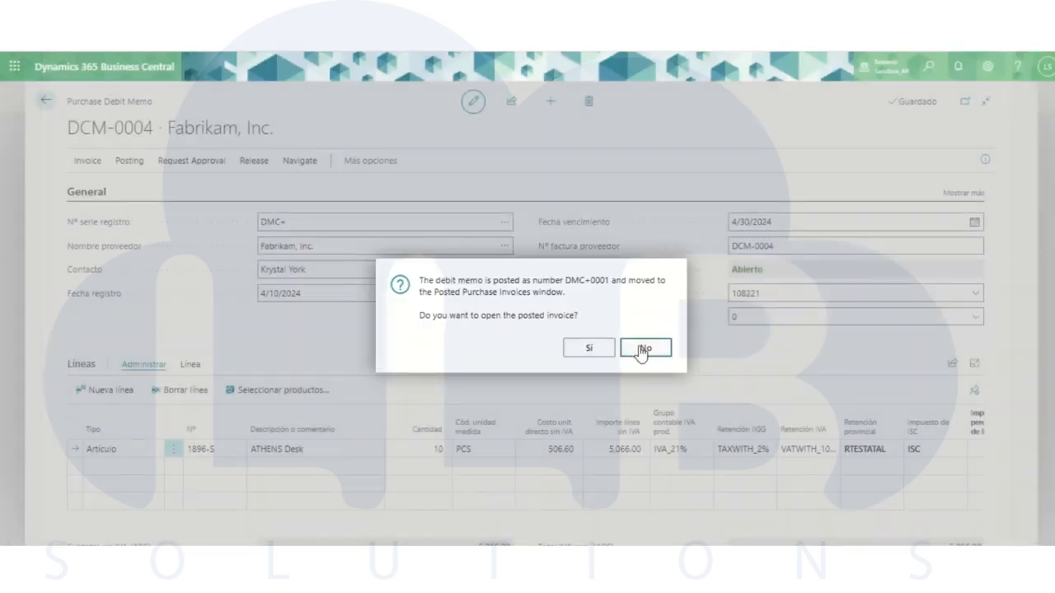
- Decline opening the posted debit memo and view the Posted Purchase Debit Memos list instead
click(643, 349)
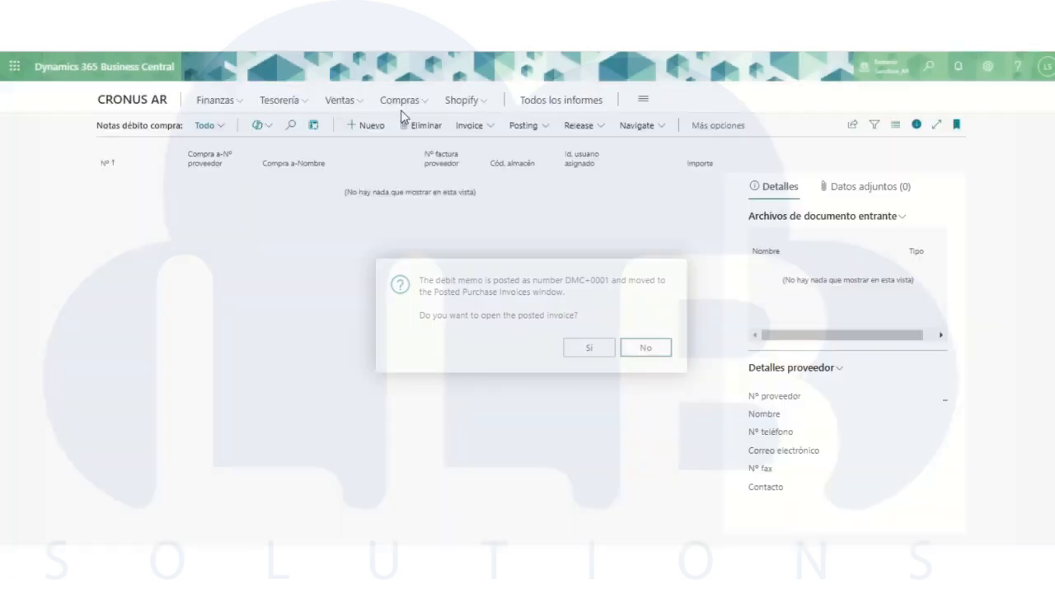
click(136, 103)
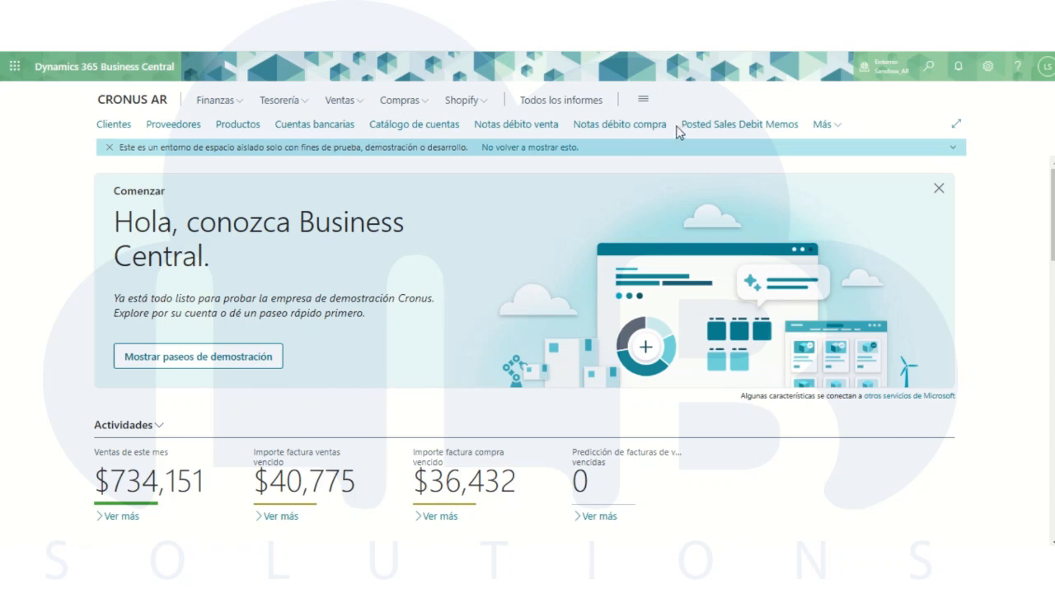
click(713, 130)
click(104, 102)
click(823, 125)
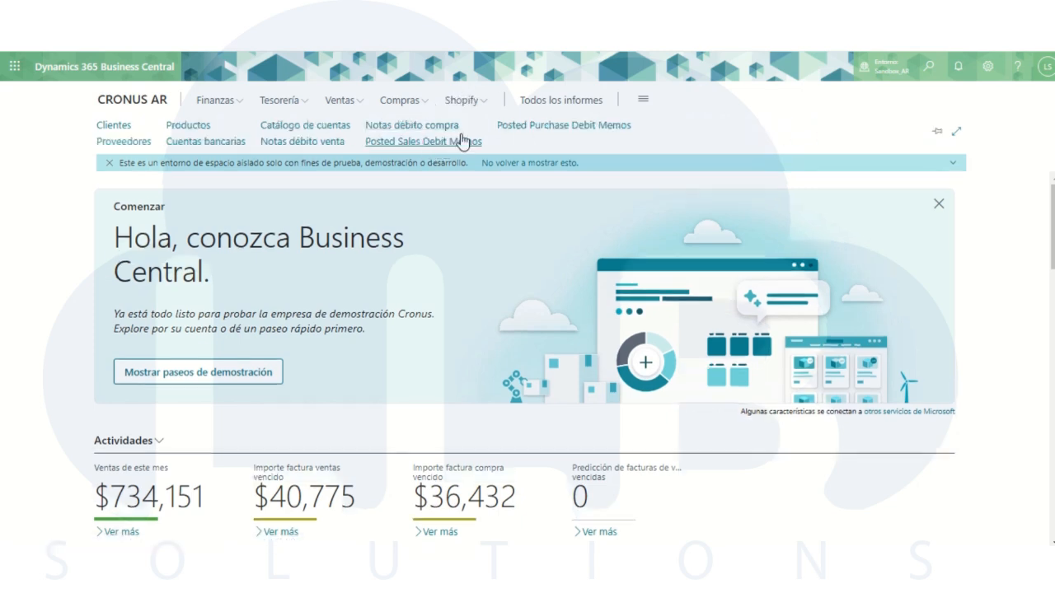
click(532, 132)
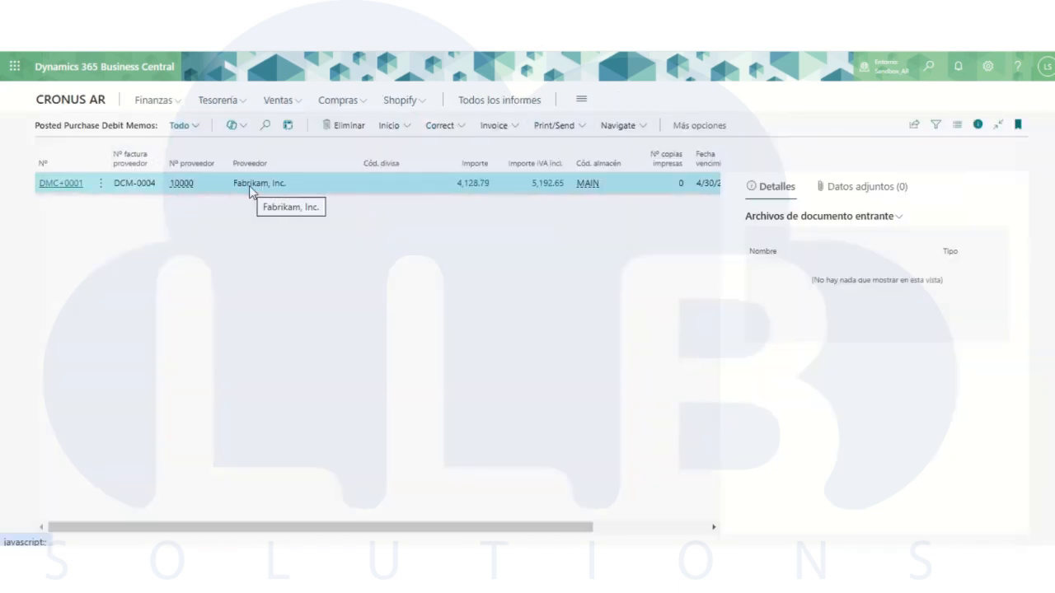
- Create a new sales invoice for the customer Adatum Corporation
click(92, 102)
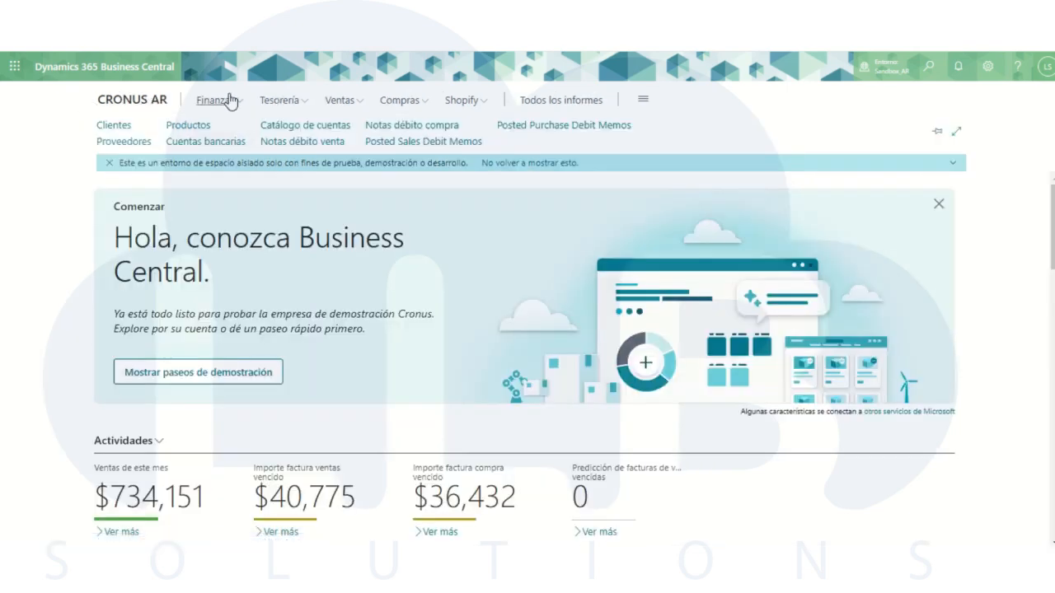
click(338, 104)
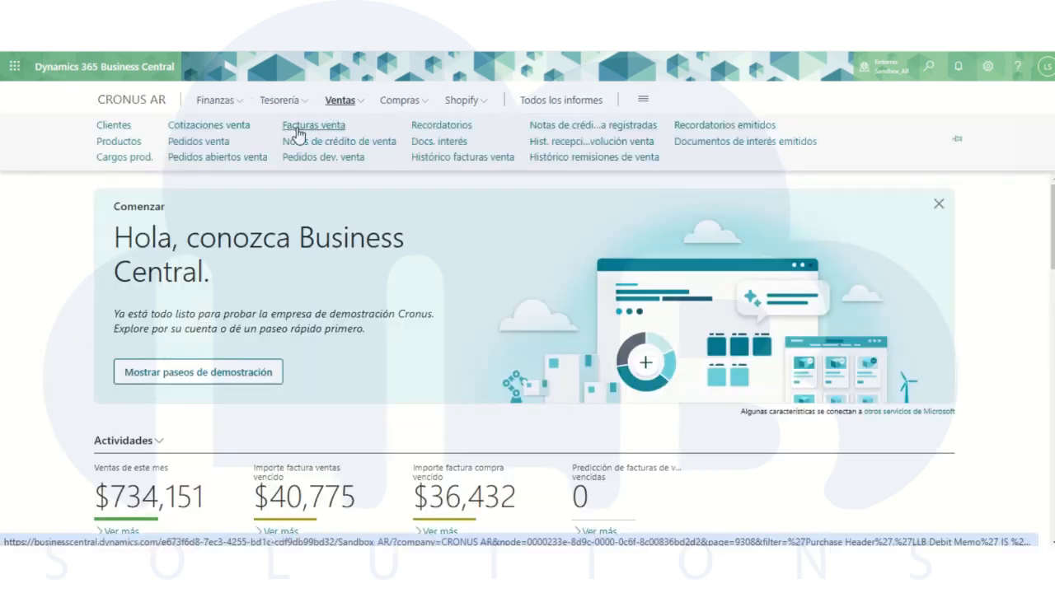
click(299, 134)
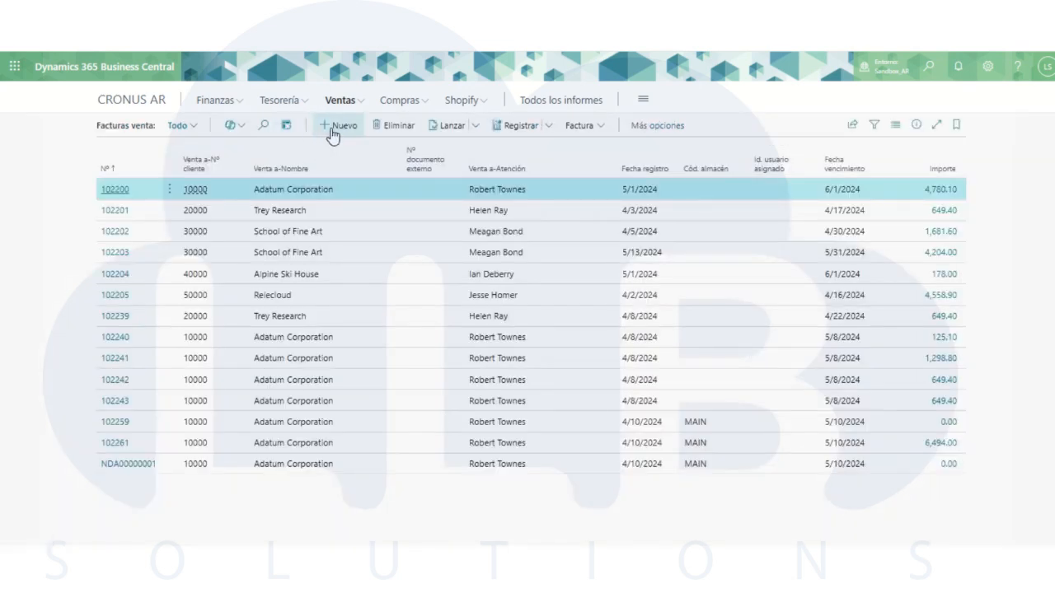
click(338, 125)
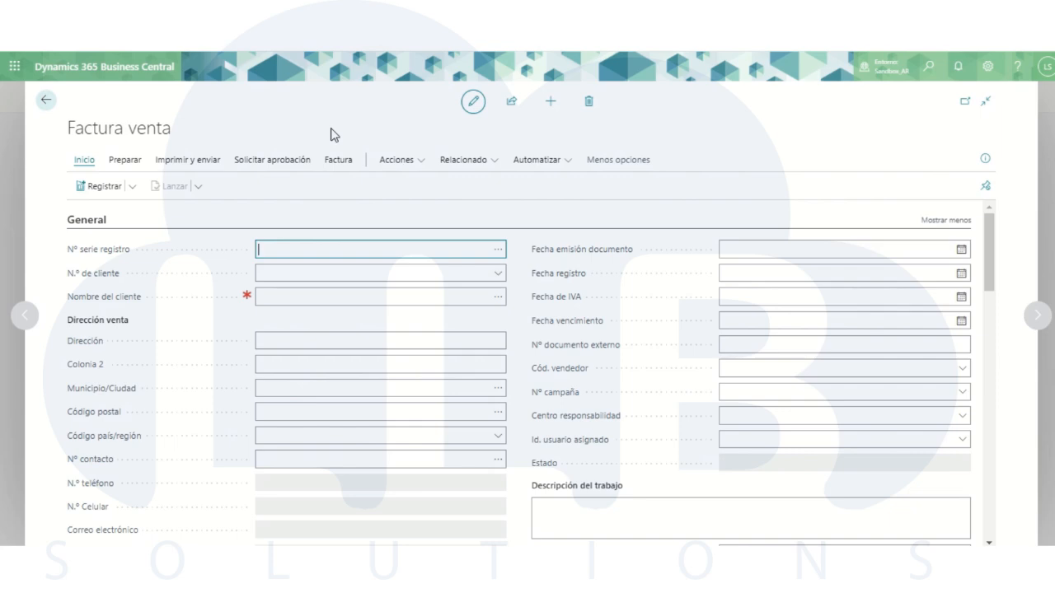
click(497, 281)
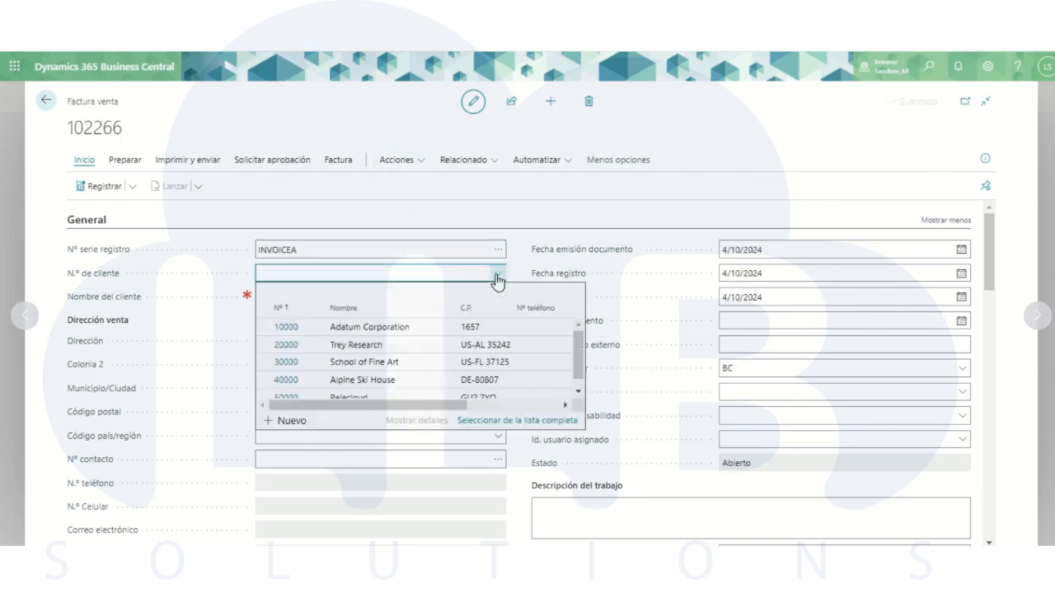
click(281, 327)
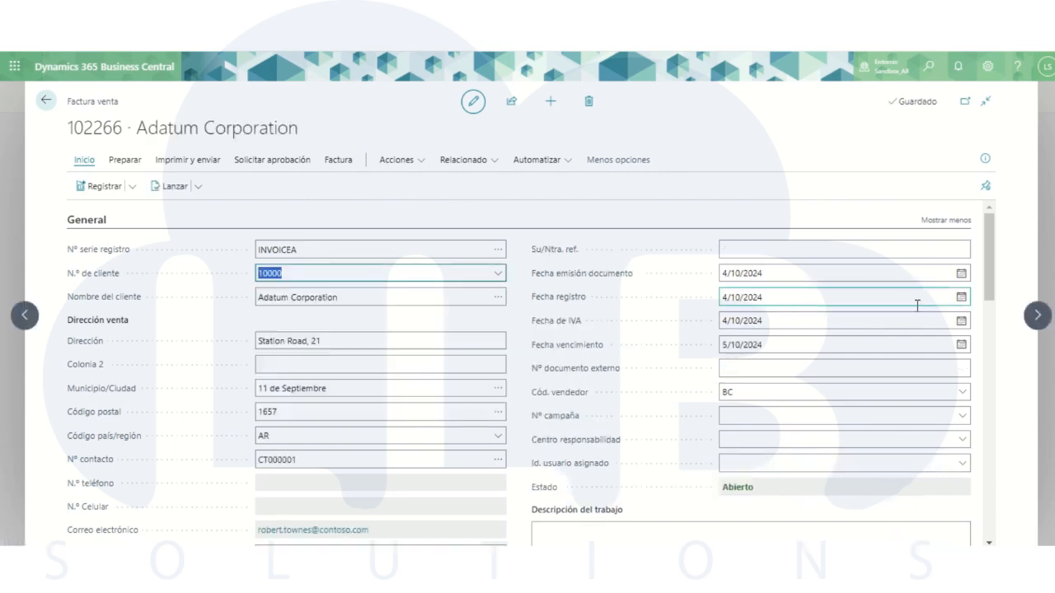
- Set the sales invoice's Tipo de Documento to Factura B
scroll(992, 279, down, 3)
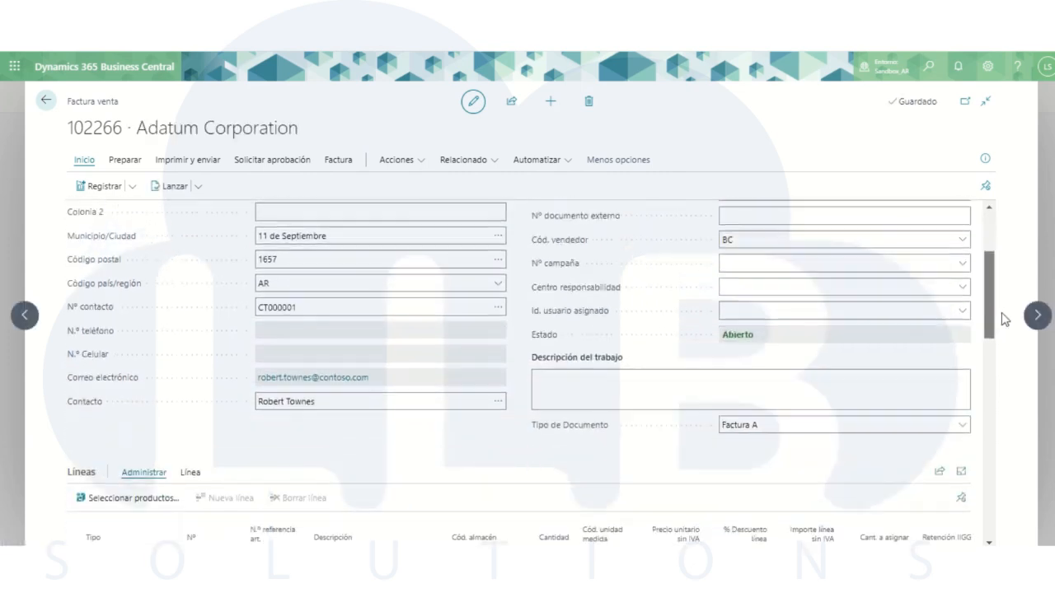
click(858, 378)
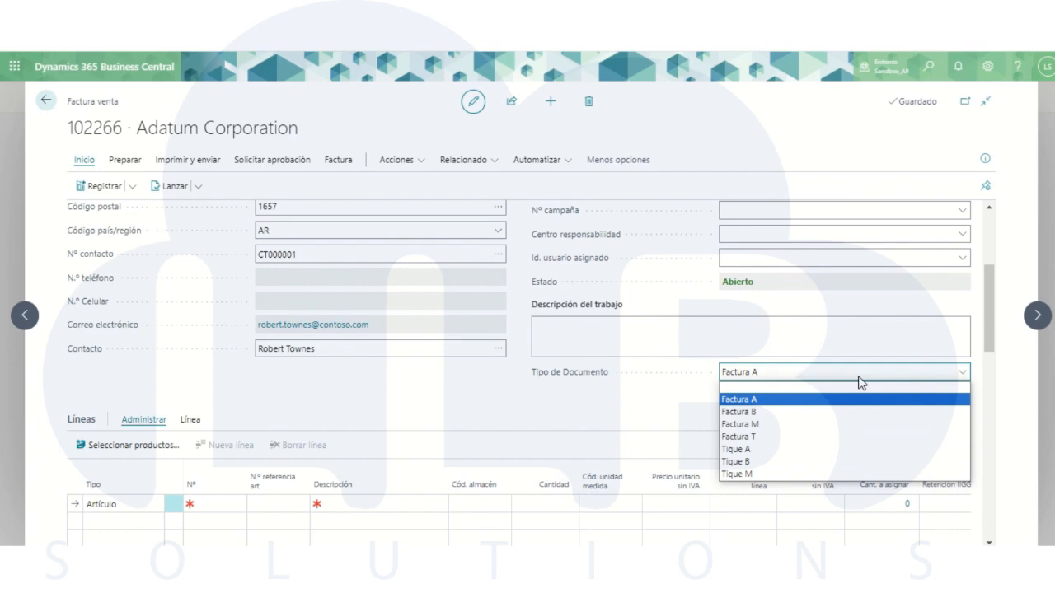
click(776, 412)
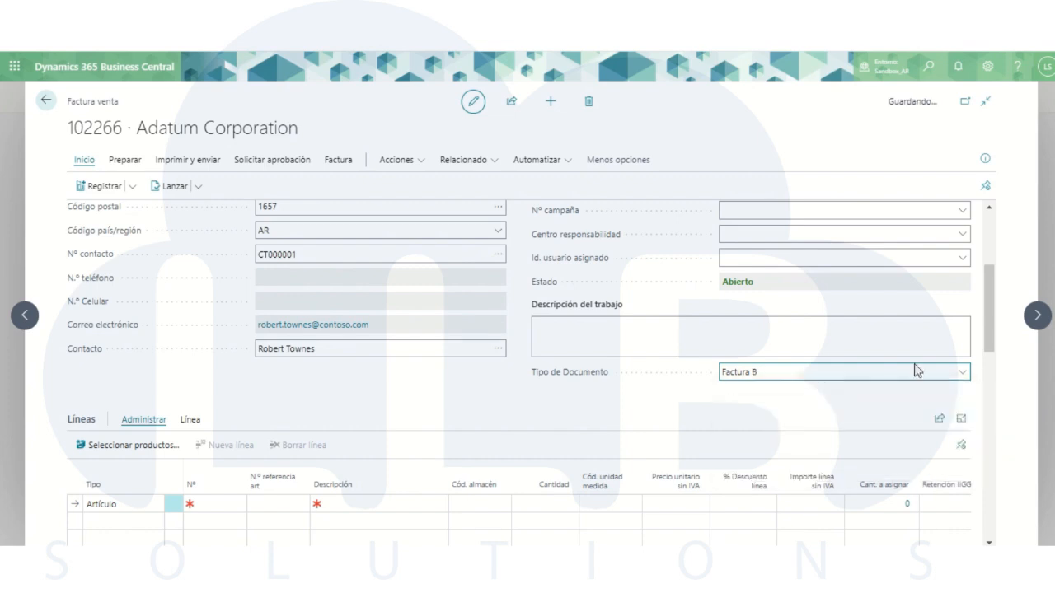
- Check the invoice's Nº serie registro and look through the available number series without selecting another one
drag(982, 332, 984, 264)
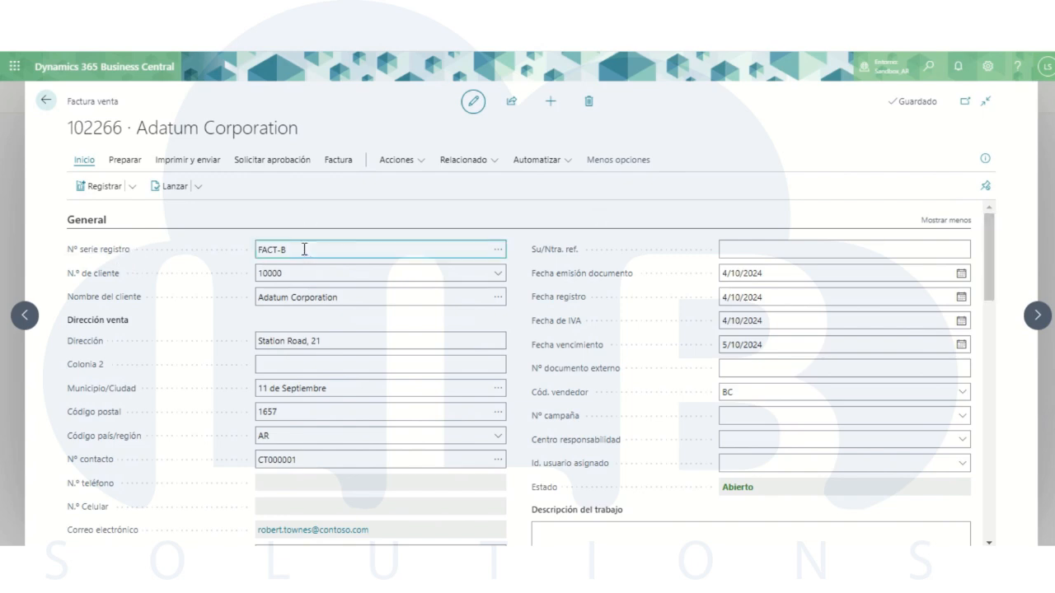
click(497, 256)
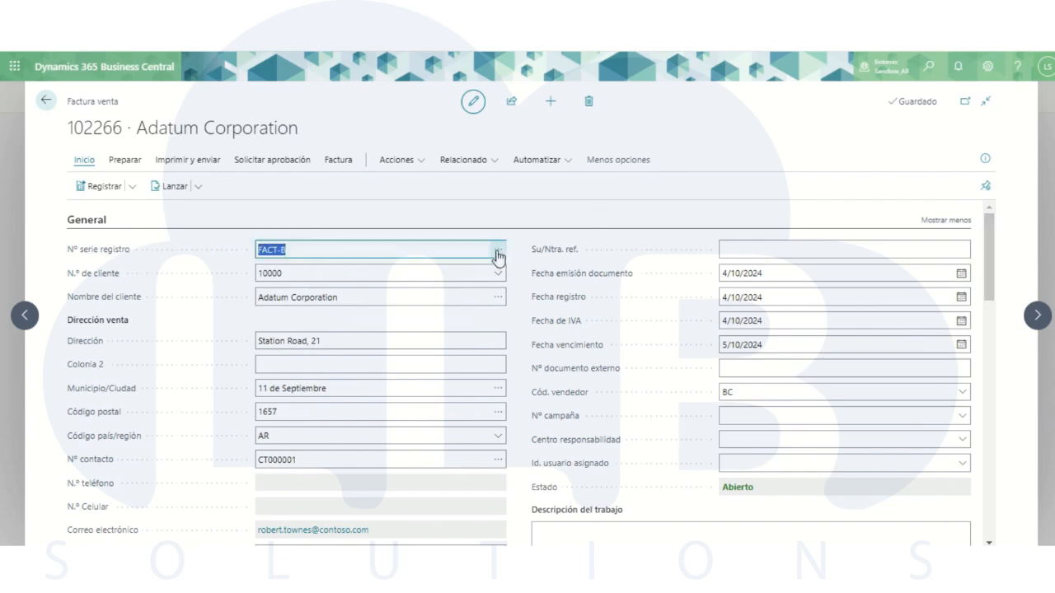
click(498, 253)
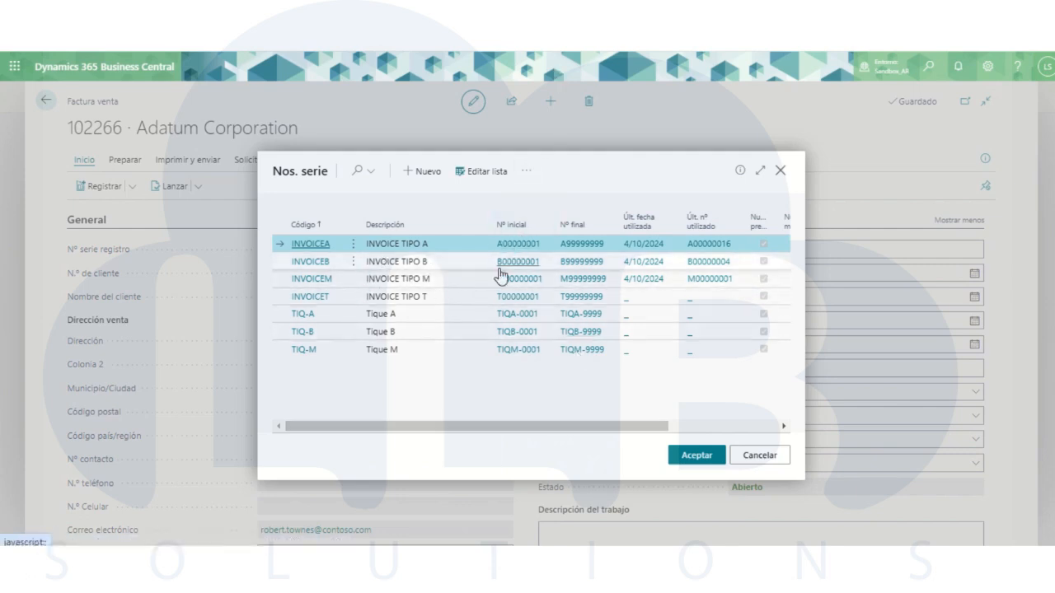
click(780, 173)
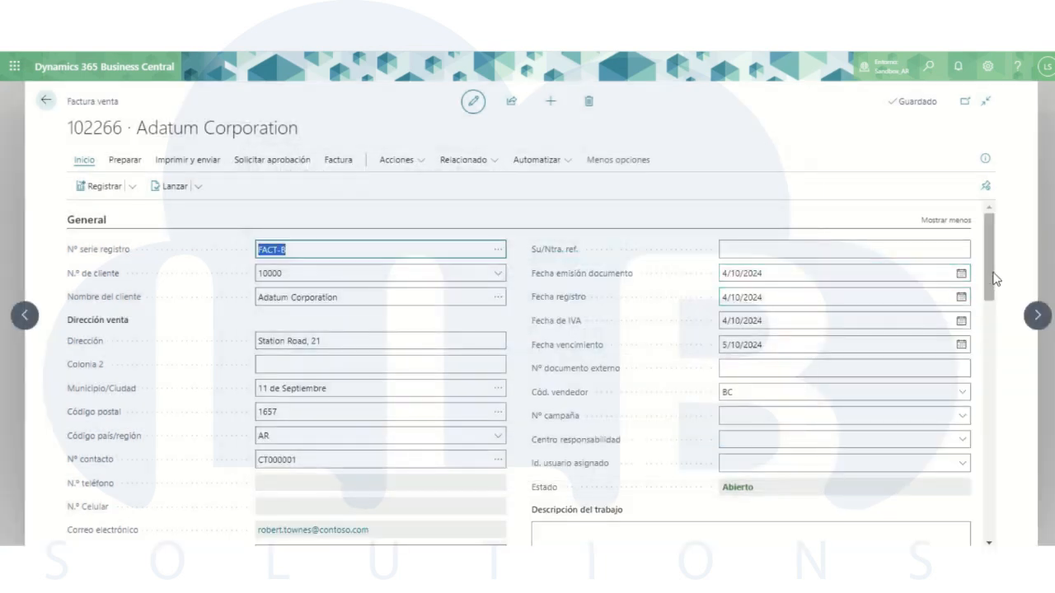
- Set the invoice's Tipo de Documento to Factura A and enter "test" as Su/Ntra. ref
scroll(994, 279, down, 5)
click(958, 372)
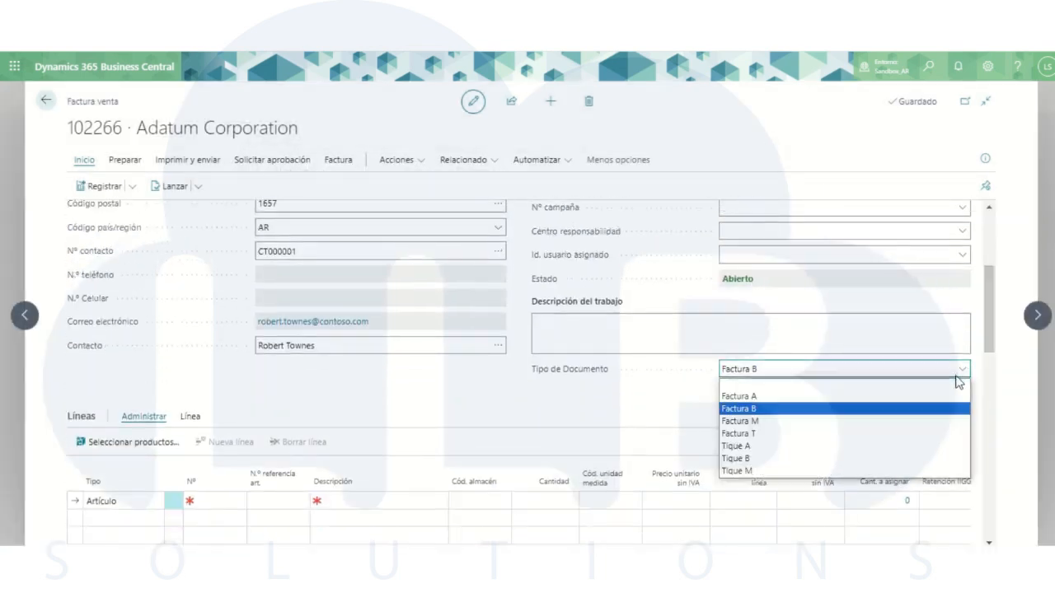
click(778, 397)
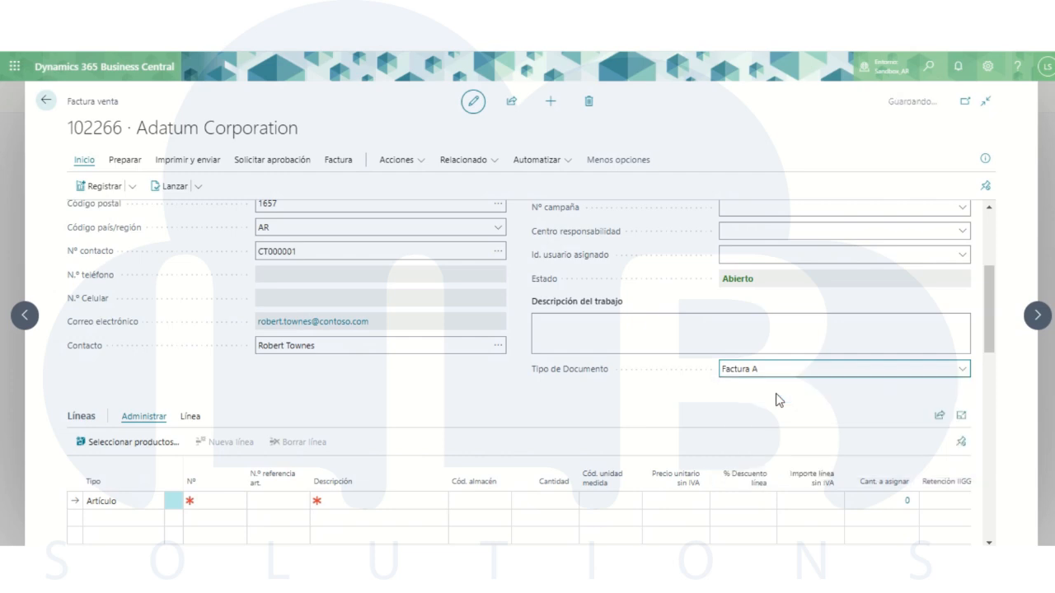
drag(995, 316, 987, 257)
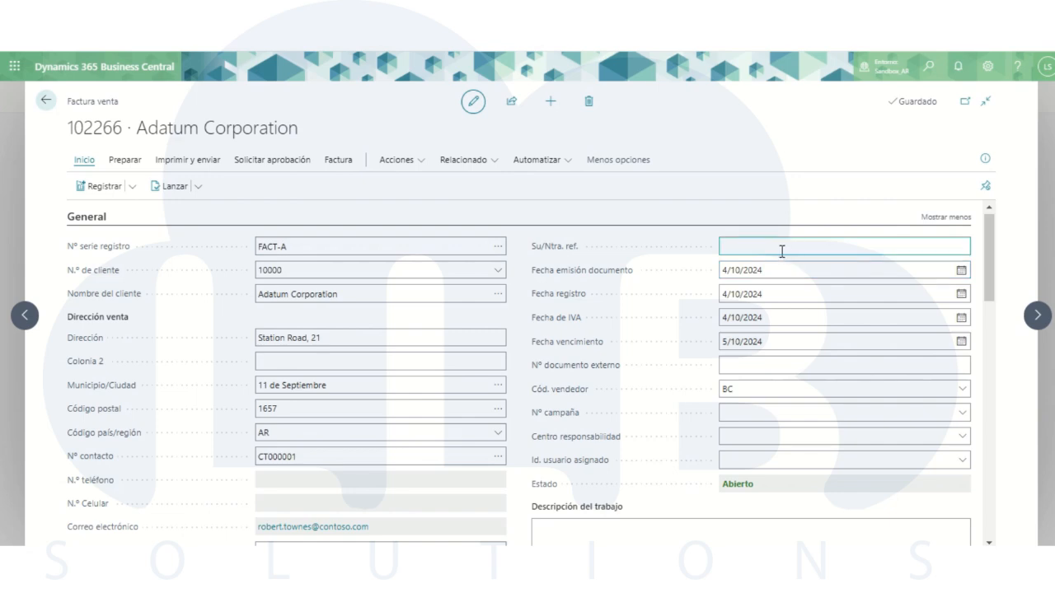
mouse_move(989, 258)
mouse_down()
mouse_move(992, 303)
mouse_move(985, 244)
mouse_up()
click(814, 248)
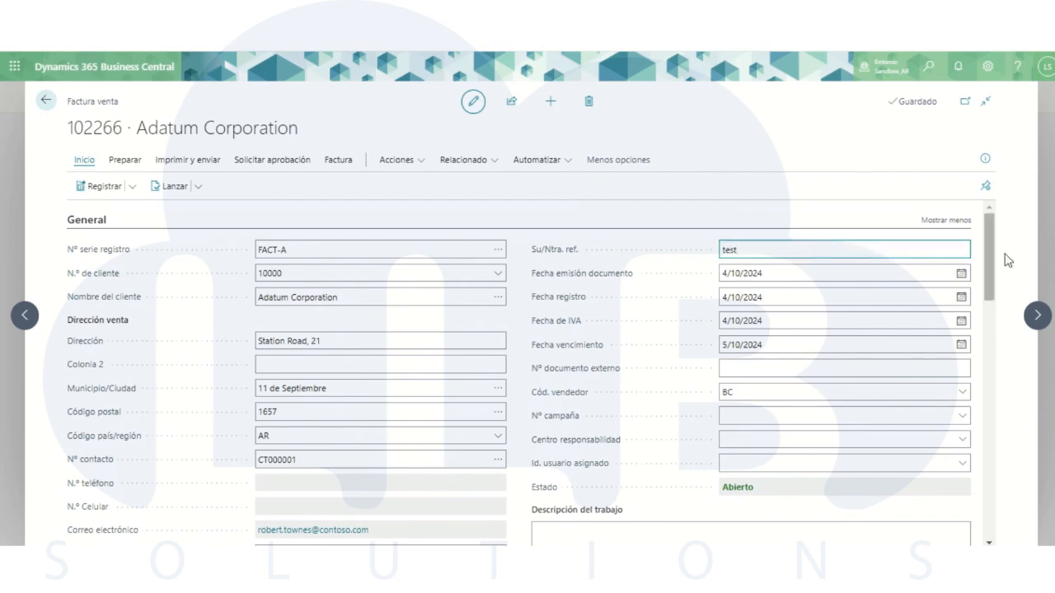
- Add an item line for 1896-S ATHENS Desk with a quantity of 10 to the sales invoice
drag(989, 240, 989, 327)
click(209, 402)
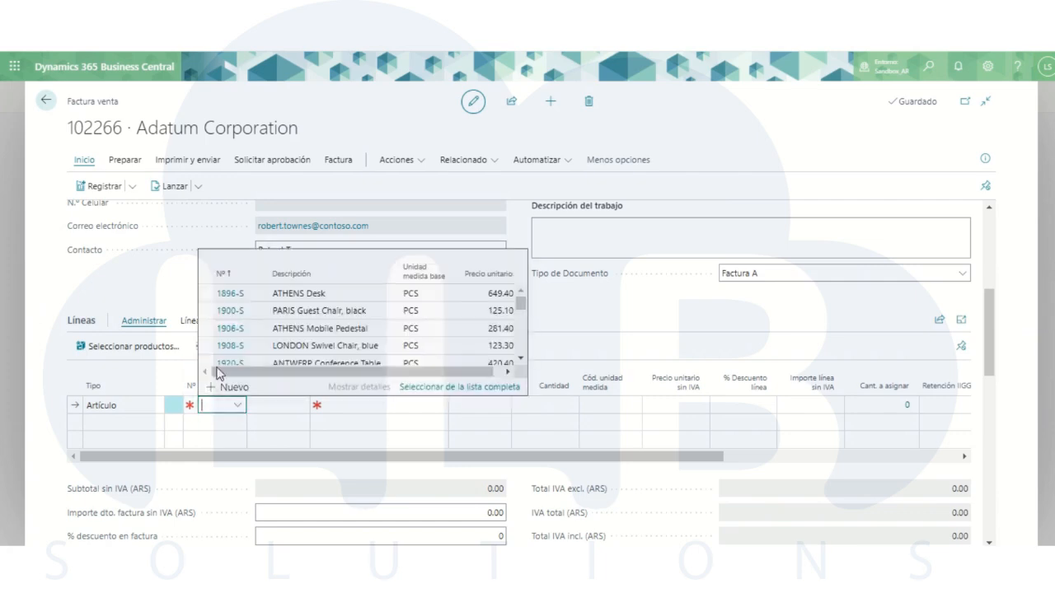
click(234, 294)
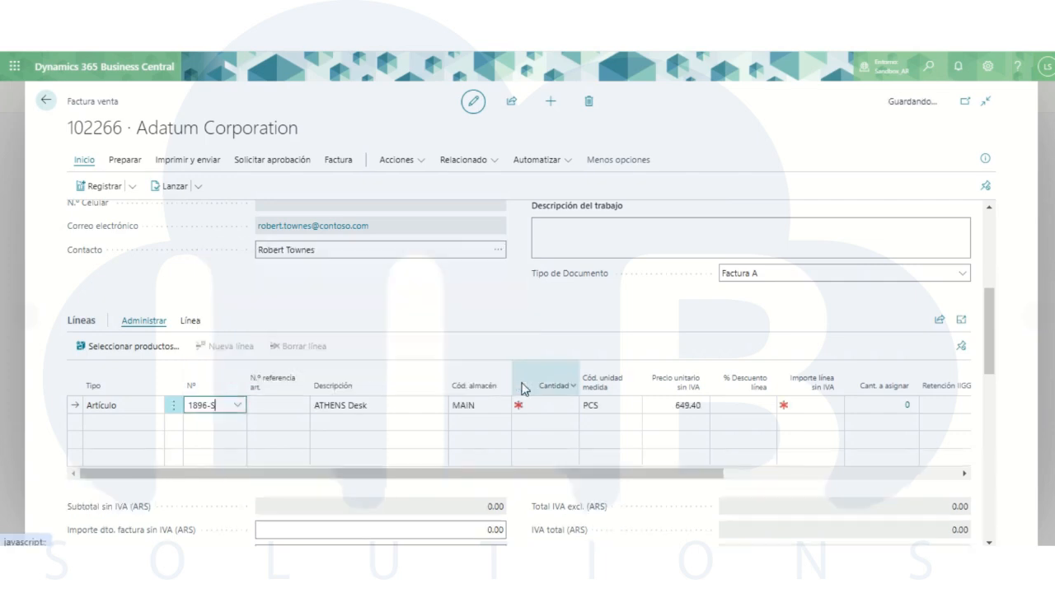
click(548, 404)
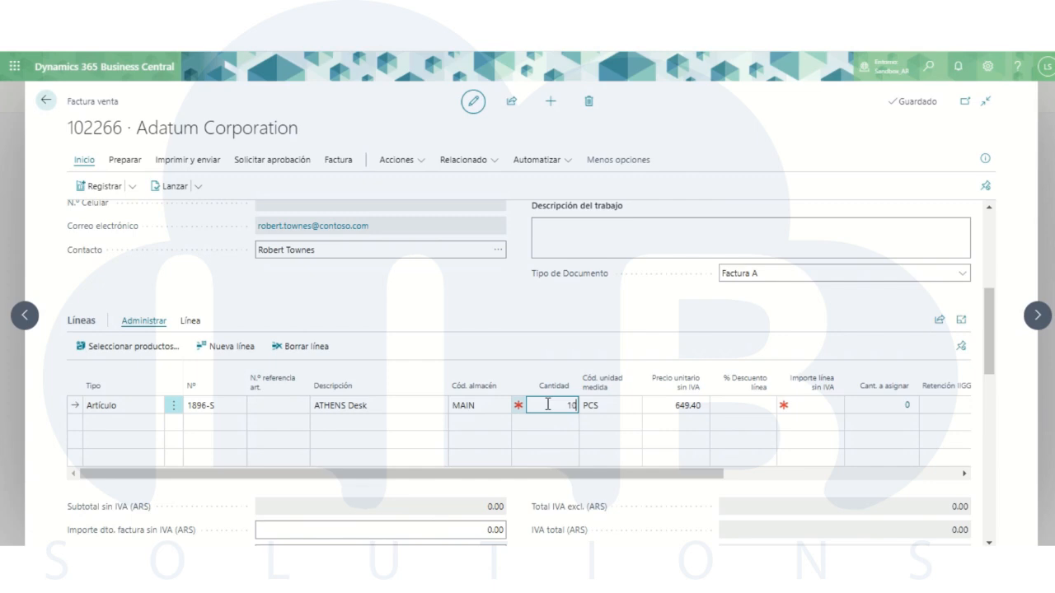
text(10)
- Set the ATHENS Desk line's Retención IIGG to TAXWITH_2%
drag(600, 474, 820, 480)
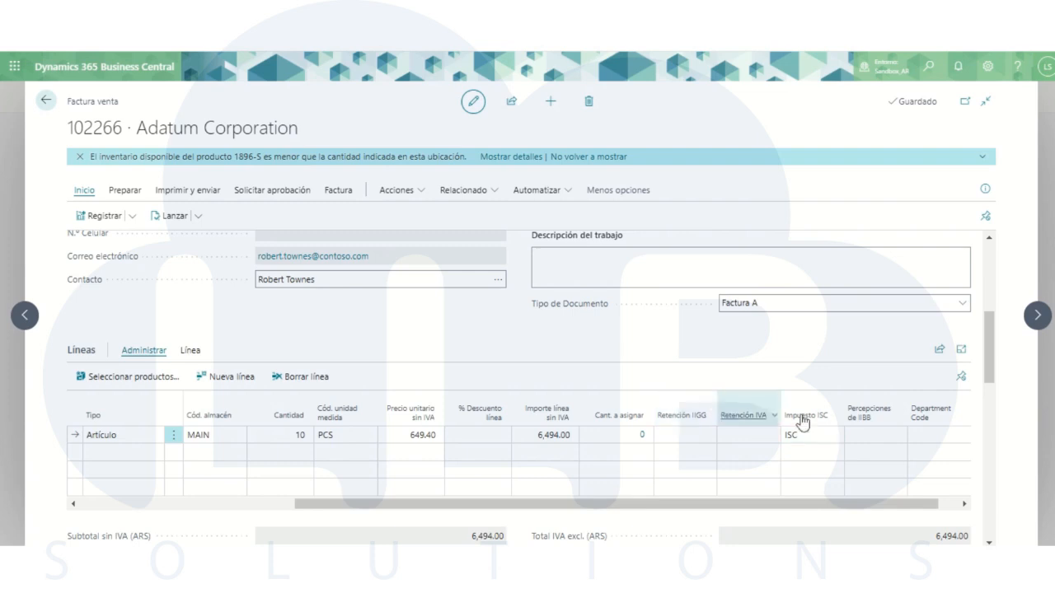
click(672, 434)
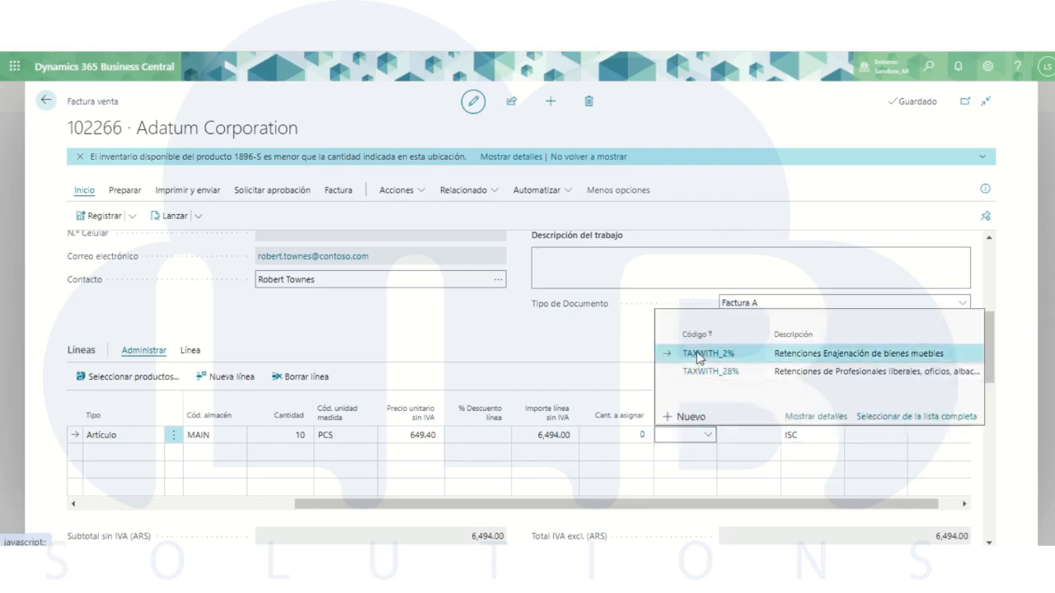
click(697, 354)
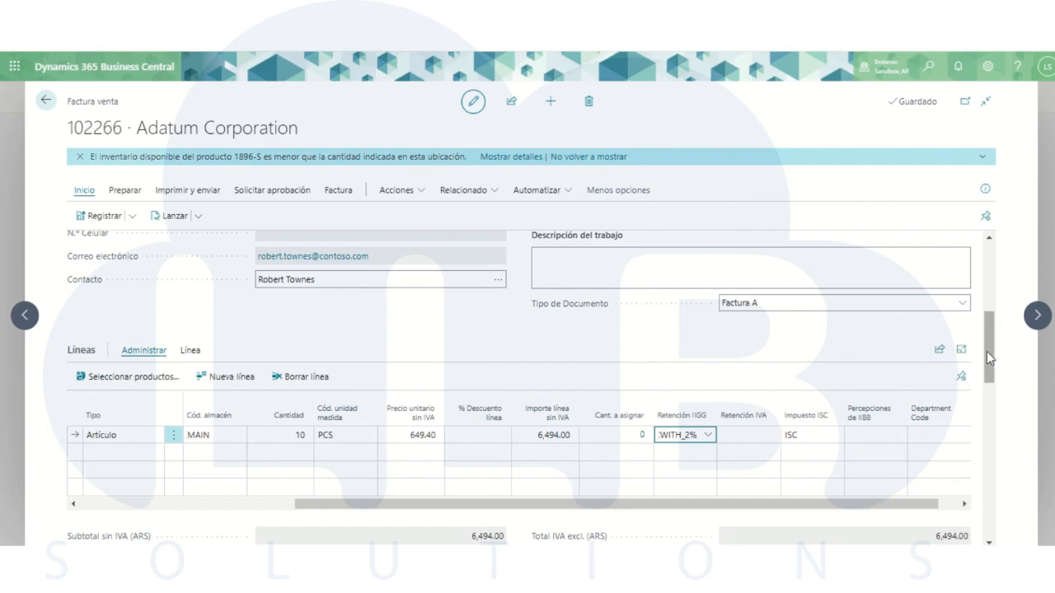
- Post the Adatum Corporation sales invoice, confirm the registration and decline opening the posted document
drag(986, 351, 993, 272)
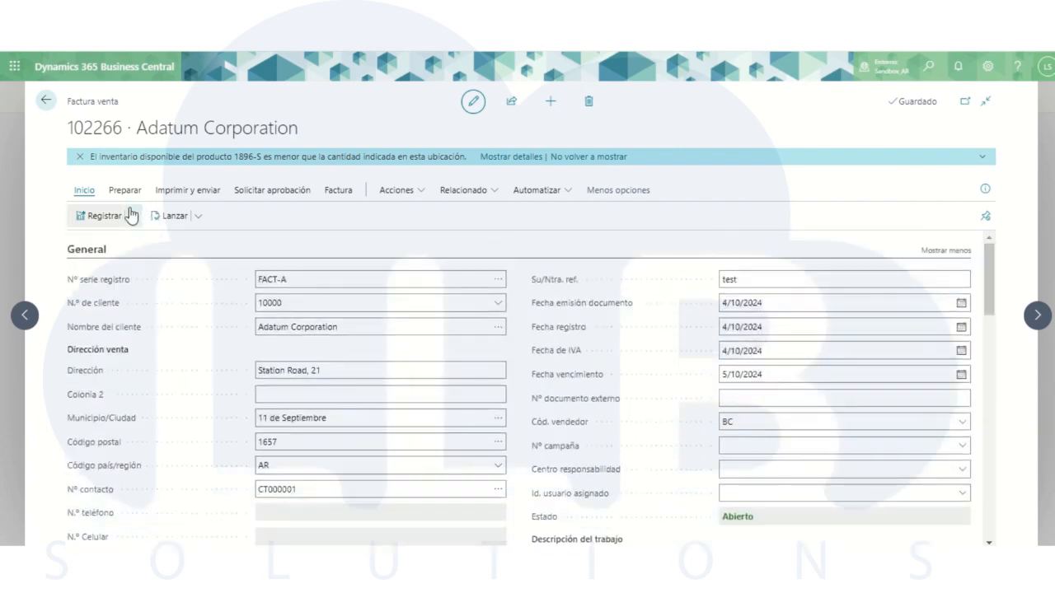
click(98, 216)
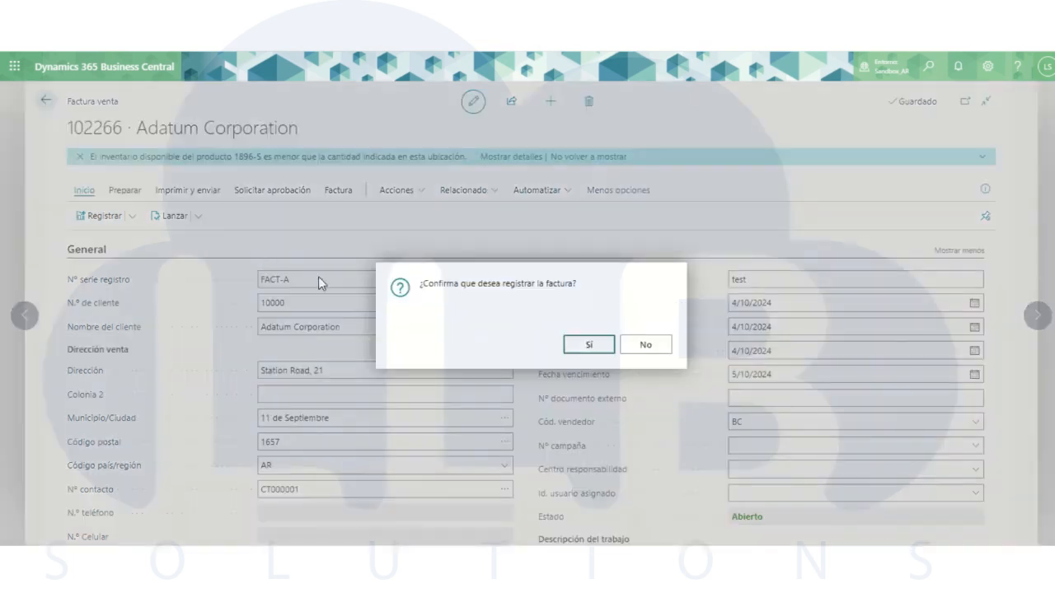
click(574, 346)
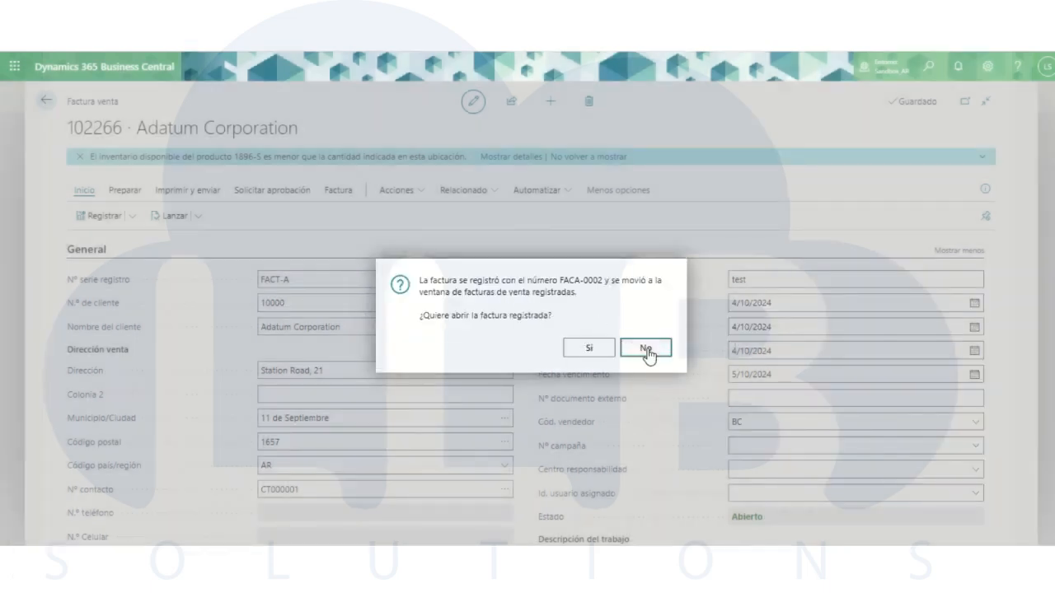
click(647, 350)
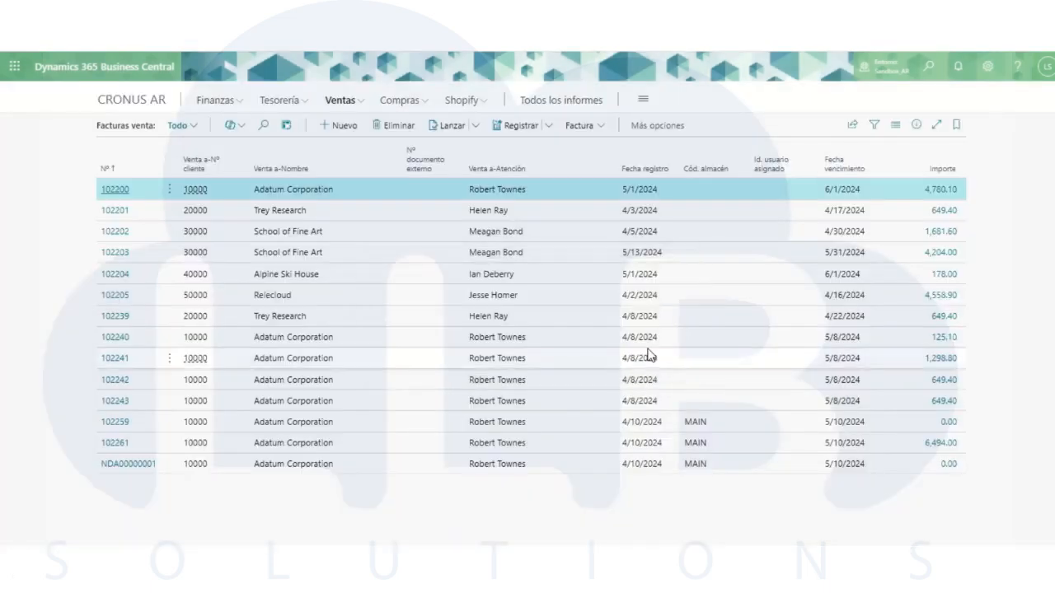
- Find the newly posted Factura A in the posted sales invoices and sort the list by Tipo de Documento
click(361, 103)
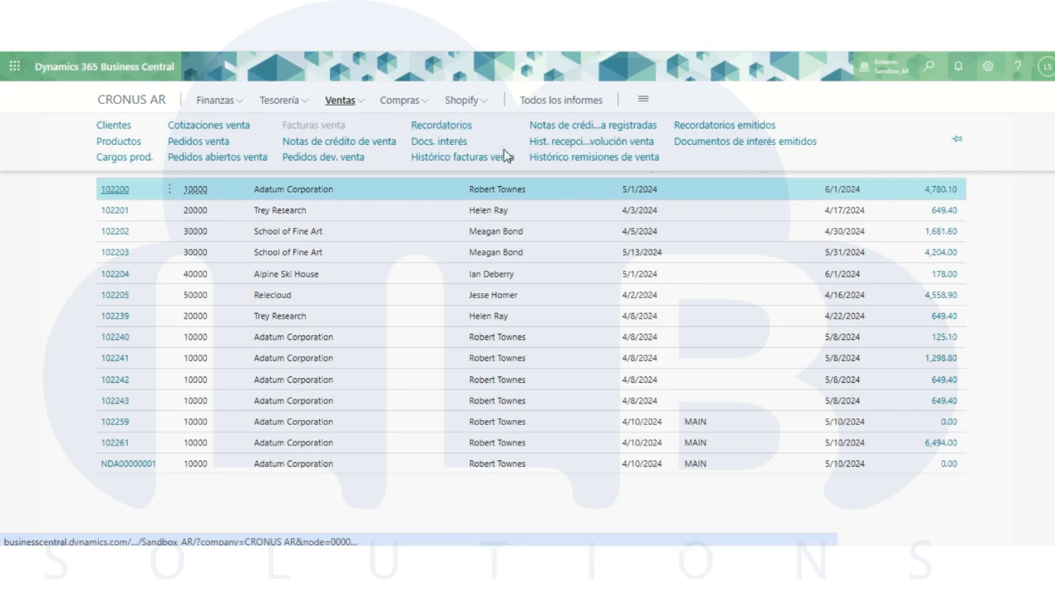
click(494, 165)
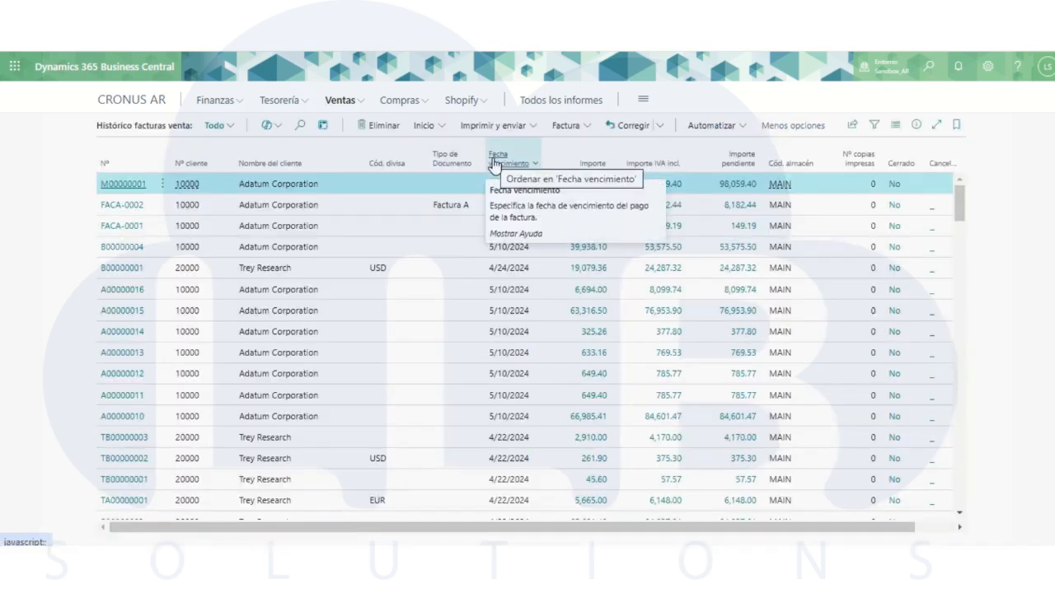
click(417, 208)
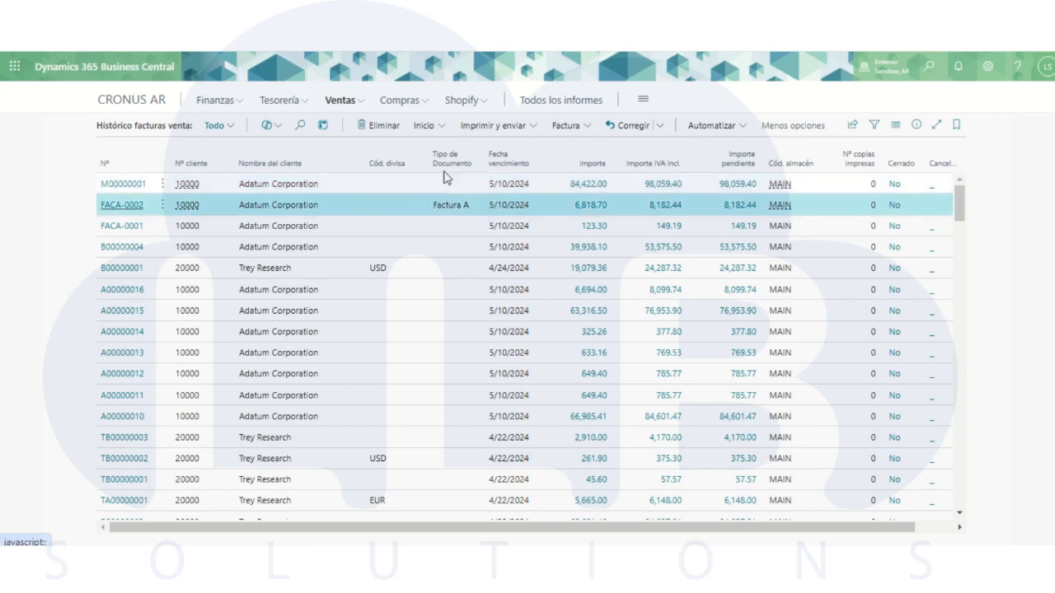
click(443, 163)
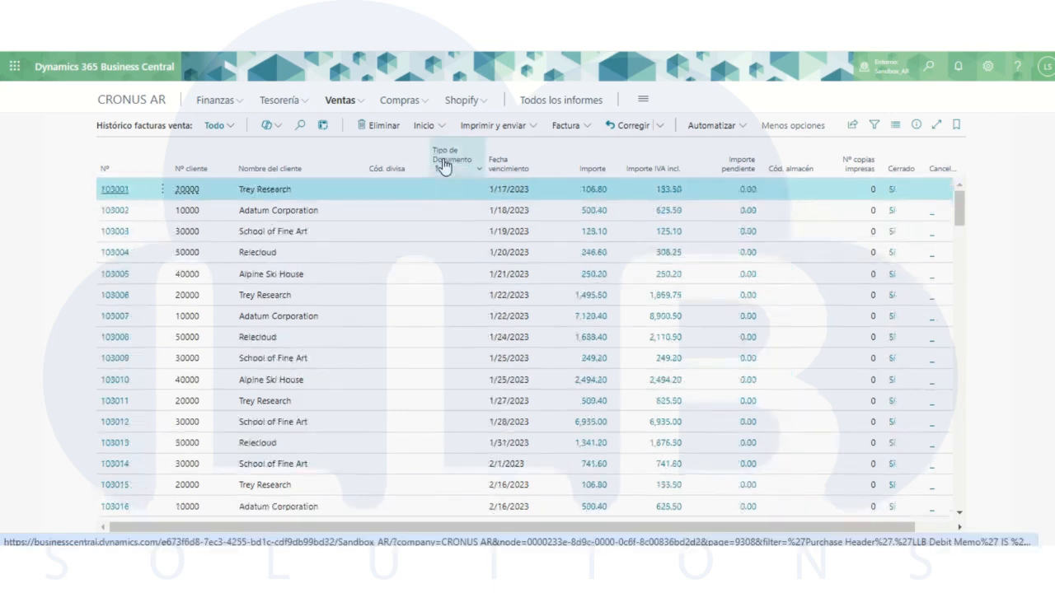
- Sort the posted sales invoices by Tipo de Documento in descending order and return to the home page
click(443, 163)
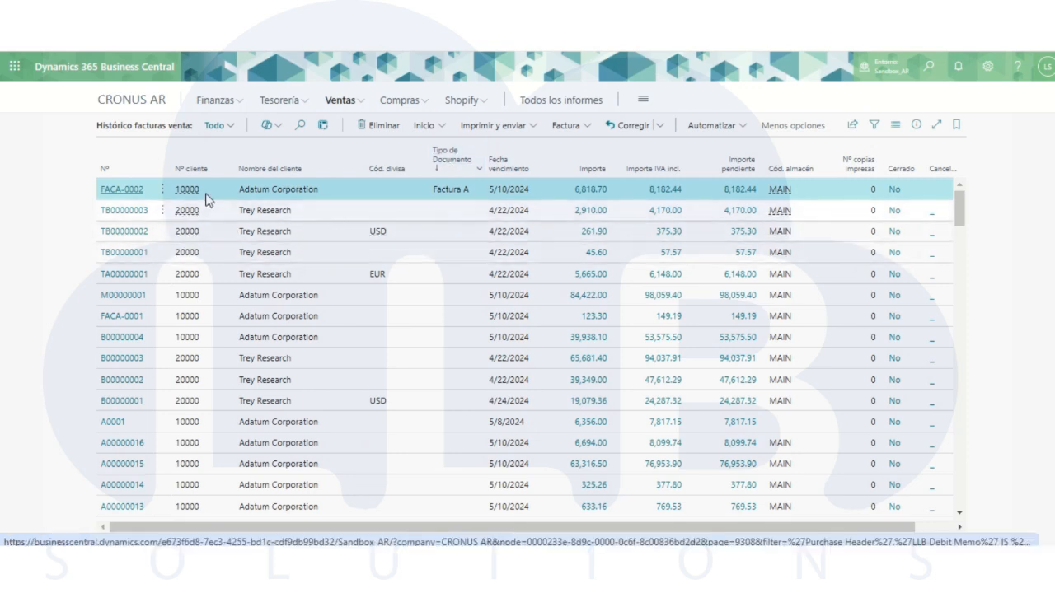
click(136, 106)
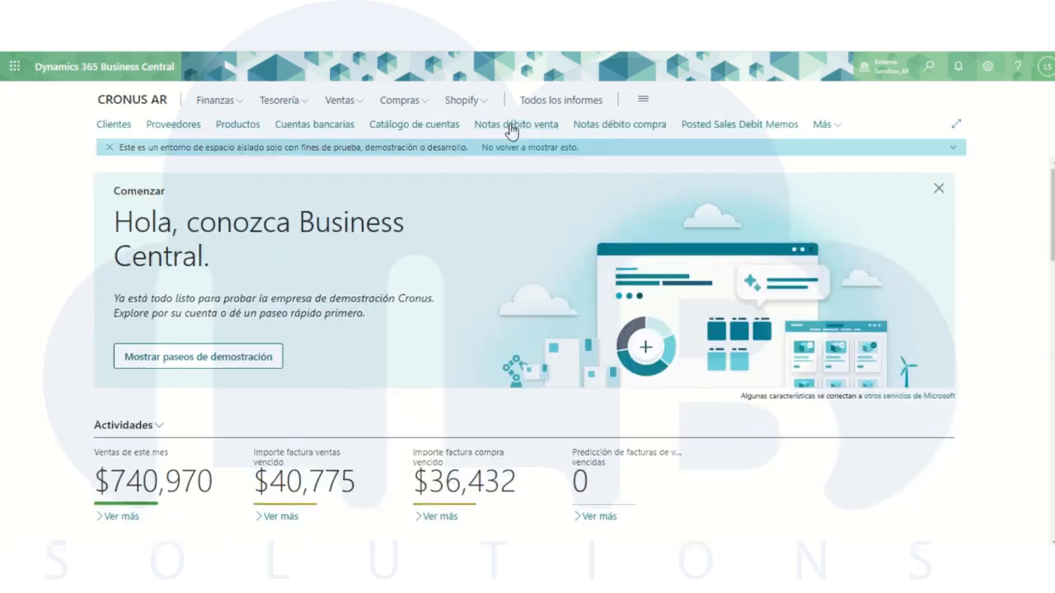
- Create a new sales debit memo for customer 10000, Adatum Corporation
click(511, 131)
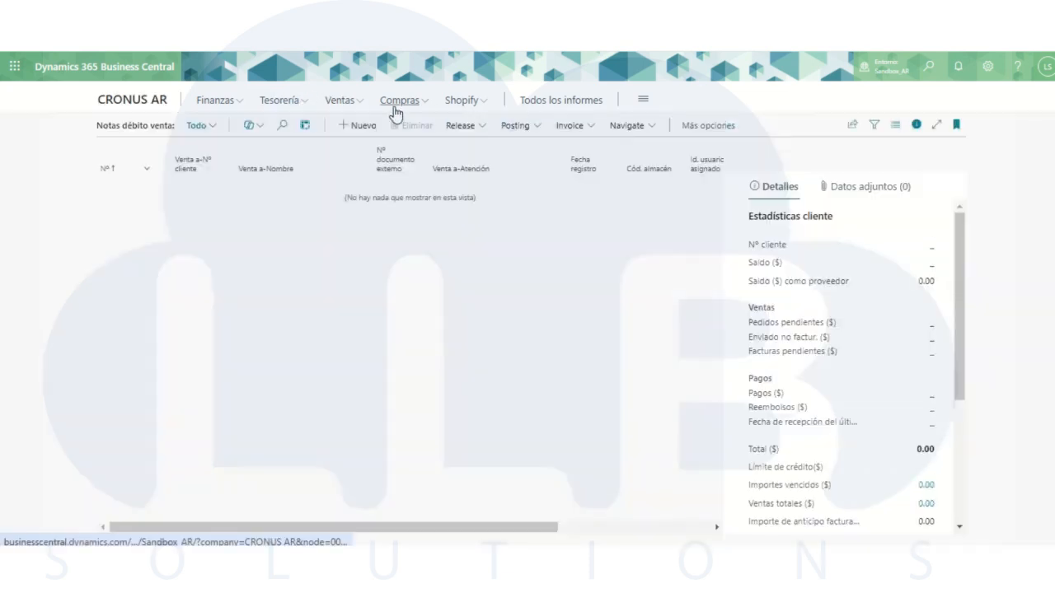
click(345, 126)
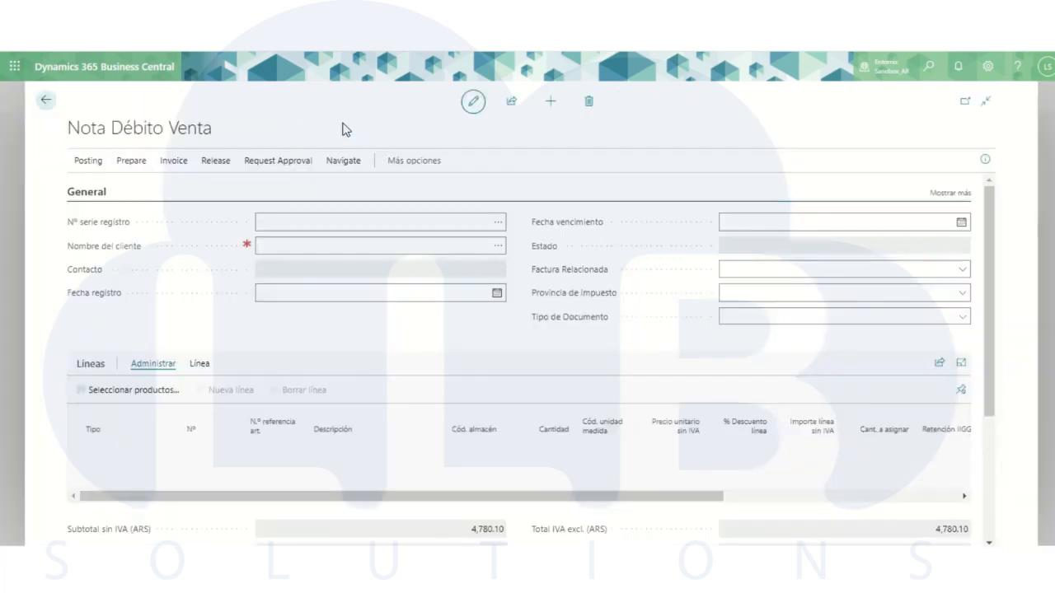
click(499, 249)
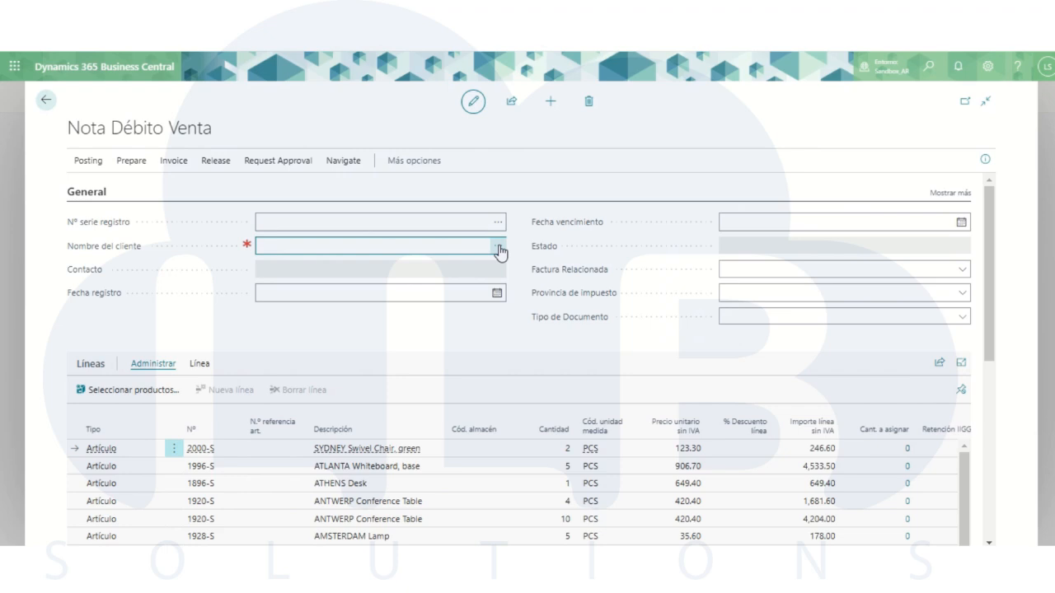
click(498, 248)
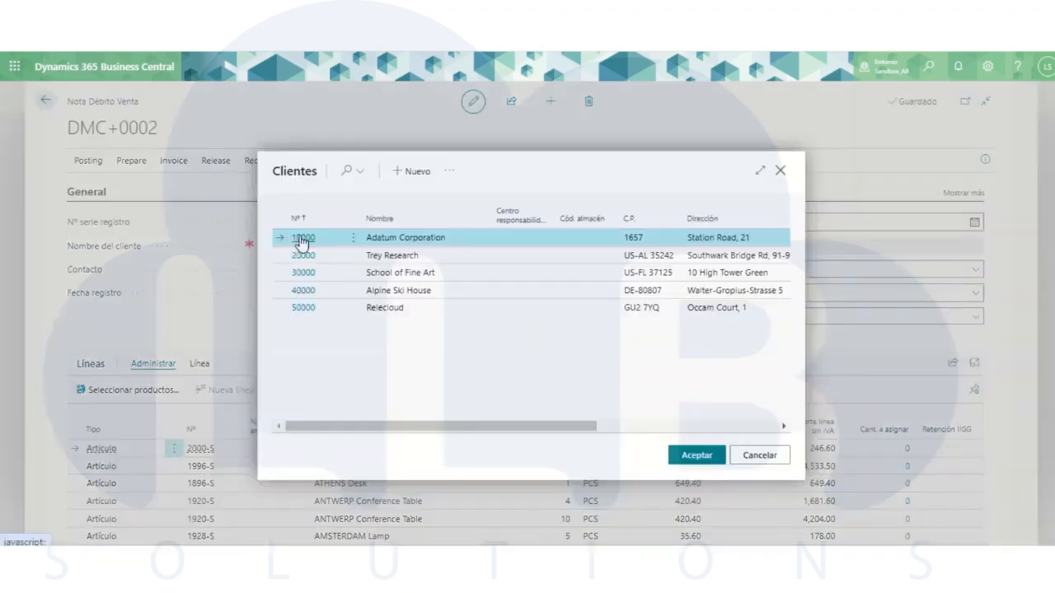
click(302, 238)
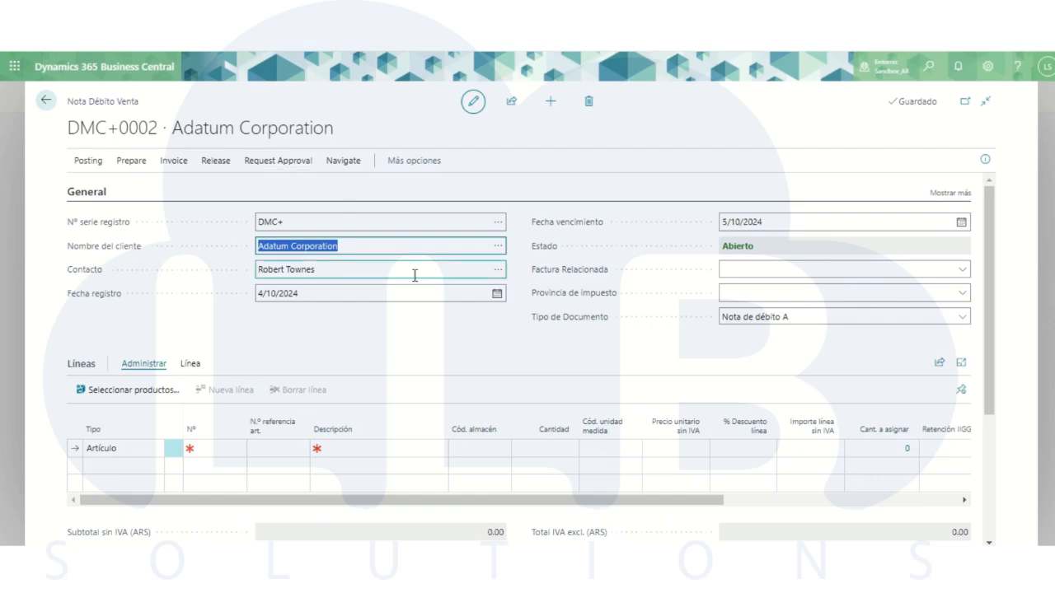
- Set the sales debit memo's Tipo de Documento to Nota de débito B
click(758, 320)
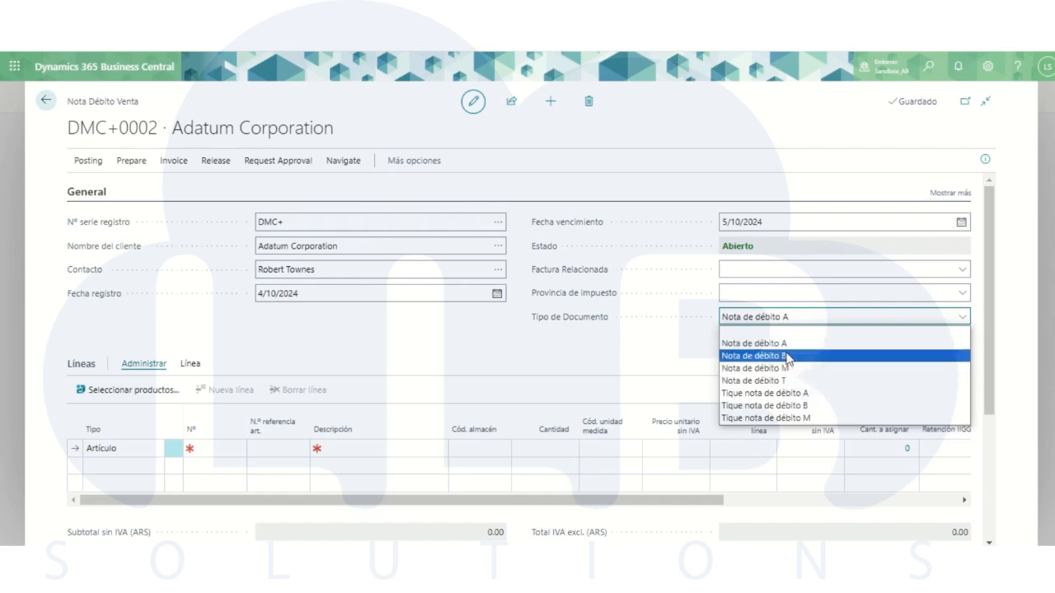
click(787, 355)
click(747, 319)
- Add an item line for 1896-S ATHENS Desk with a quantity of 10 to the sales debit memo
click(209, 445)
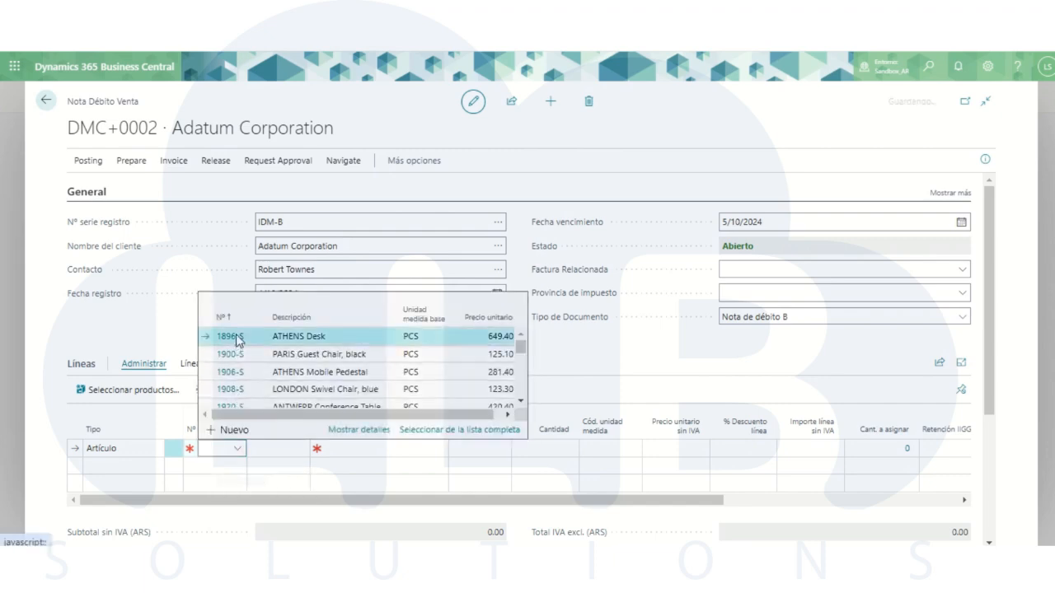
click(238, 338)
click(546, 451)
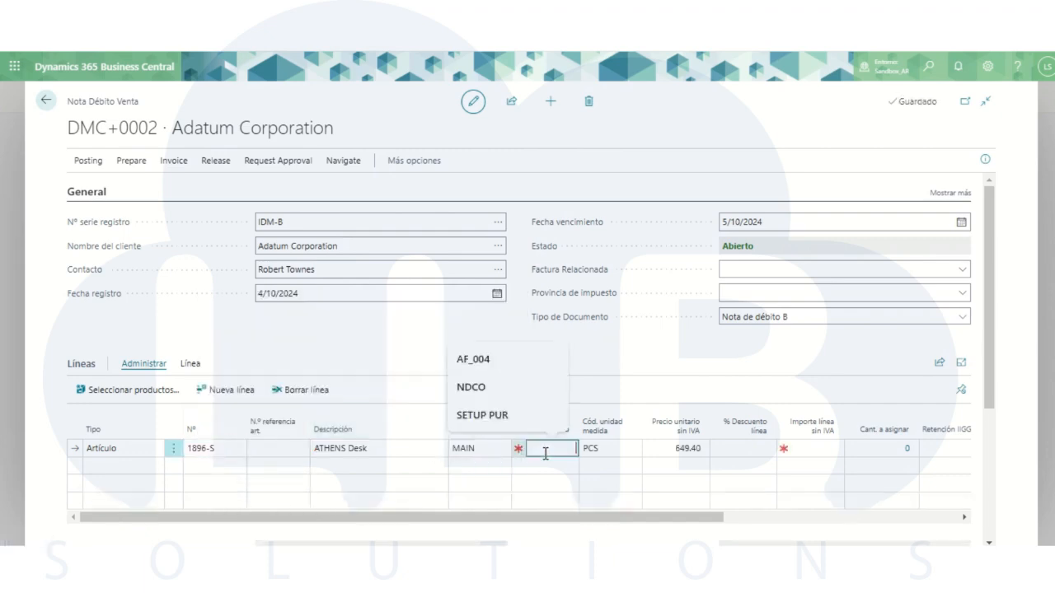
text(10)
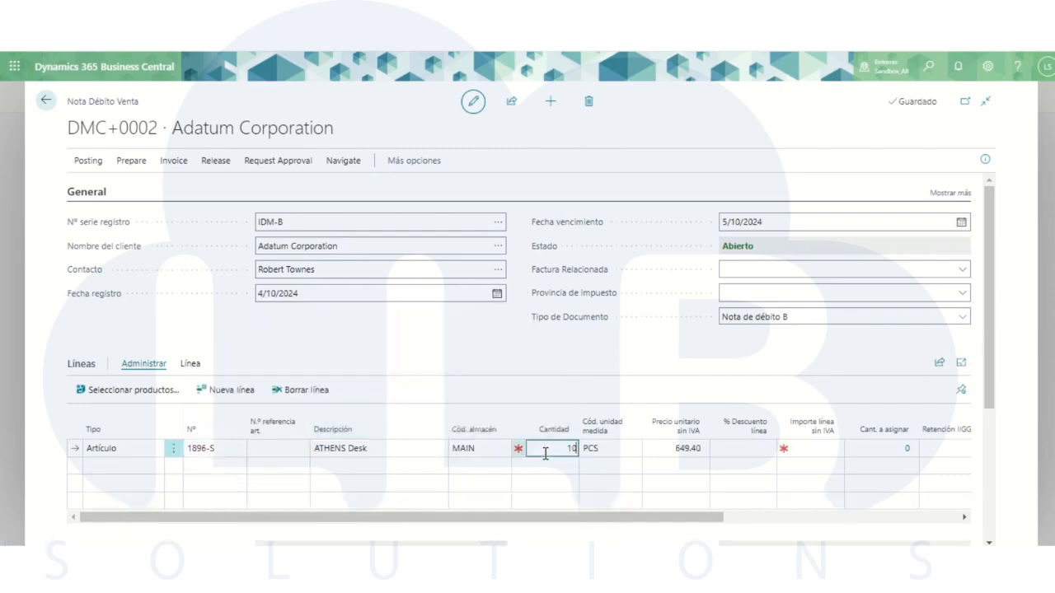
click(486, 356)
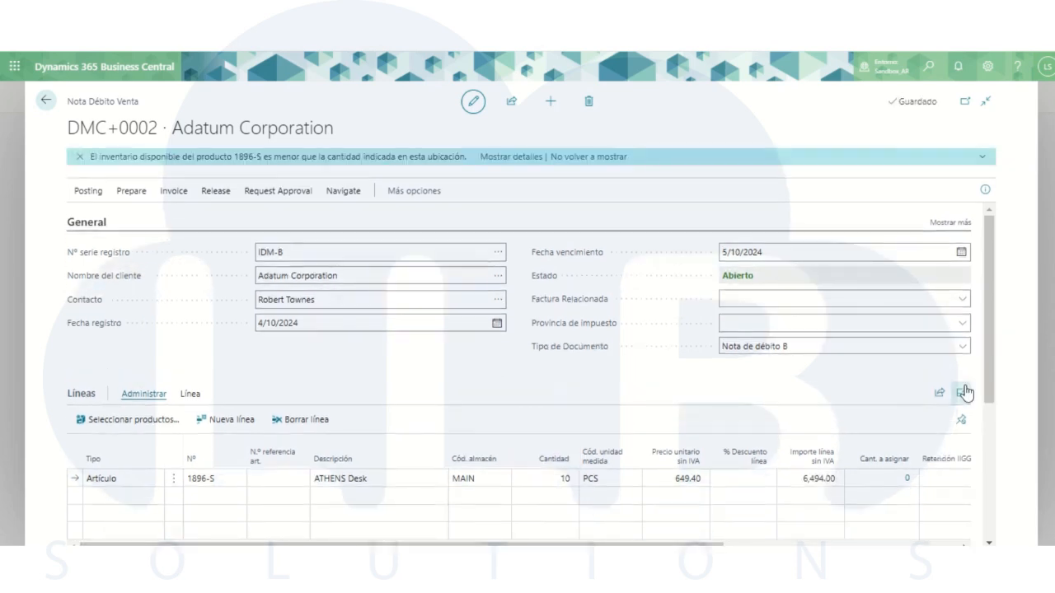
- Examine the ATHENS Desk line's withholding and perception columns and the debit memo's header fields
scroll(987, 349, down, 2)
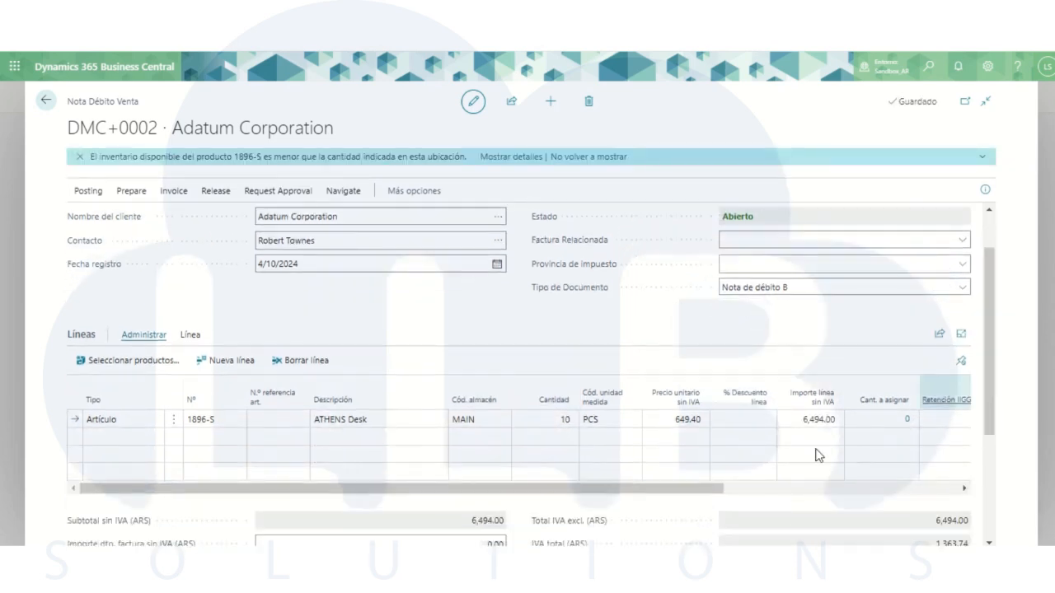
drag(714, 491, 937, 499)
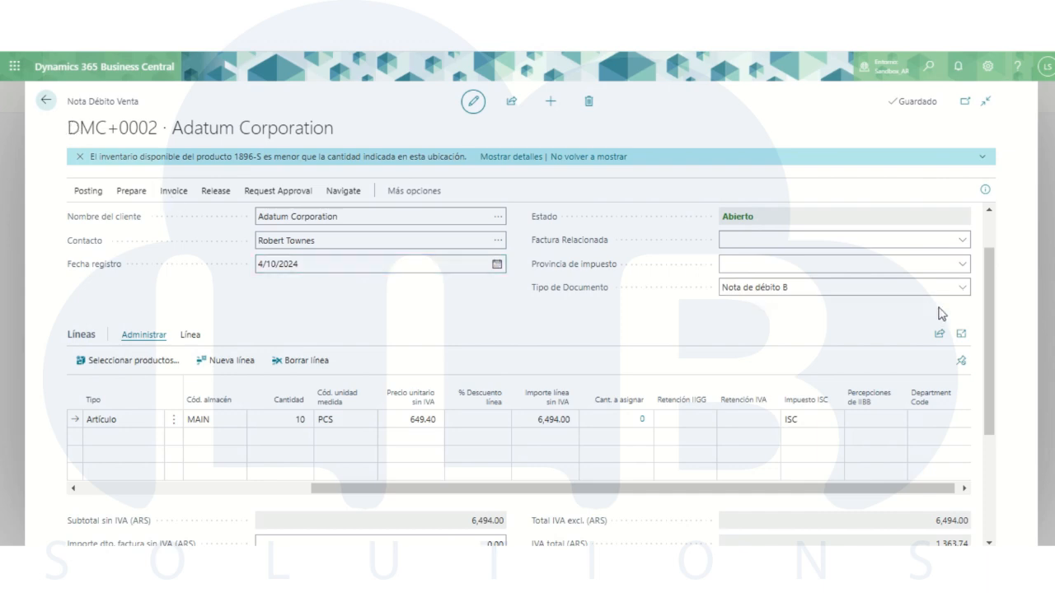
scroll(992, 320, up, 2)
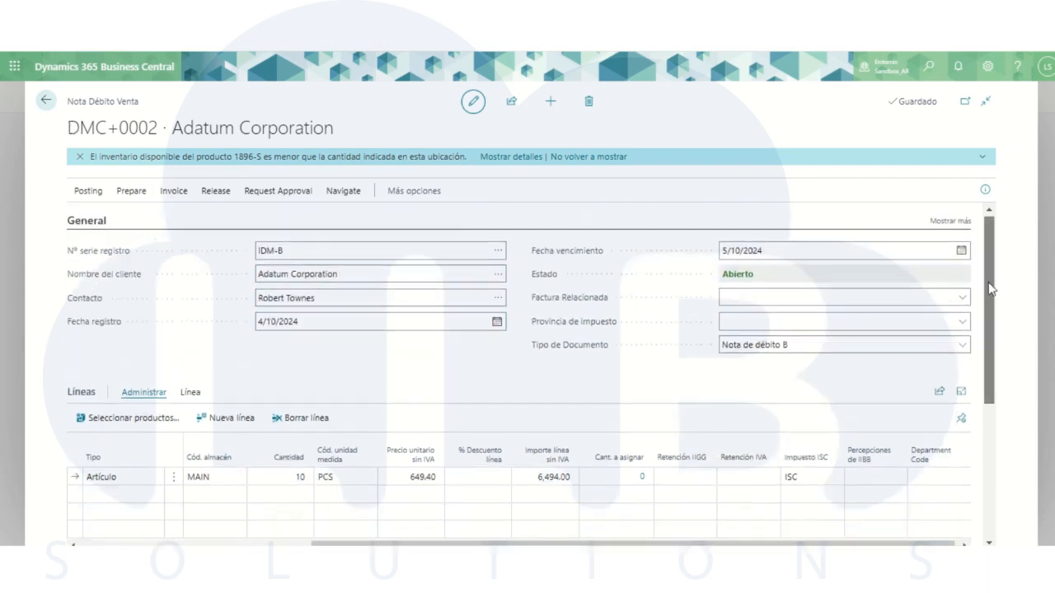
scroll(991, 288, down, 2)
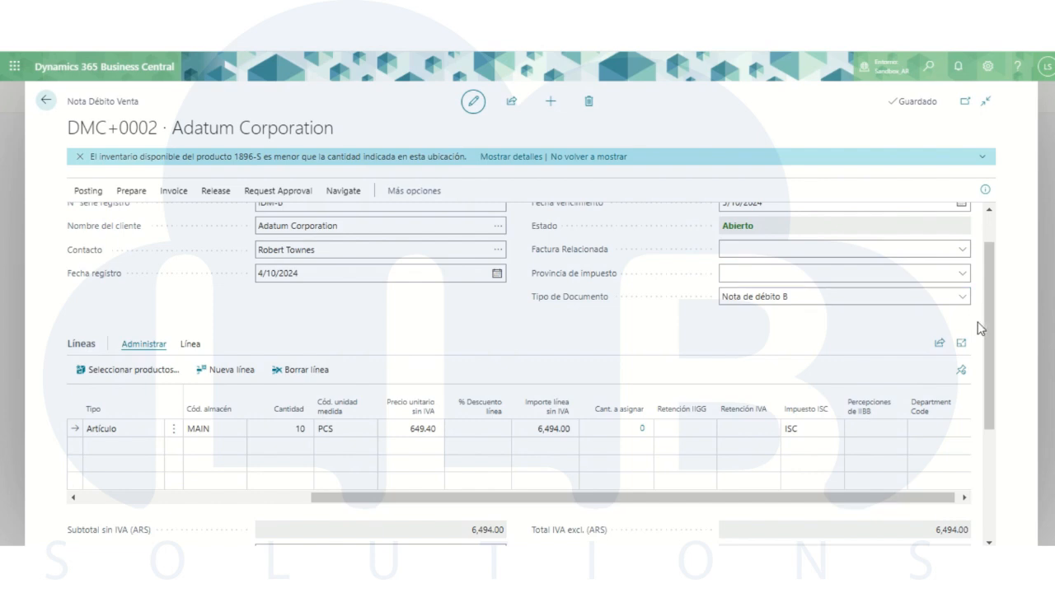
scroll(987, 329, up, 1)
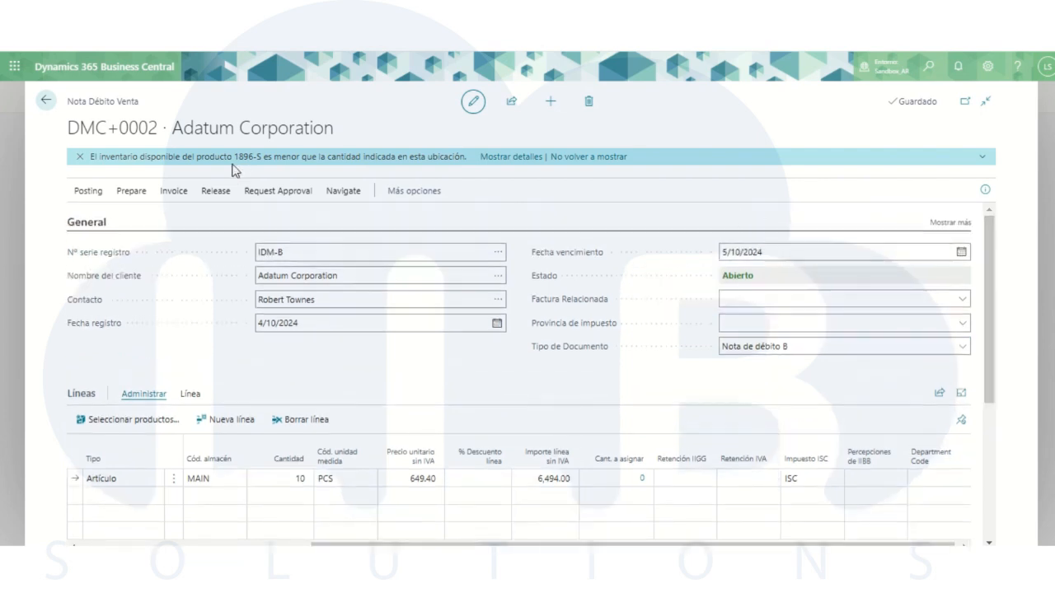
click(80, 196)
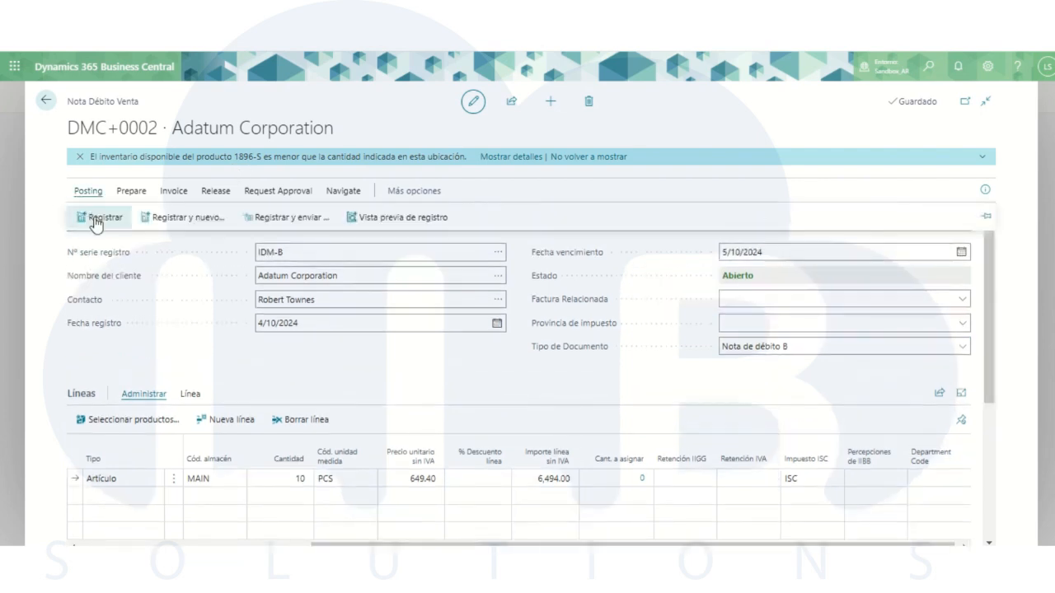
click(95, 219)
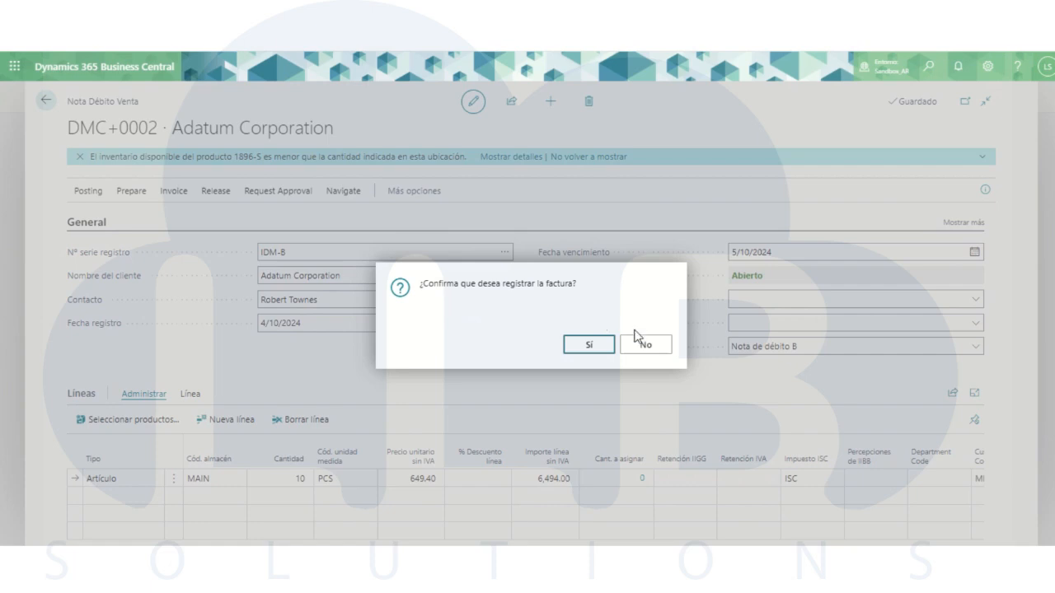
click(649, 346)
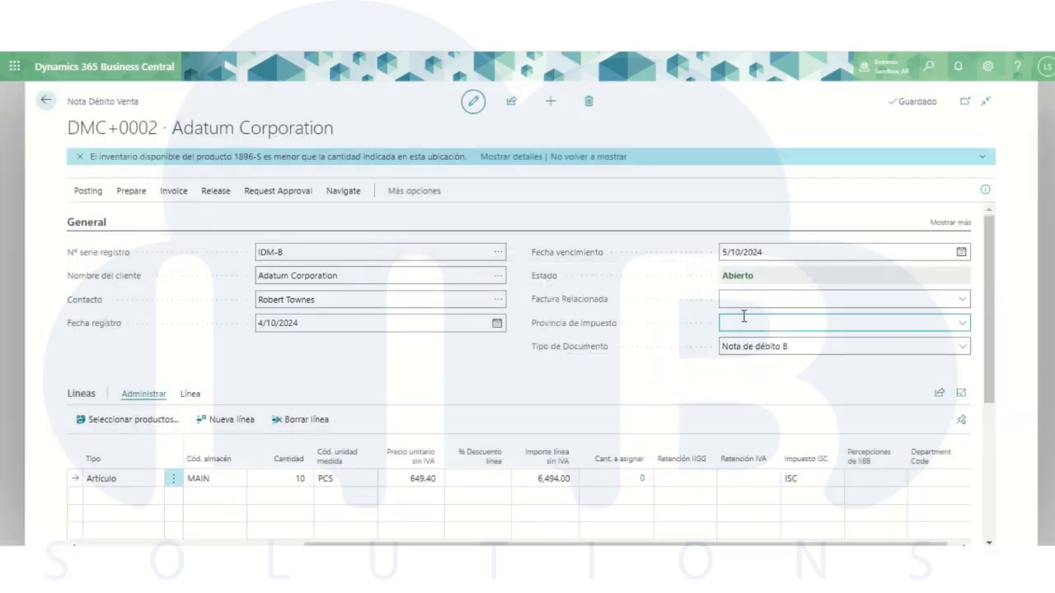
- Set Factura Relacionada to M00000001 and post the sales debit memo, declining to open the posted document
click(746, 301)
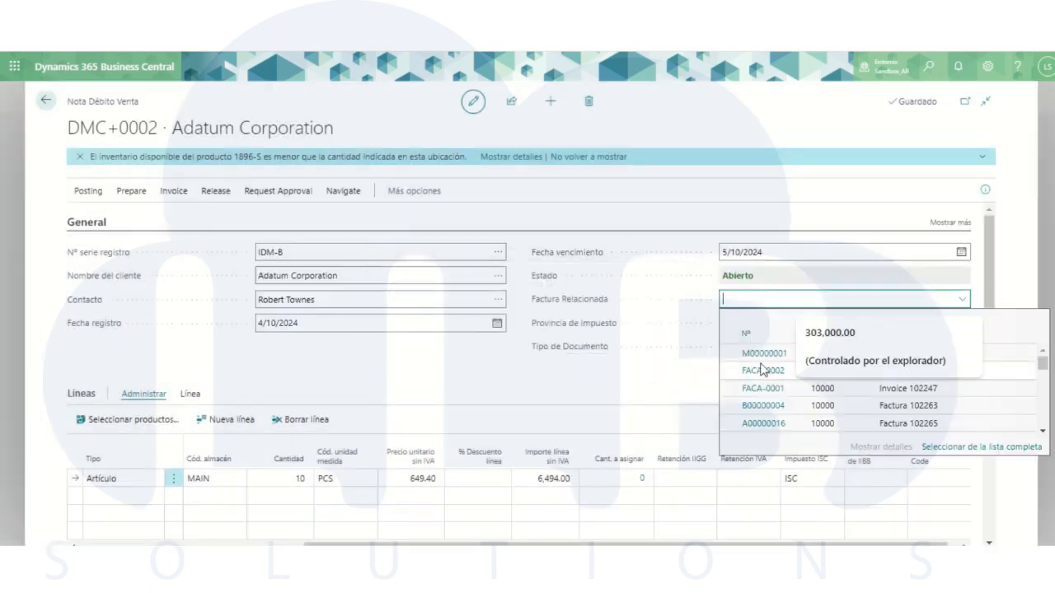
click(760, 355)
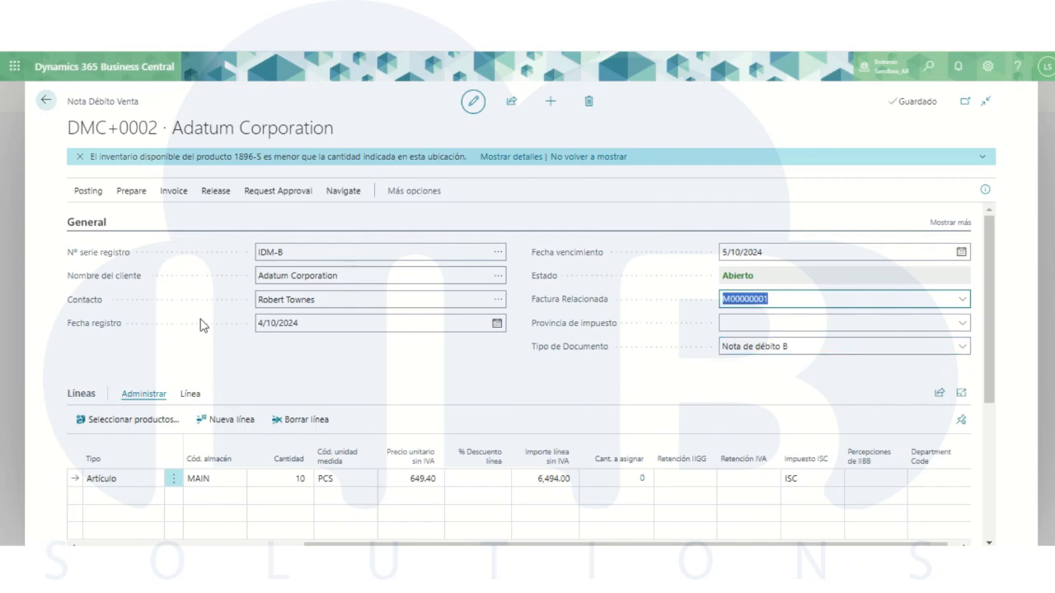
click(88, 193)
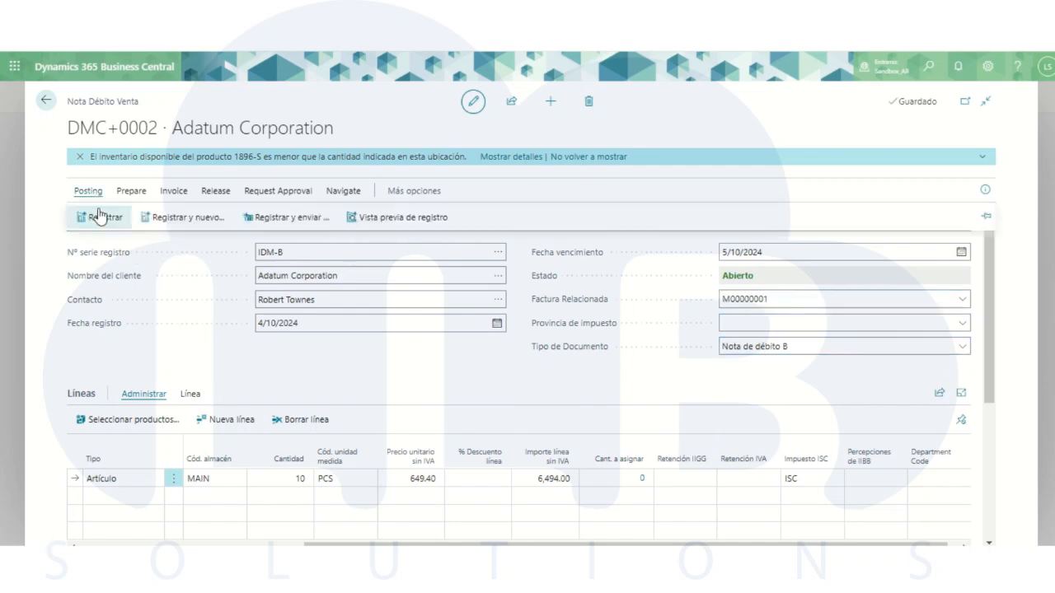
click(99, 214)
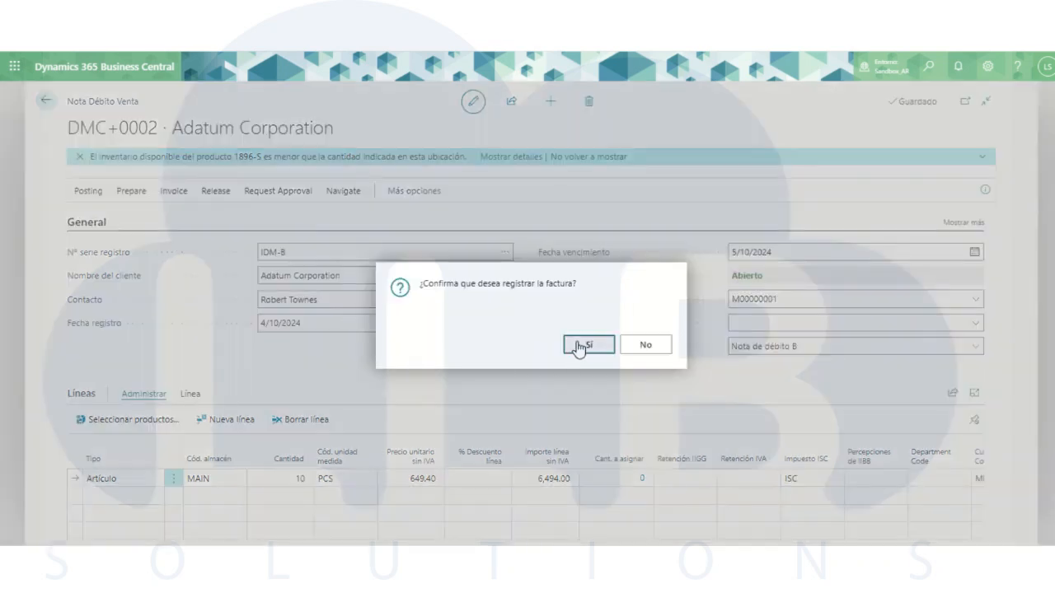
click(576, 347)
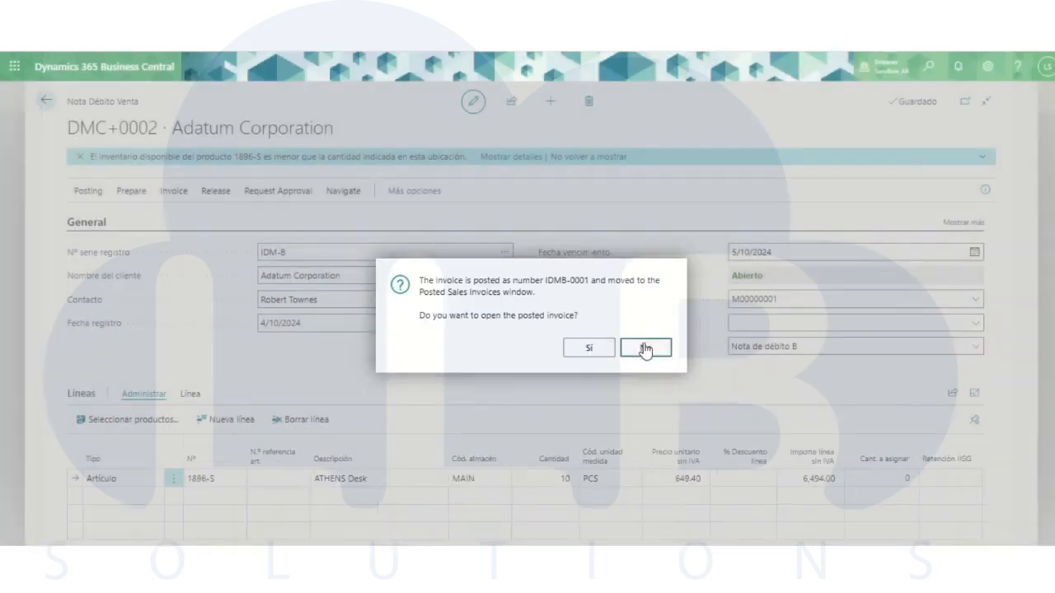
click(645, 348)
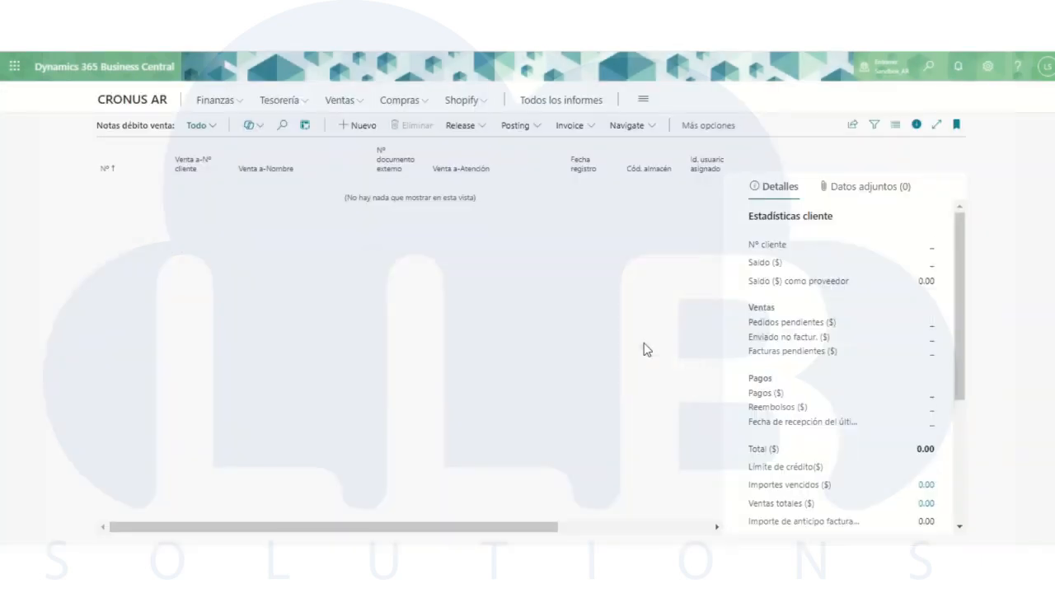
- Check the newly posted Adatum Corporation document in the posted sales debit memos and return to the home page
click(138, 102)
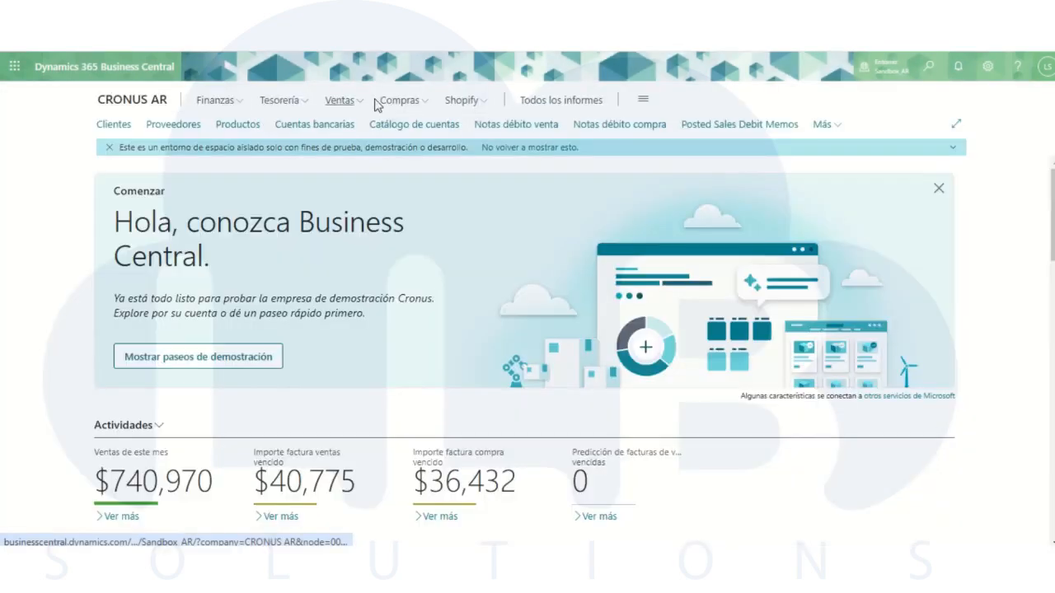
click(717, 128)
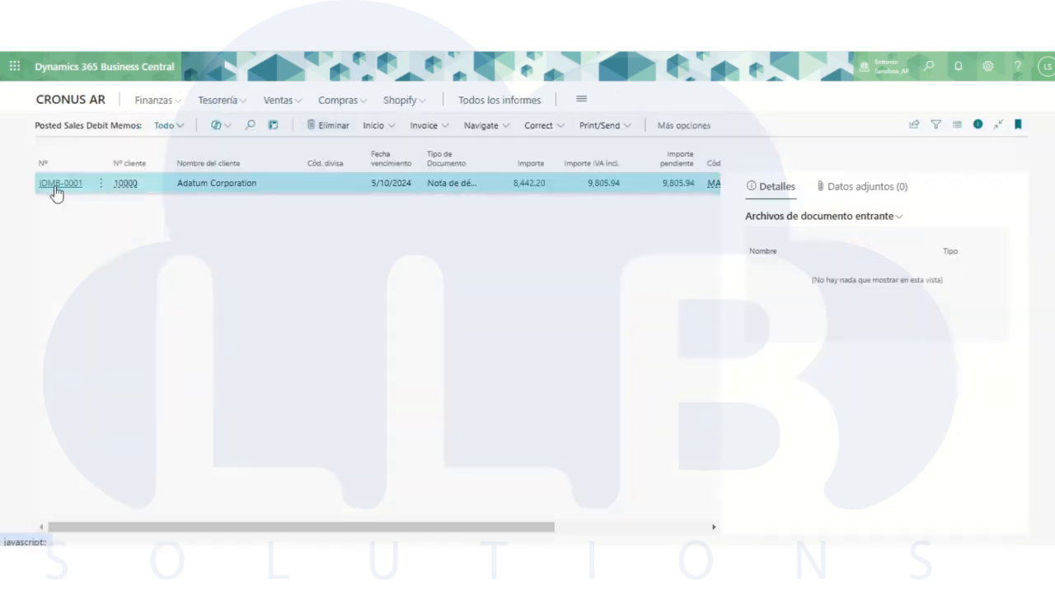
click(82, 103)
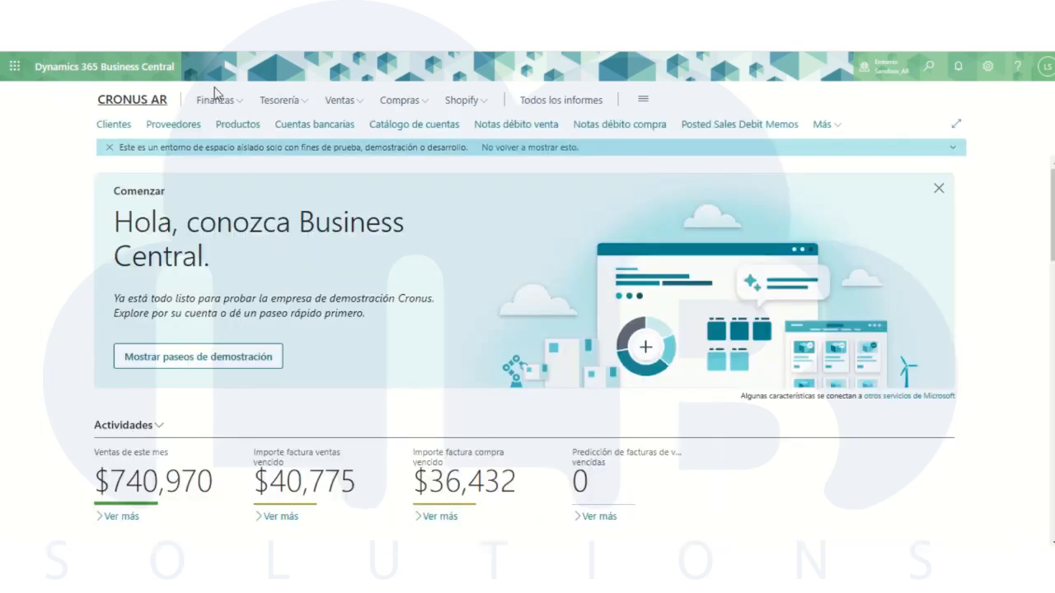
- Open Adatum Corporation's existing sales credit memo DCM-0003 from the sales credit memos
click(336, 102)
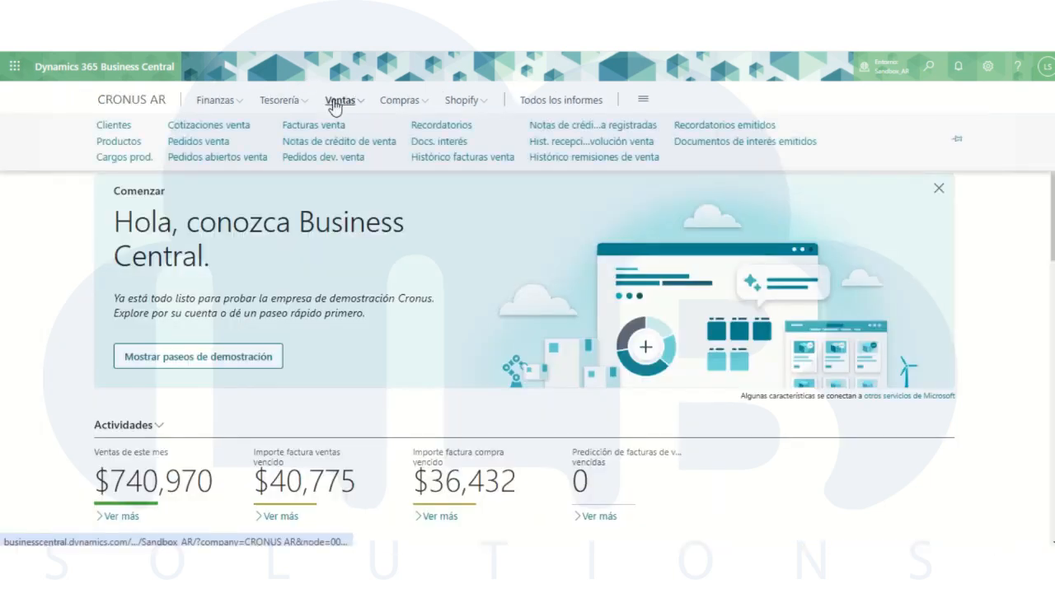
click(339, 145)
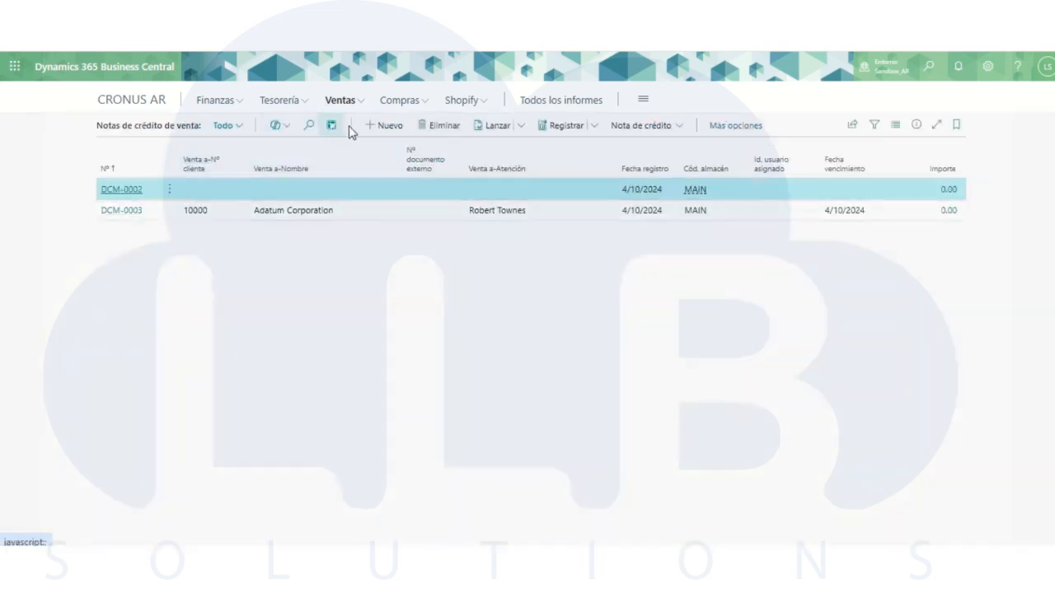
click(115, 213)
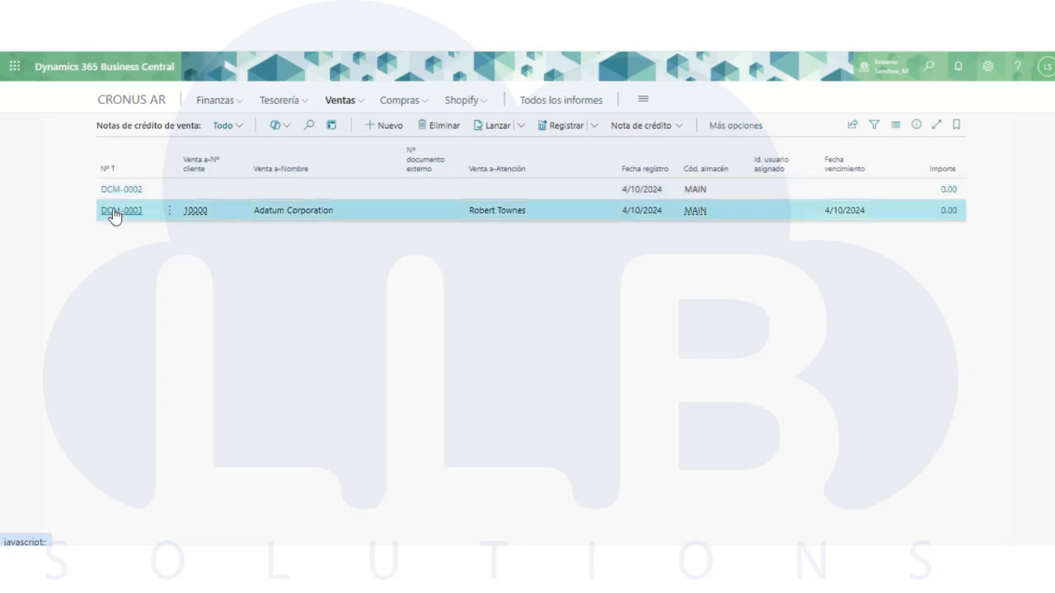
click(115, 212)
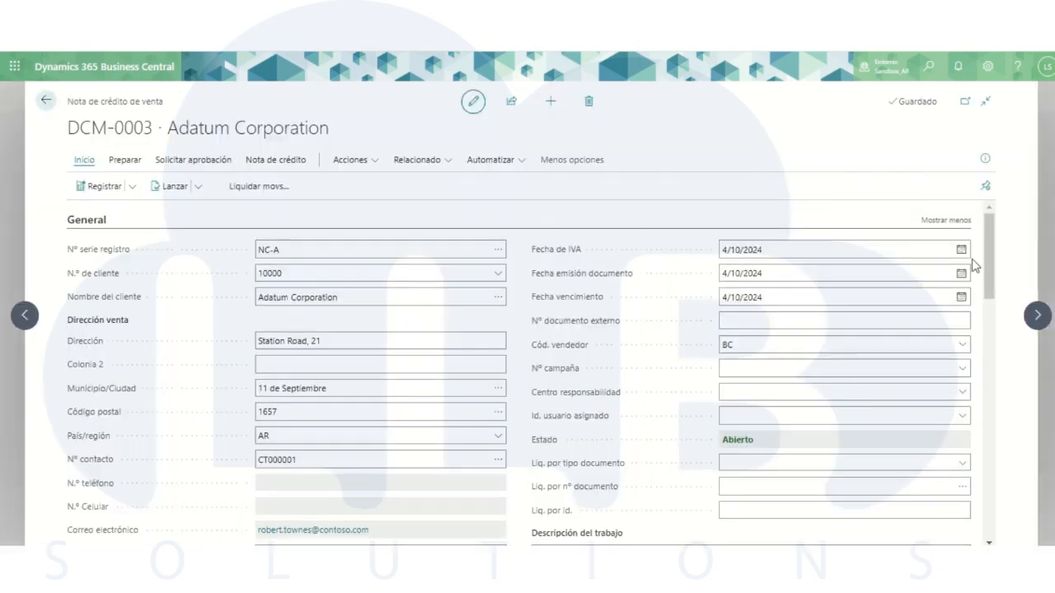
- Review the credit memo's available Tipo de Documento options without choosing one, and return to the home page
drag(987, 274, 997, 308)
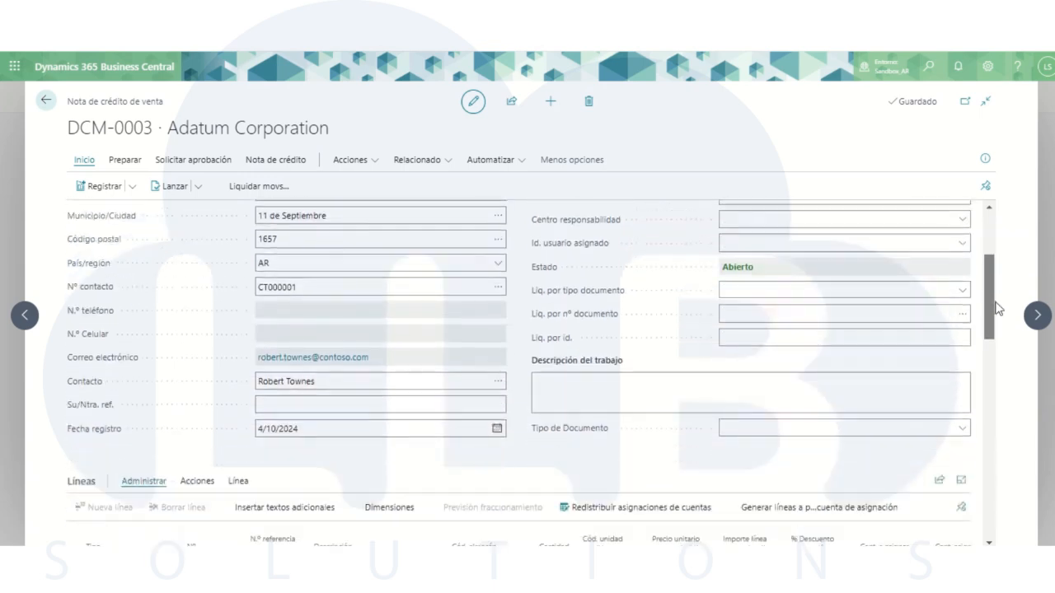
click(834, 412)
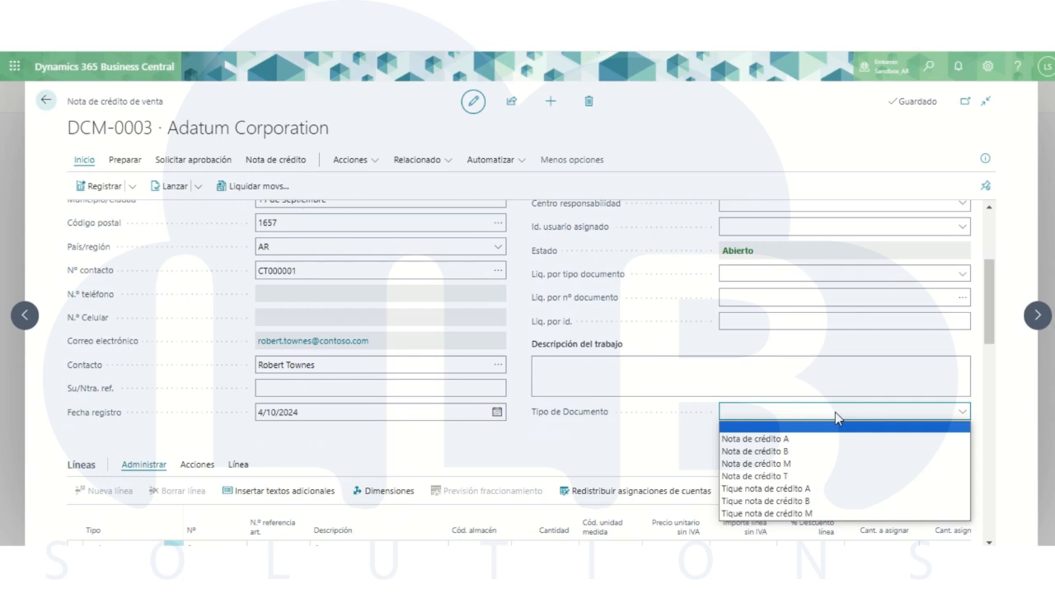
click(636, 342)
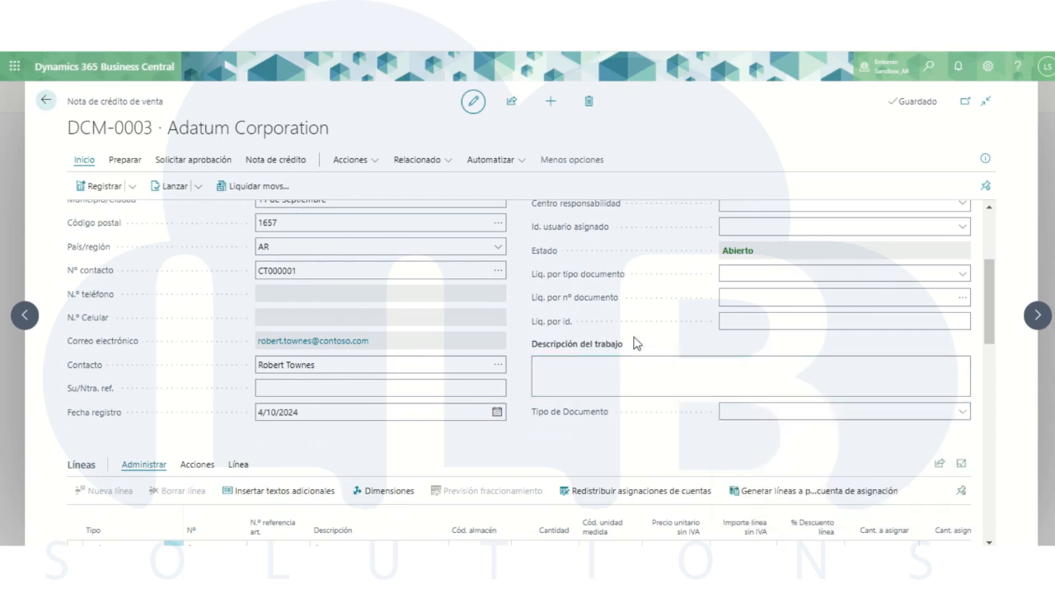
click(46, 101)
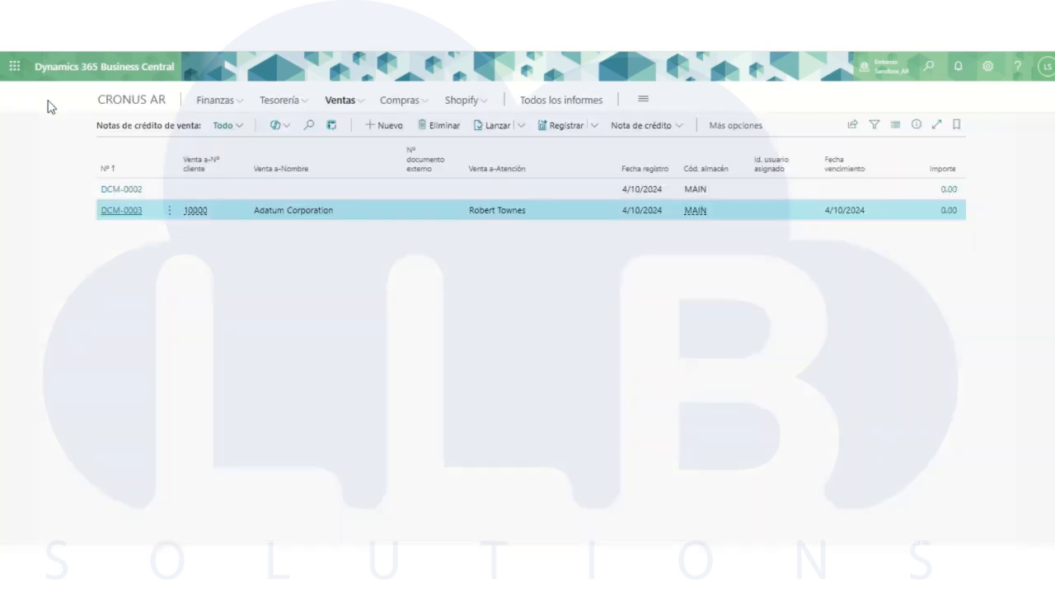
click(122, 102)
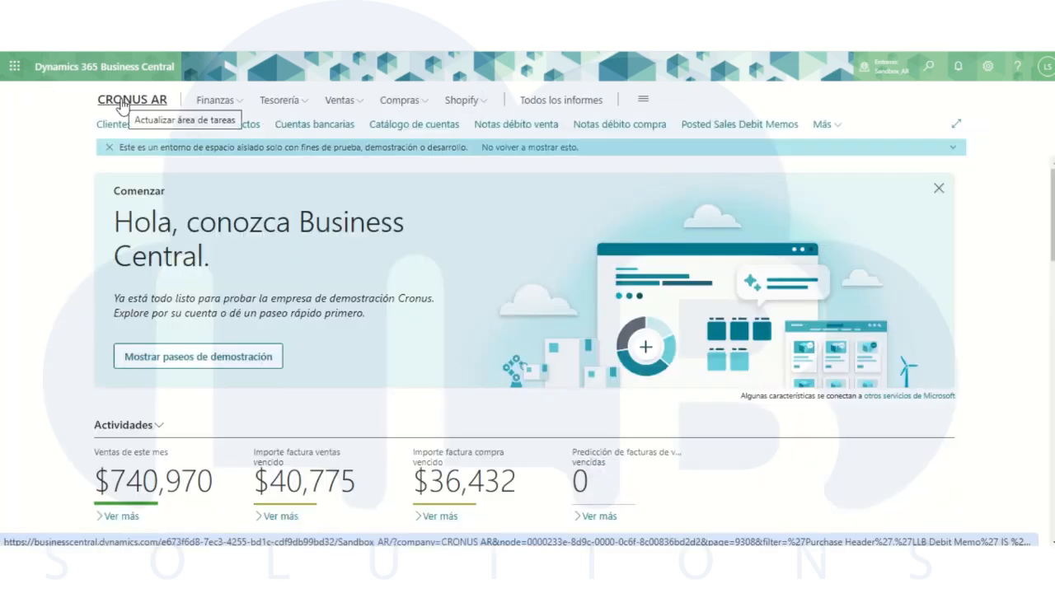